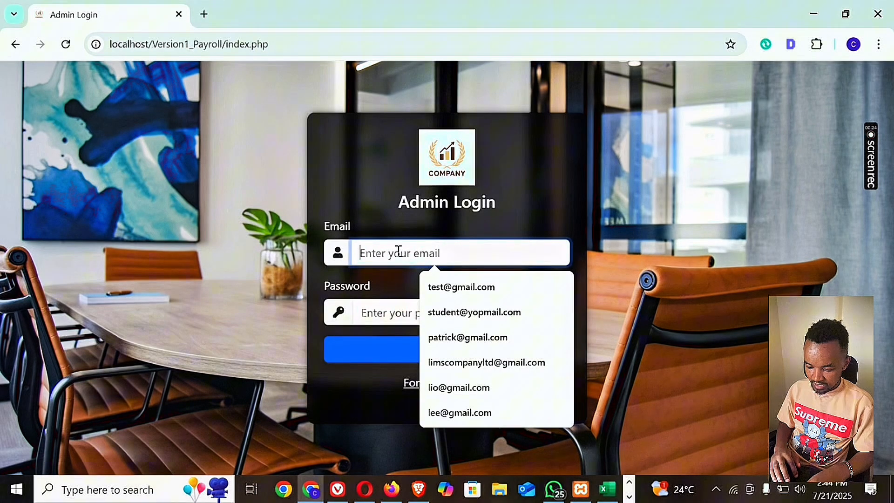
Log in to the payroll system with the admin's e-mail and account password.
{"action": "type", "text": "info"}
{"action": "left_click", "coordinate": [433, 287]}
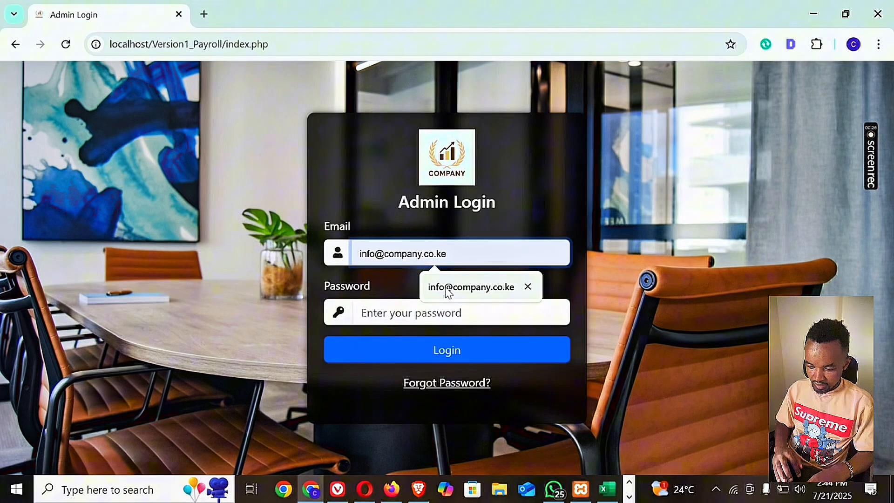
{"action": "left_click", "coordinate": [425, 340]}
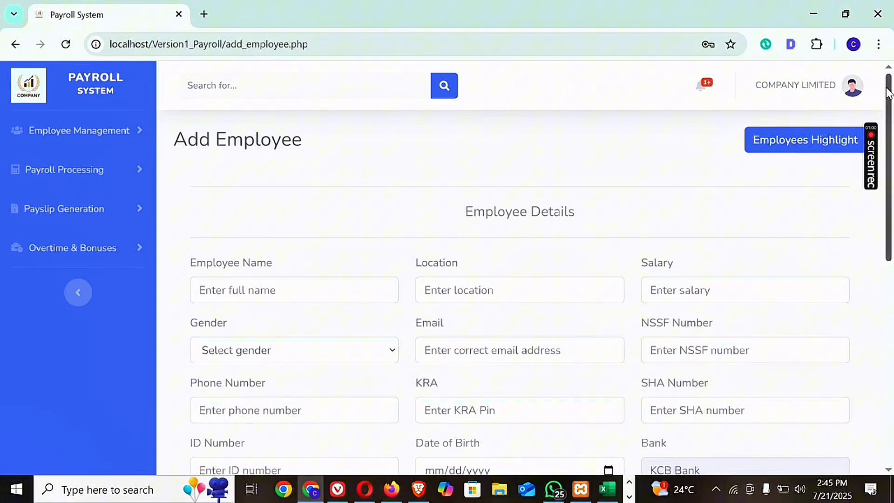
Open the Add Positions page under Employee Management.
{"action": "mouse_move", "coordinate": [887, 93]}
{"action": "left_mouse_down"}
{"action": "mouse_move", "coordinate": [891, 197]}
{"action": "mouse_move", "coordinate": [889, 92]}
{"action": "left_mouse_up"}
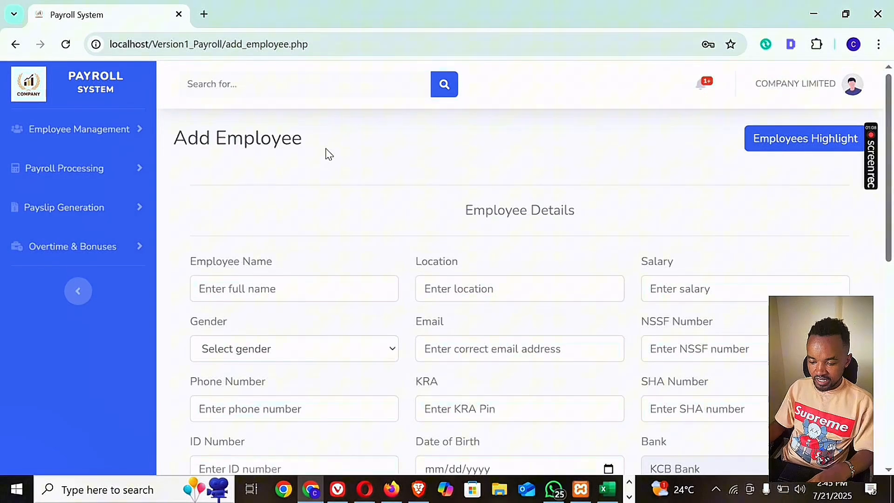
{"action": "left_click", "coordinate": [138, 133]}
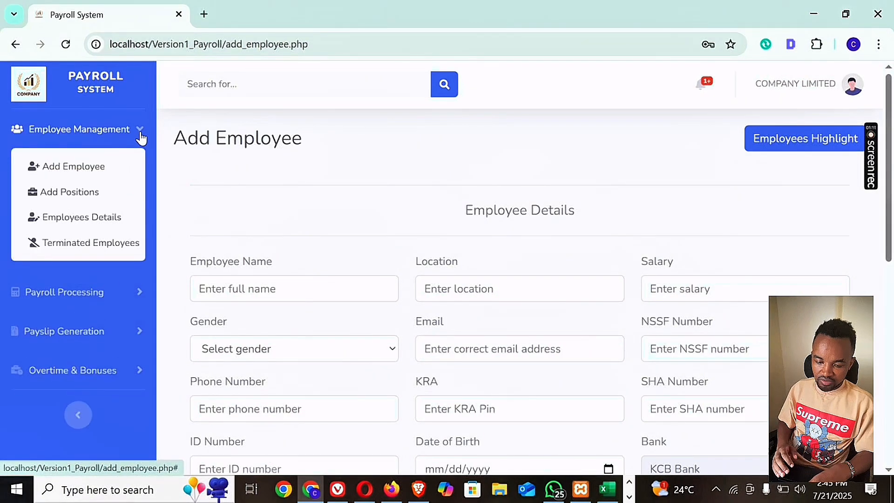
{"action": "left_click", "coordinate": [70, 195]}
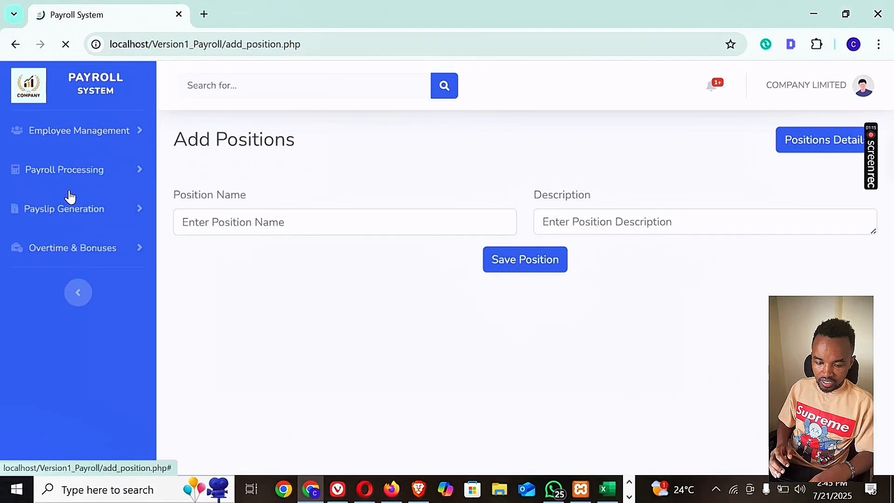
Save a new position named "Manager" with the description ".." and reload the page to refresh the positions list.
{"action": "left_click", "coordinate": [263, 225]}
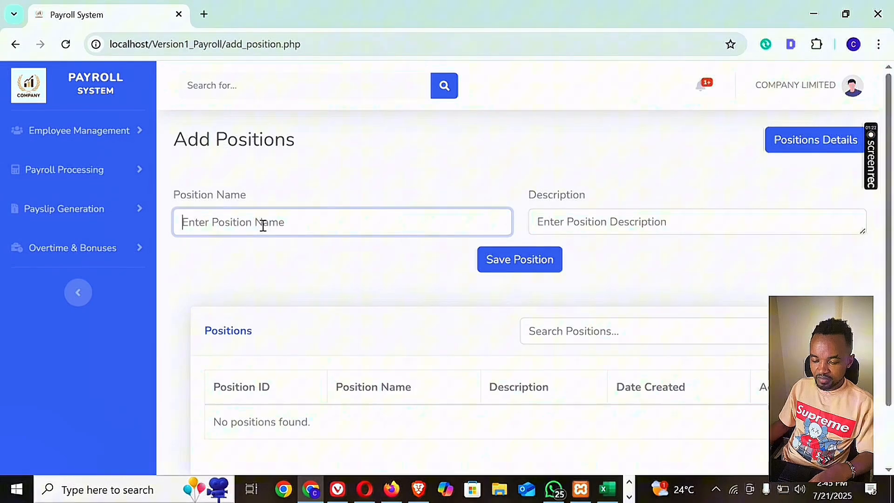
{"action": "type", "text": "Manager"}
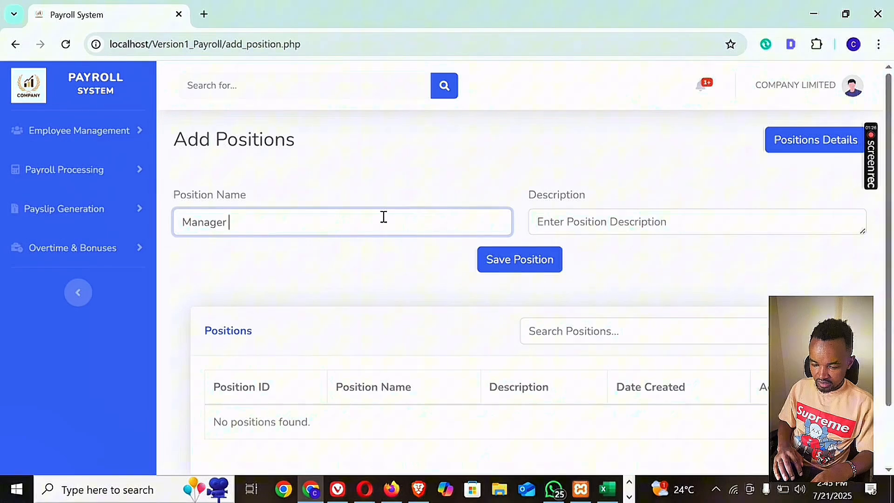
{"action": "left_click", "coordinate": [554, 218]}
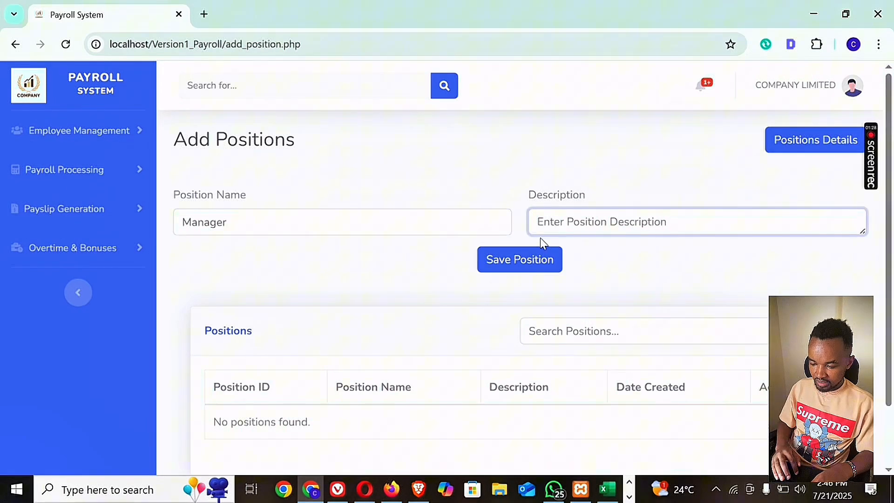
{"action": "type", "text": ".."}
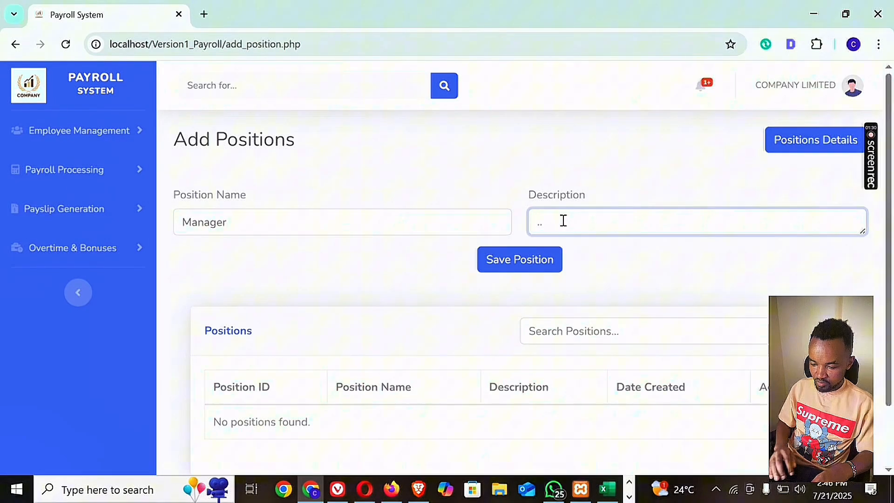
{"action": "left_click", "coordinate": [512, 269]}
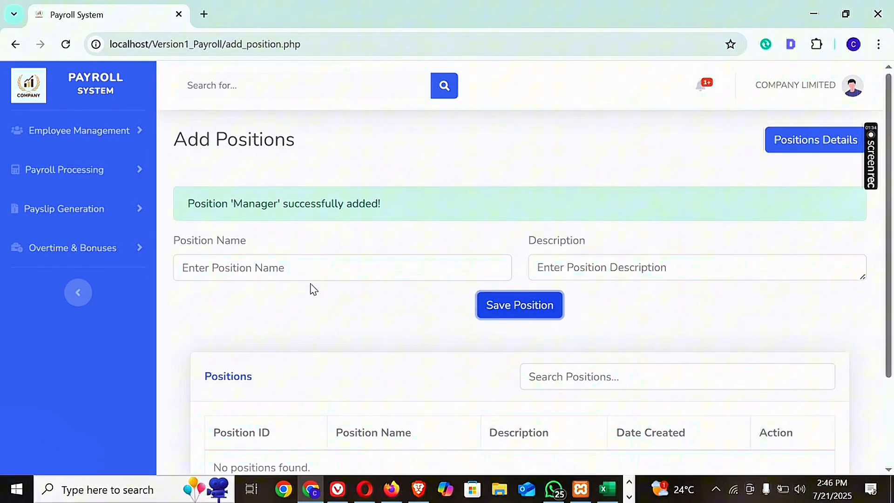
{"action": "left_click", "coordinate": [67, 44]}
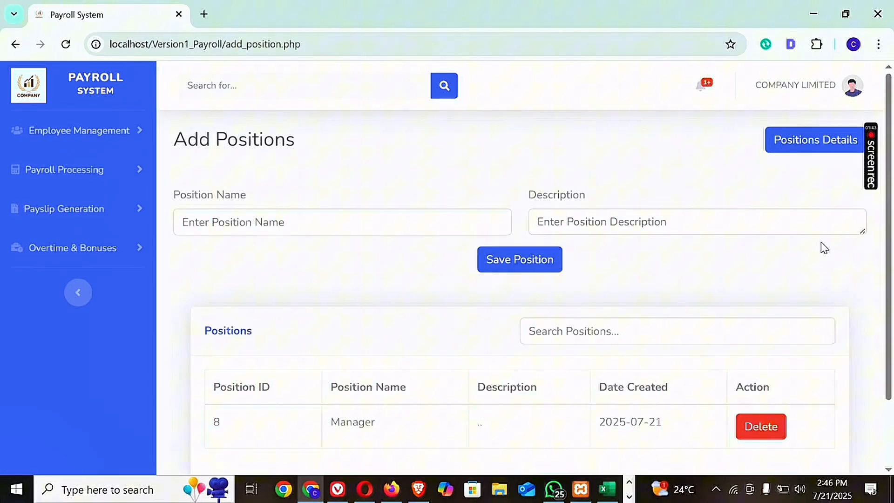
{"action": "scroll", "coordinate": [807, 299], "scroll_direction": "down", "scroll_amount": 1}
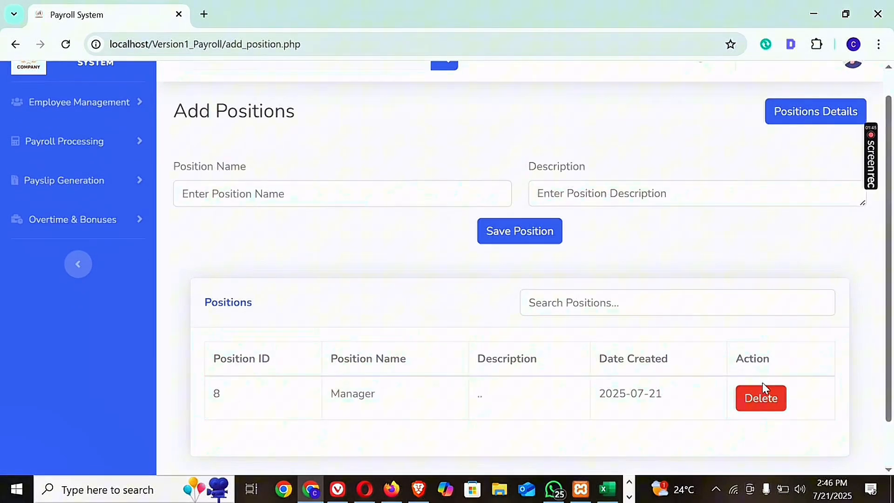
{"action": "left_click", "coordinate": [755, 406]}
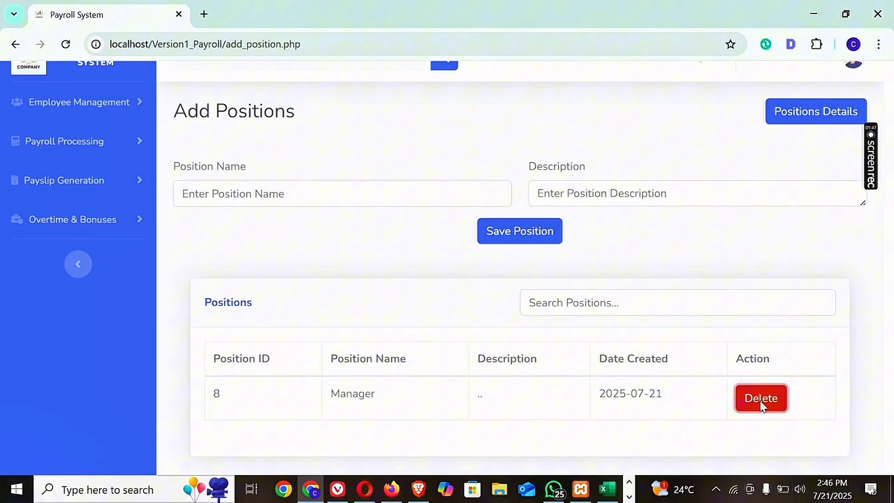
{"action": "left_click", "coordinate": [504, 356]}
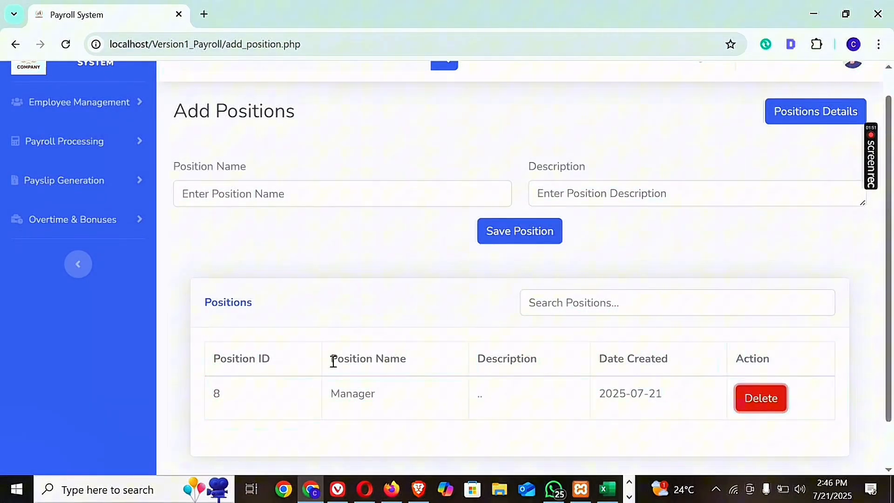
{"action": "left_click_drag", "start_coordinate": [371, 394], "coordinate": [340, 395]}
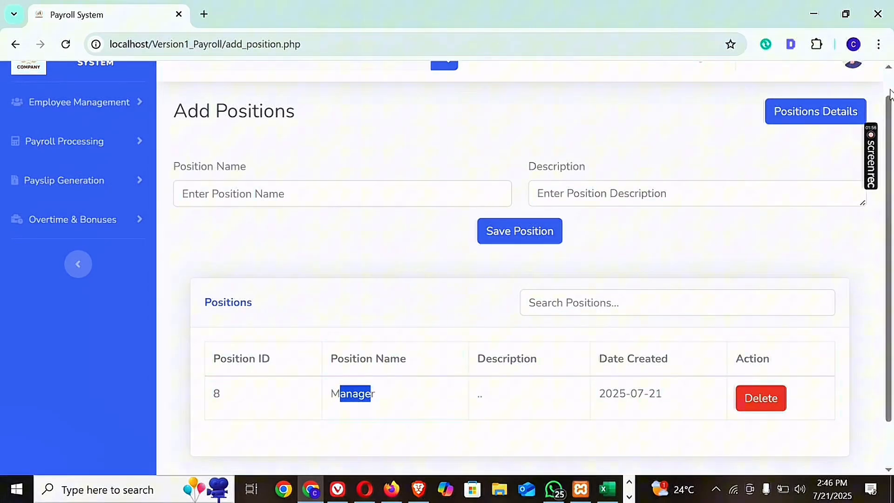
Open the Add Employee form and review its employee, bank and next-of-kin fields.
{"action": "scroll", "coordinate": [655, 145], "scroll_direction": "up", "scroll_amount": 1}
{"action": "left_click", "coordinate": [134, 131]}
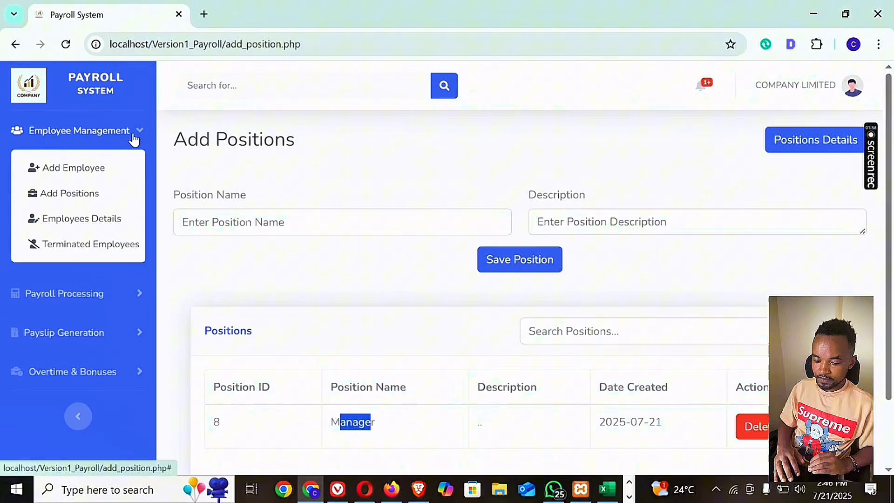
{"action": "left_click", "coordinate": [96, 171]}
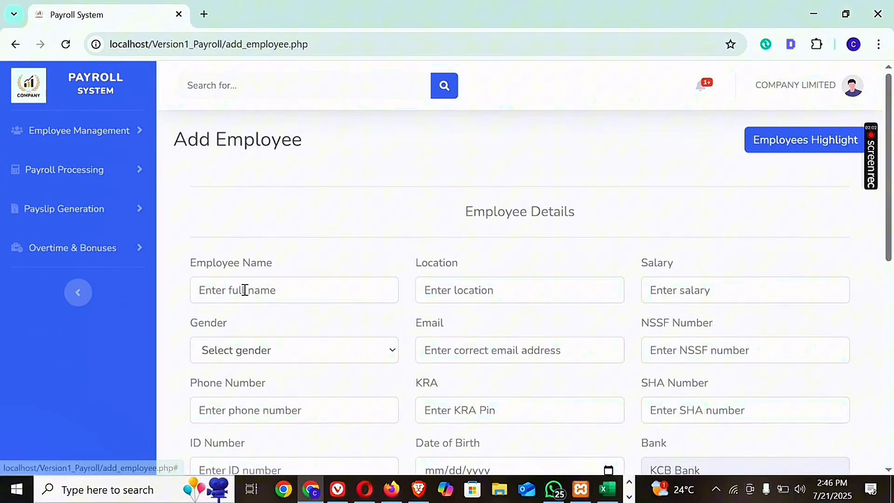
{"action": "left_click_drag", "start_coordinate": [890, 109], "coordinate": [889, 254]}
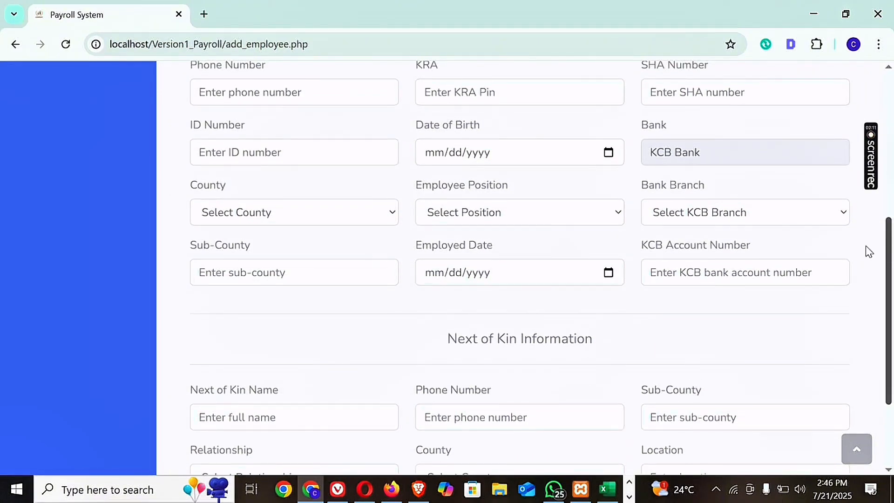
{"action": "left_click", "coordinate": [775, 219]}
{"action": "left_click", "coordinate": [775, 219]}
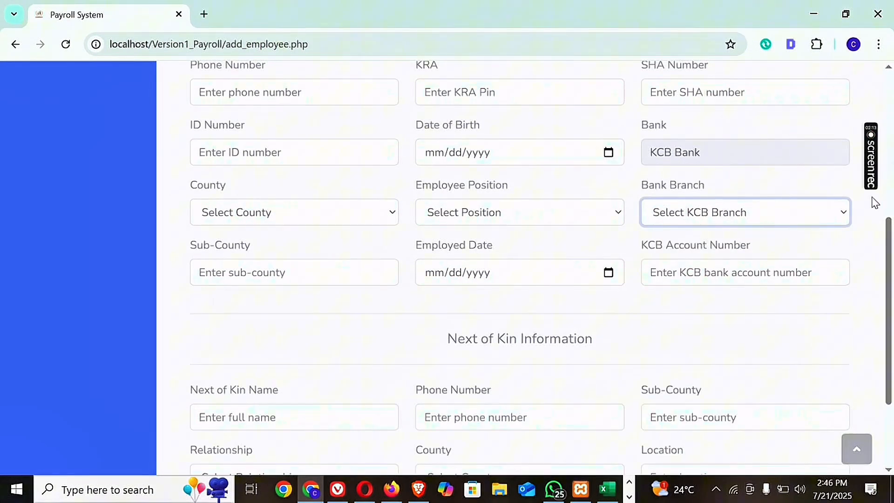
{"action": "left_click_drag", "start_coordinate": [890, 232], "coordinate": [889, 160]}
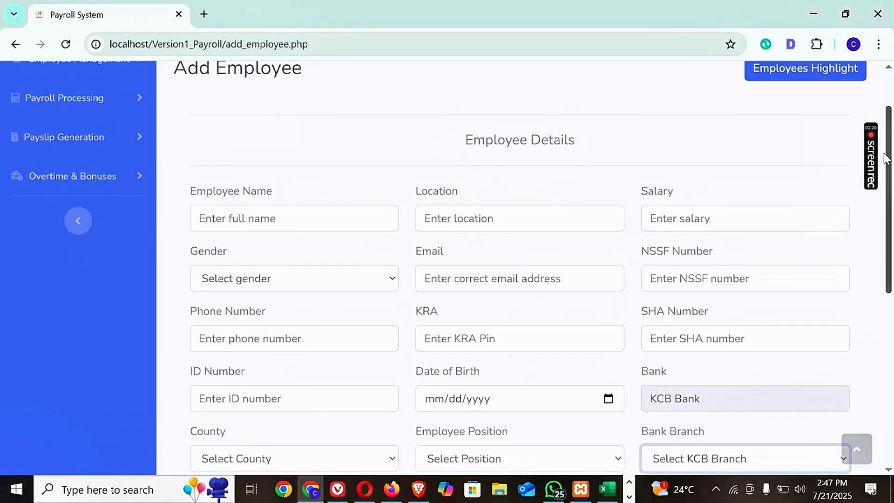
Fill in the employee's full name, phone number and e-mail address in the Employee Details form.
{"action": "left_click", "coordinate": [341, 217]}
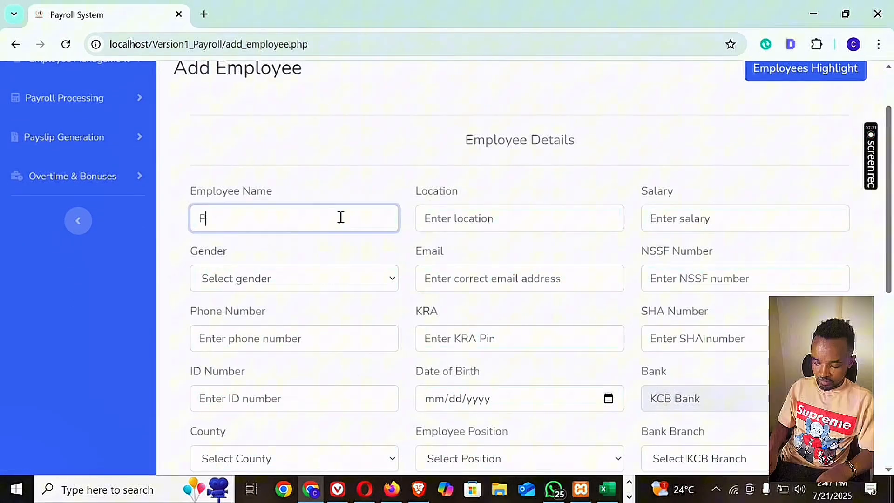
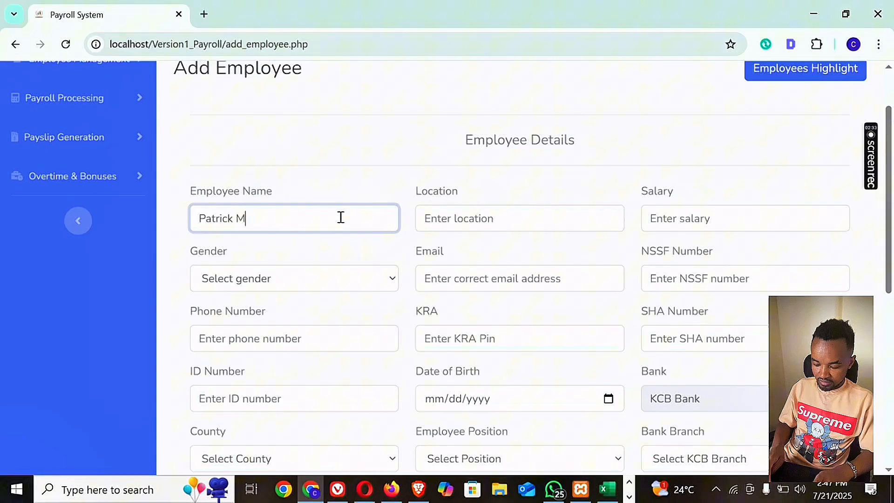
{"action": "left_click", "coordinate": [296, 345]}
{"action": "left_click", "coordinate": [293, 373]}
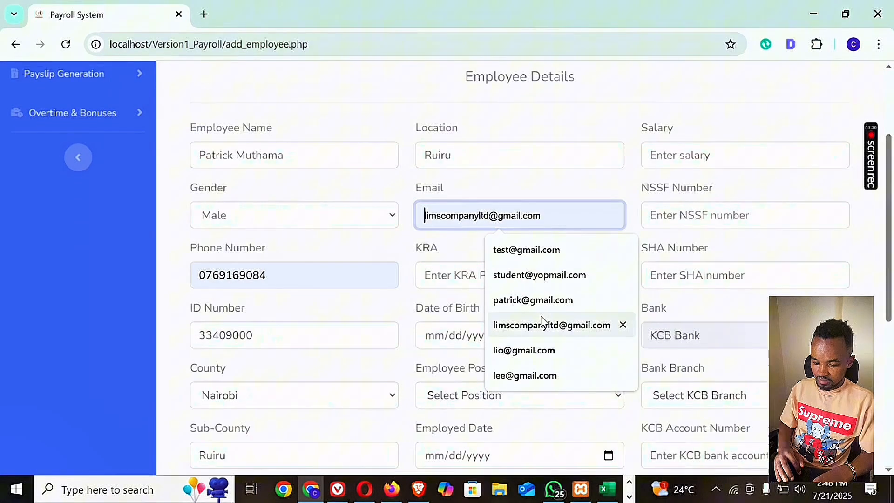
{"action": "left_click", "coordinate": [499, 251]}
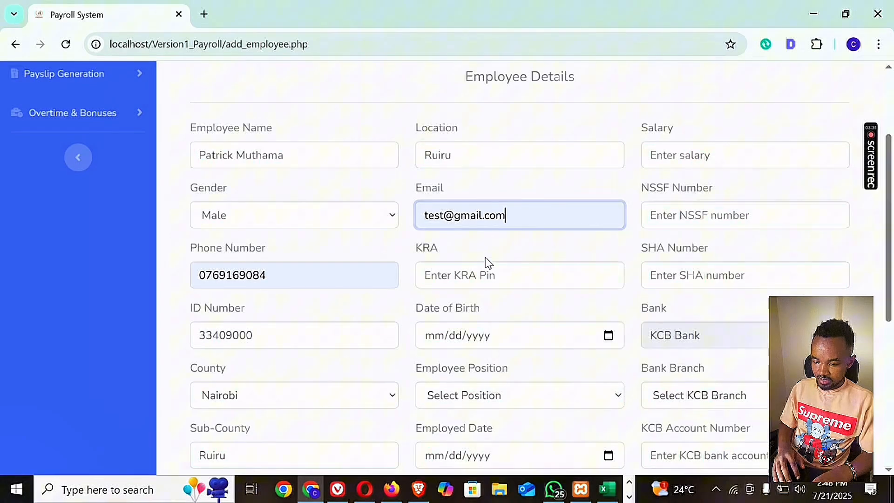
Copy the KRA PIN from the first line of the Notepad file into the employee's KRA field.
{"action": "left_click", "coordinate": [465, 276]}
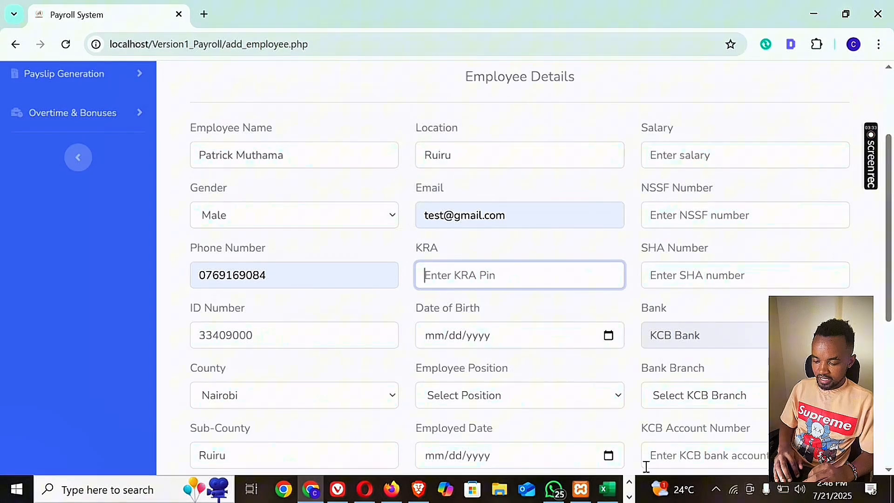
{"action": "left_click", "coordinate": [630, 498]}
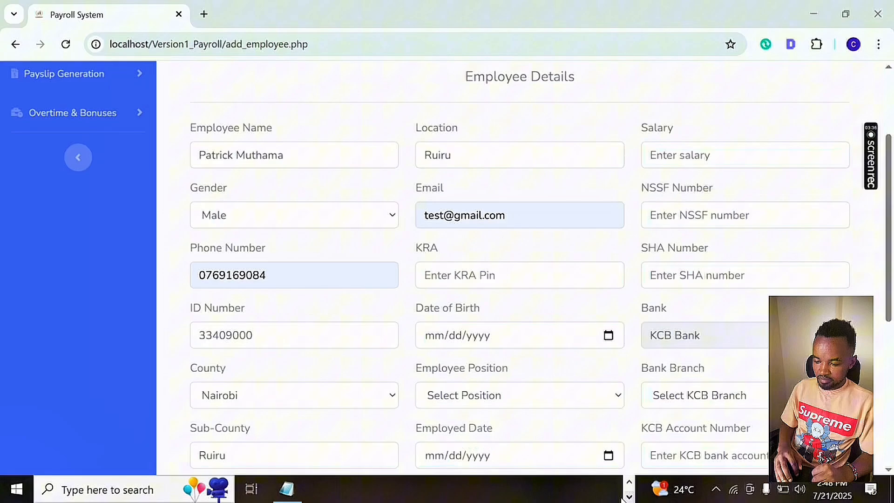
{"action": "left_click", "coordinate": [286, 489]}
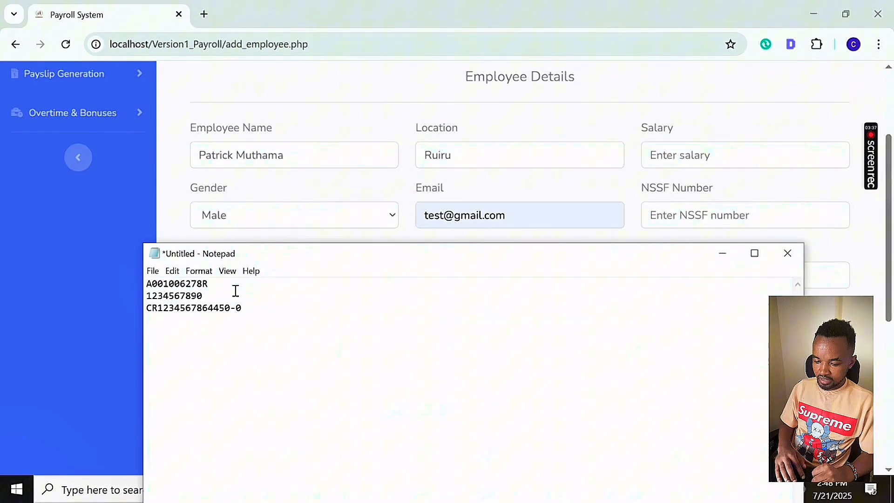
{"action": "key", "text": "shift+Left"}
{"action": "key", "text": "shift+Left"}
{"action": "key", "text": "shift+Left"}
{"action": "key", "text": "shift+Left"}
{"action": "key", "text": "shift+Left"}
{"action": "key", "text": "shift+Left"}
{"action": "key", "text": "shift+Left"}
{"action": "key", "text": "shift+Left"}
{"action": "key", "text": "shift+Left"}
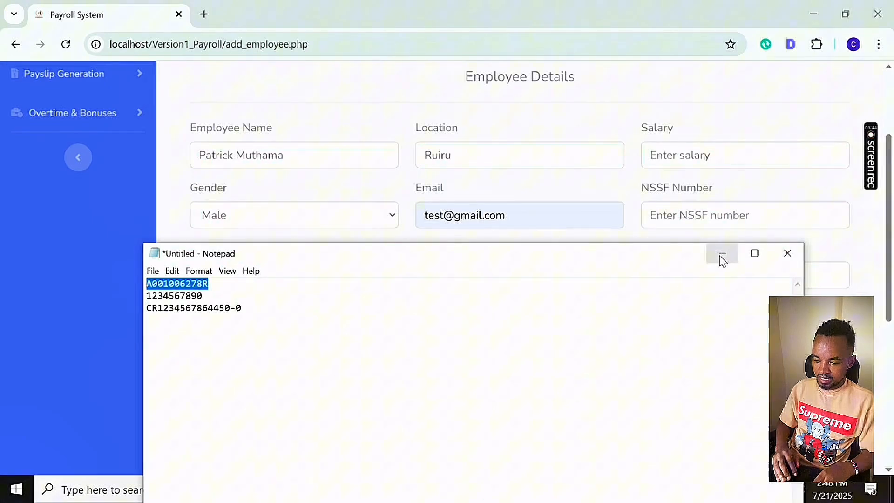
{"action": "left_click", "coordinate": [723, 254]}
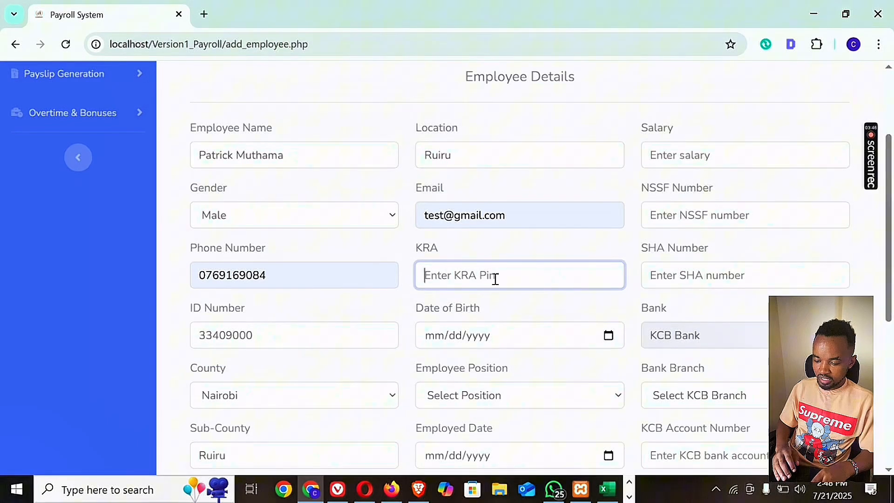
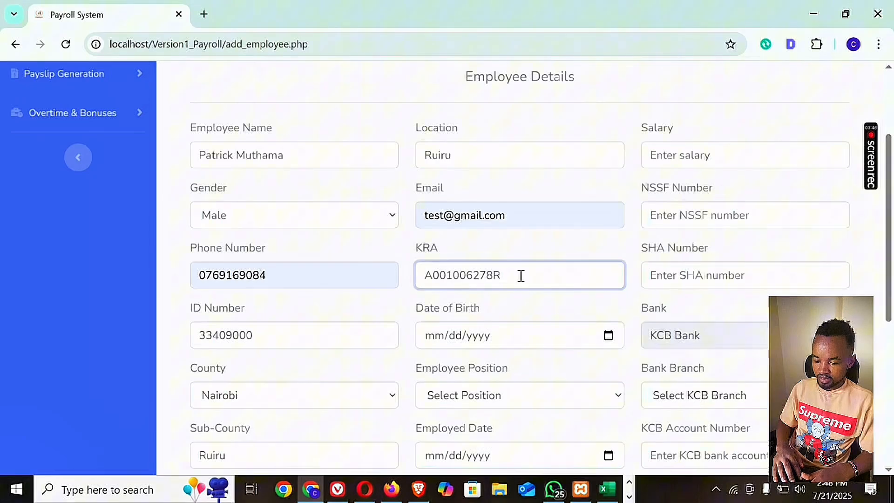
Set the employee's date of birth by choosing its year, month and day in the calendar.
{"action": "left_click", "coordinate": [609, 335]}
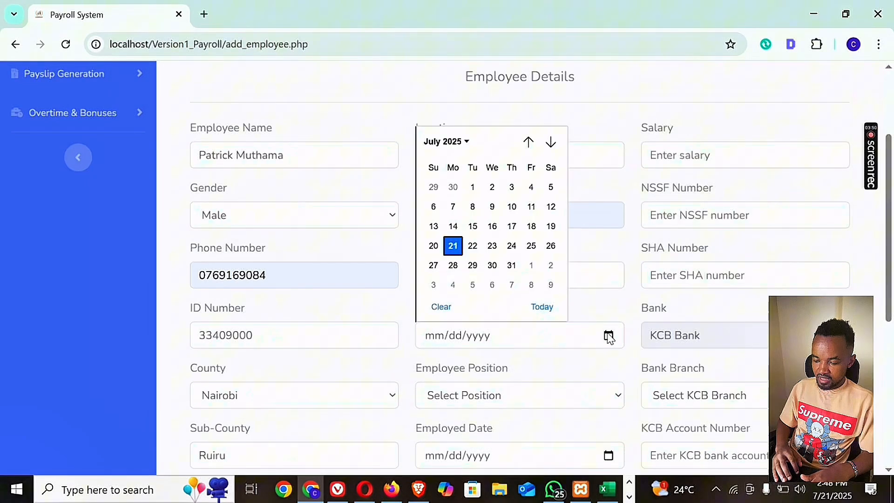
{"action": "left_click", "coordinate": [465, 143]}
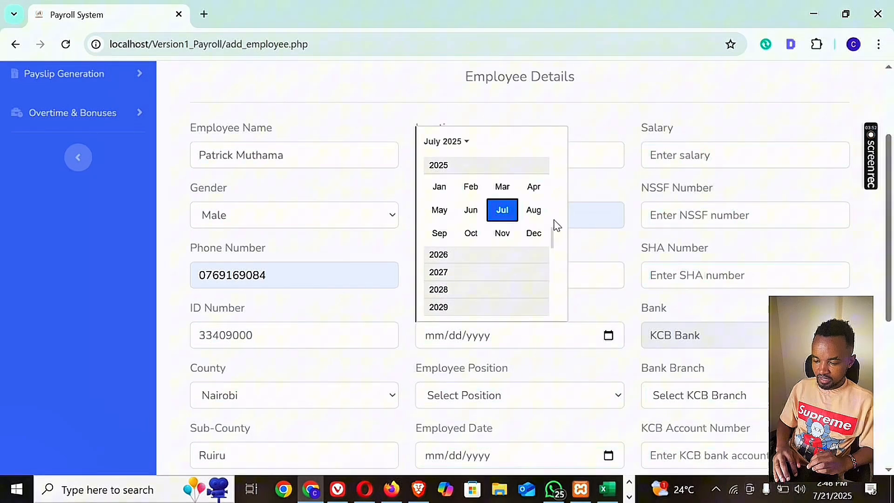
{"action": "scroll", "coordinate": [551, 180], "scroll_direction": "up", "scroll_amount": 5}
{"action": "scroll", "coordinate": [551, 173], "scroll_direction": "up", "scroll_amount": 3}
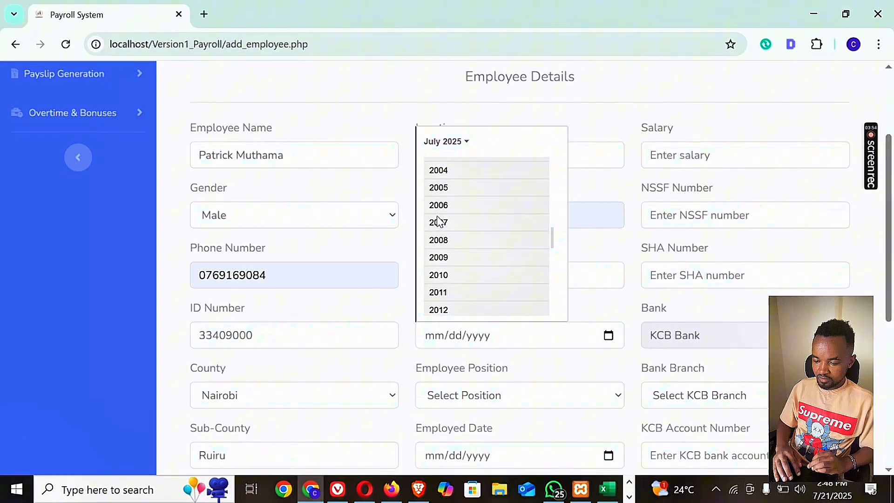
{"action": "left_click", "coordinate": [445, 175]}
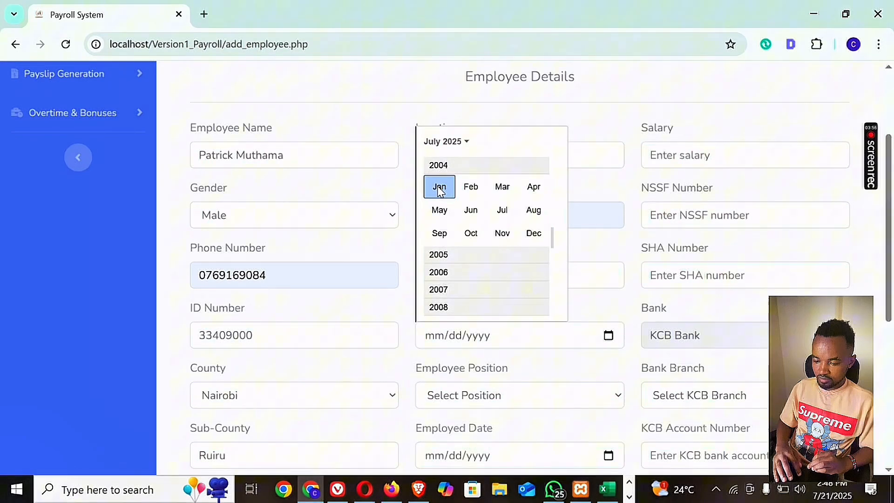
{"action": "left_click", "coordinate": [439, 187]}
{"action": "left_click", "coordinate": [474, 245]}
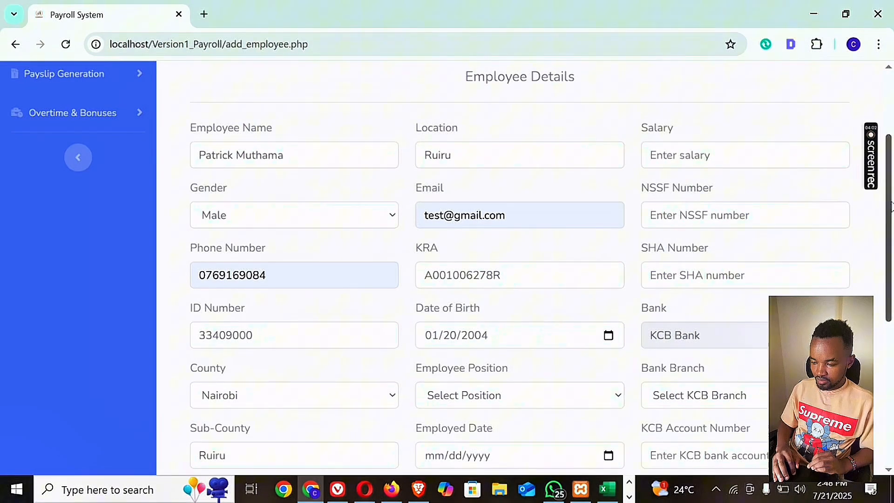
Set the employee's position to Manager, the employed date to 07/21/2025 and the salary to 50000.
{"action": "scroll", "coordinate": [893, 228], "scroll_direction": "down", "scroll_amount": 1}
{"action": "scroll", "coordinate": [892, 229], "scroll_direction": "down", "scroll_amount": 1}
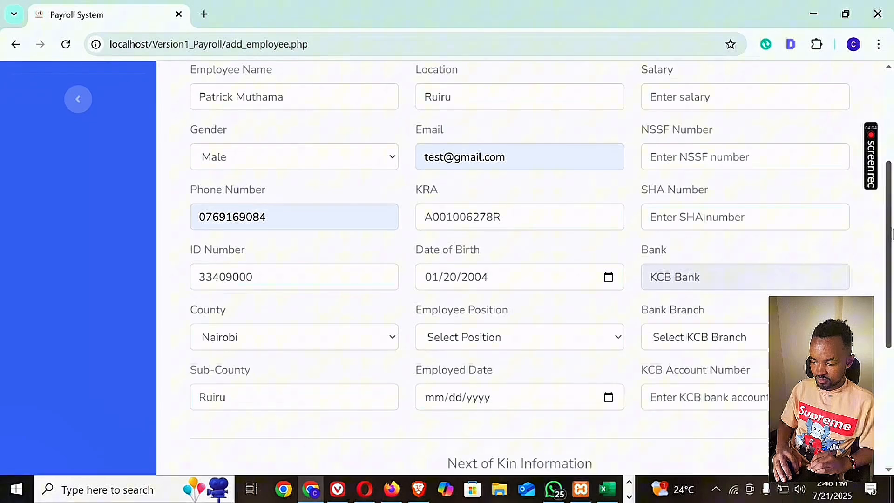
{"action": "left_click", "coordinate": [595, 343]}
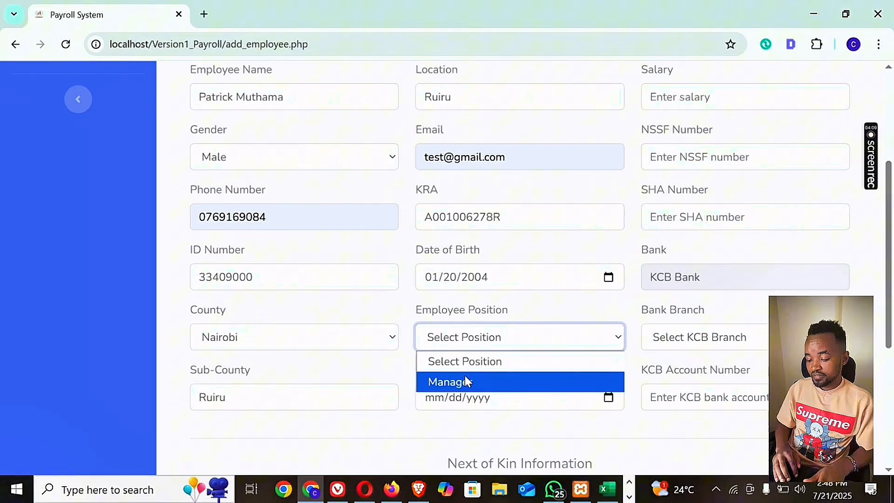
{"action": "left_click", "coordinate": [441, 381]}
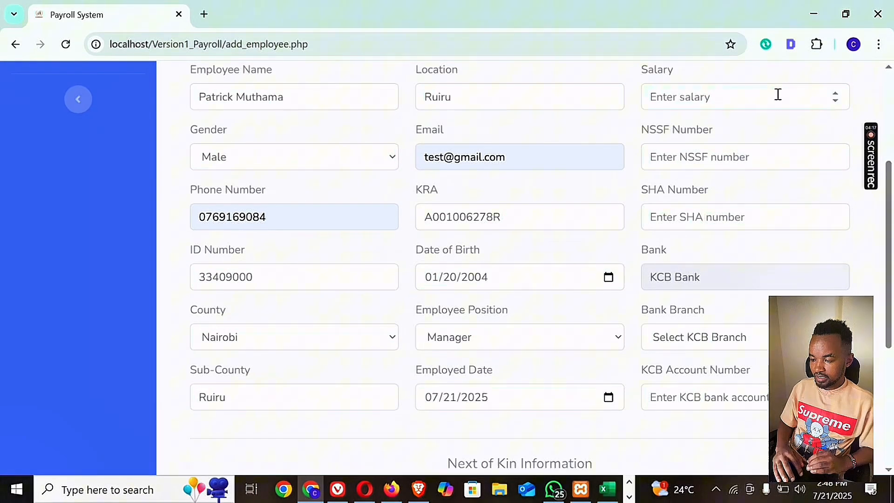
{"action": "left_click", "coordinate": [778, 94]}
{"action": "type", "text": "50000"}
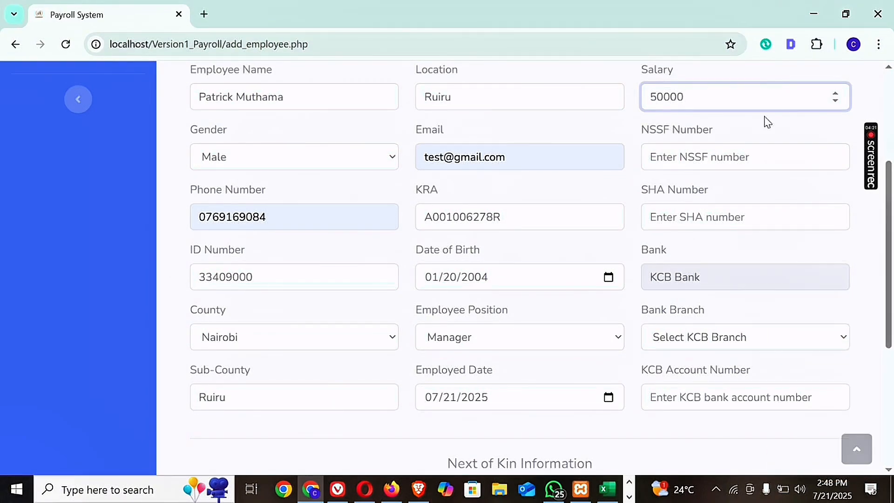
{"action": "left_click", "coordinate": [724, 163]}
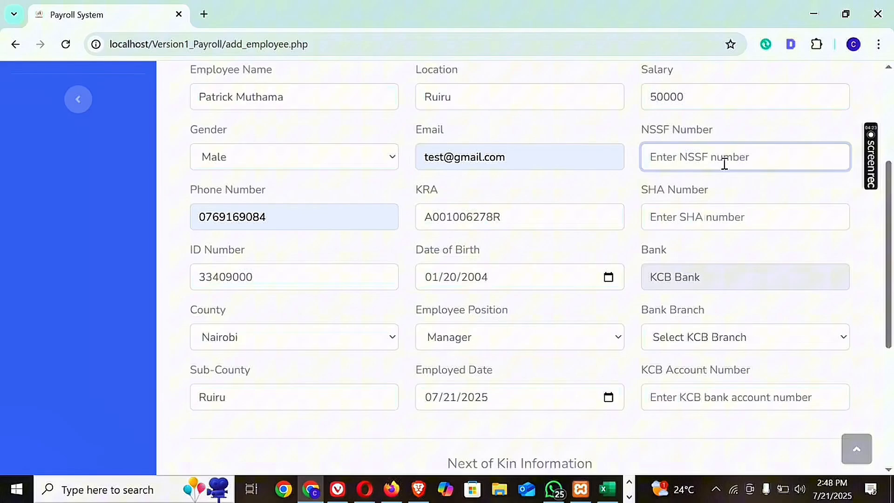
{"action": "key", "text": "shift+Left"}
{"action": "key", "text": "shift+Left"}
{"action": "key", "text": "shift+Left"}
{"action": "key", "text": "shift+Left"}
{"action": "key", "text": "shift+Left"}
{"action": "key", "text": "shift+Left"}
{"action": "key", "text": "shift+Left"}
{"action": "key", "text": "shift+Left"}
{"action": "key", "text": "shift+Left"}
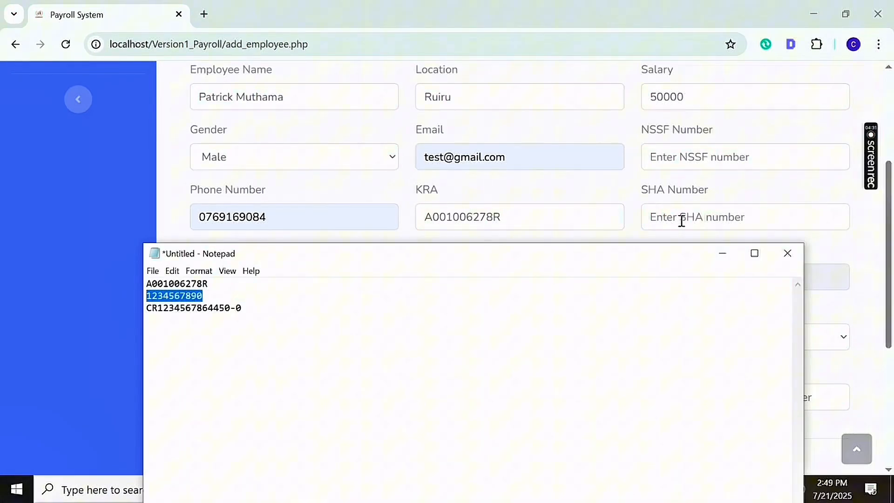
{"action": "left_click", "coordinate": [717, 255]}
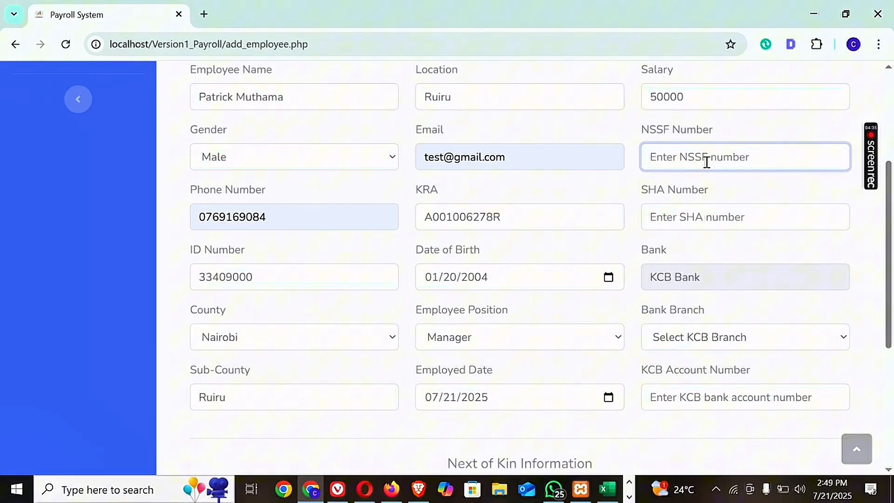
Enter a three-digit NSSF number and a two-digit SHA number for the employee.
{"action": "type", "text": "777"}
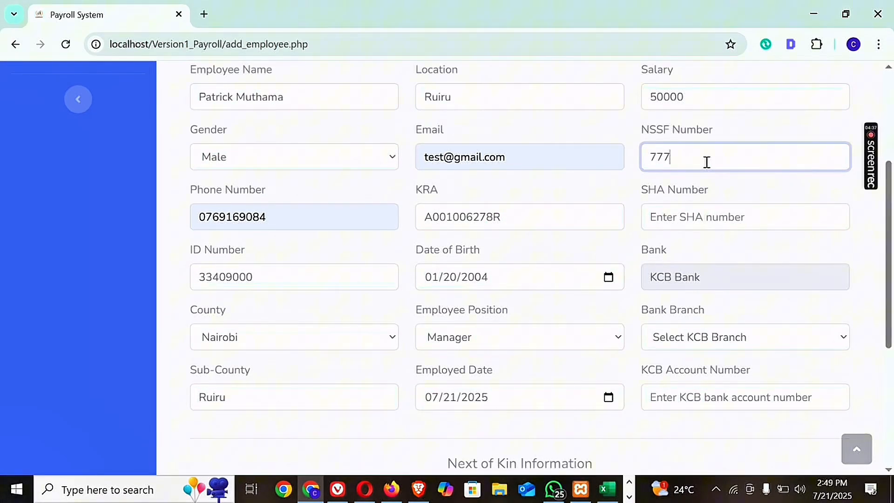
{"action": "left_click", "coordinate": [691, 216]}
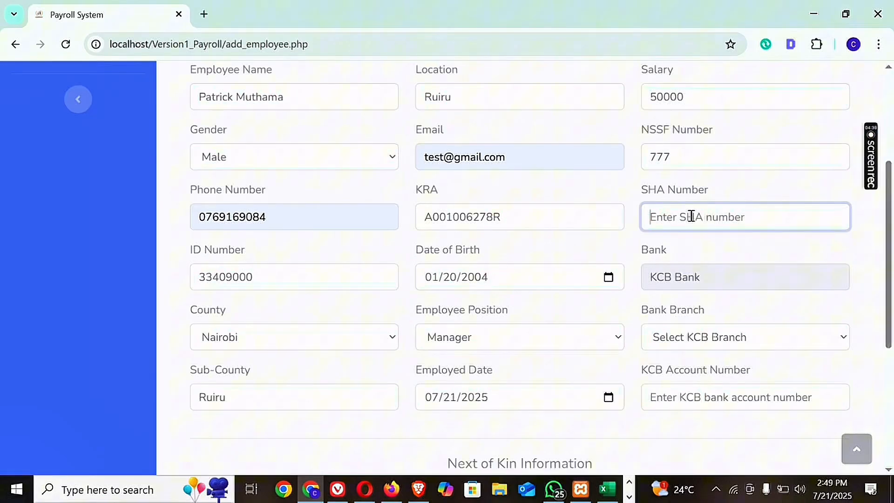
{"action": "type", "text": "77"}
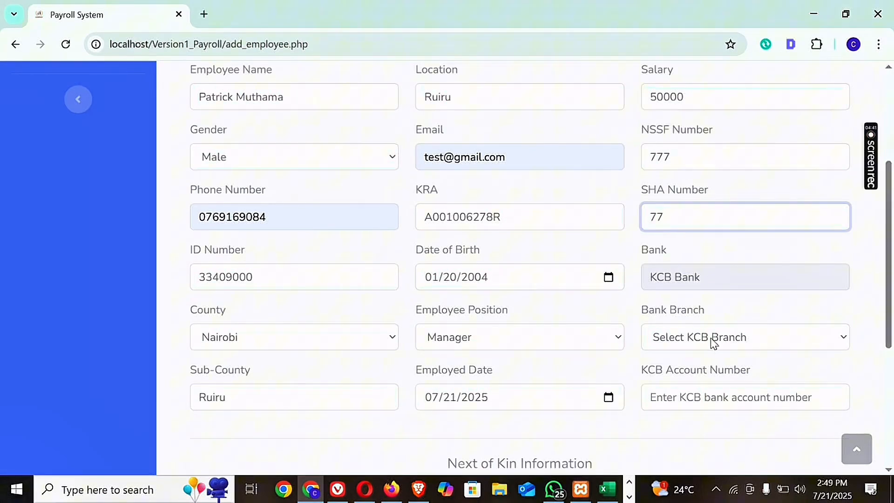
Choose Embu as the KCB bank branch and fill in the employee's KCB account number.
{"action": "left_click", "coordinate": [703, 340]}
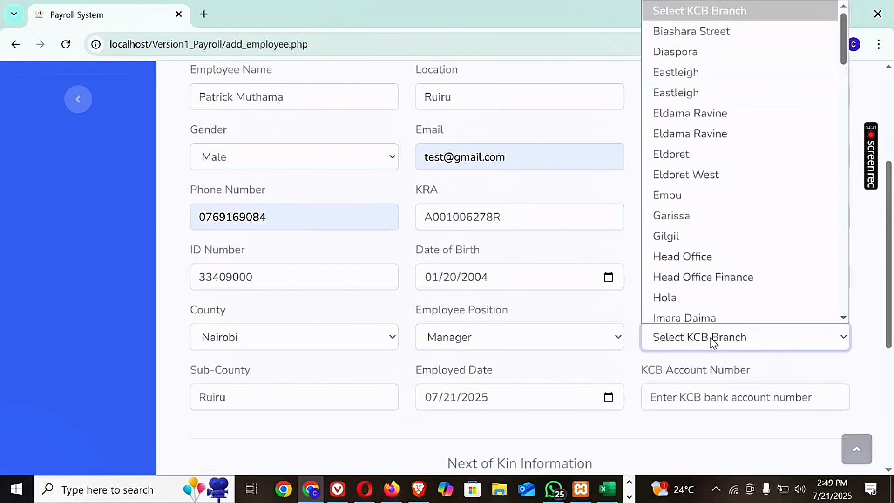
{"action": "left_click", "coordinate": [690, 195]}
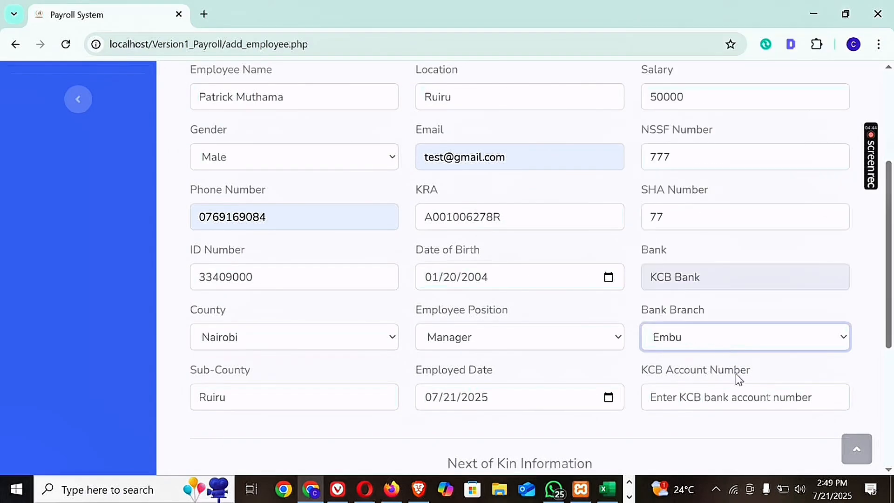
{"action": "left_click", "coordinate": [760, 394]}
{"action": "type", "text": "66"}
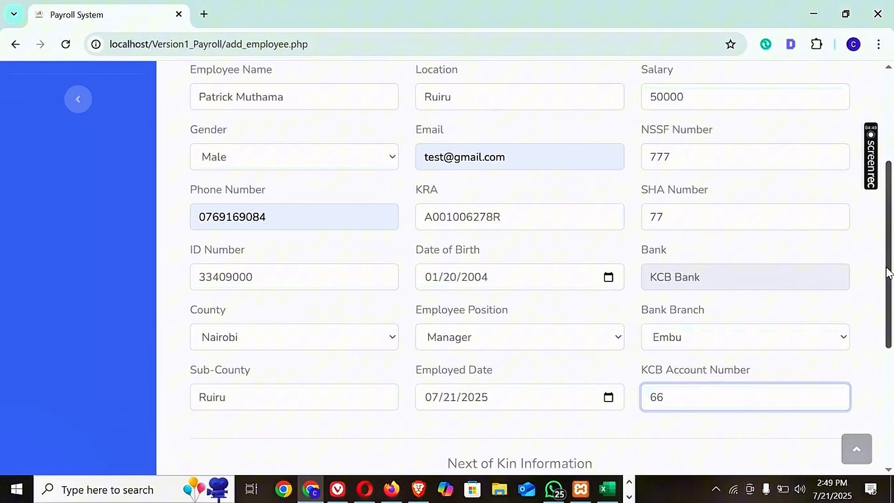
Enter "test" as the next of kin's name and set the relationship to Parent.
{"action": "left_click_drag", "start_coordinate": [890, 271], "coordinate": [890, 359]}
{"action": "left_click", "coordinate": [354, 333]}
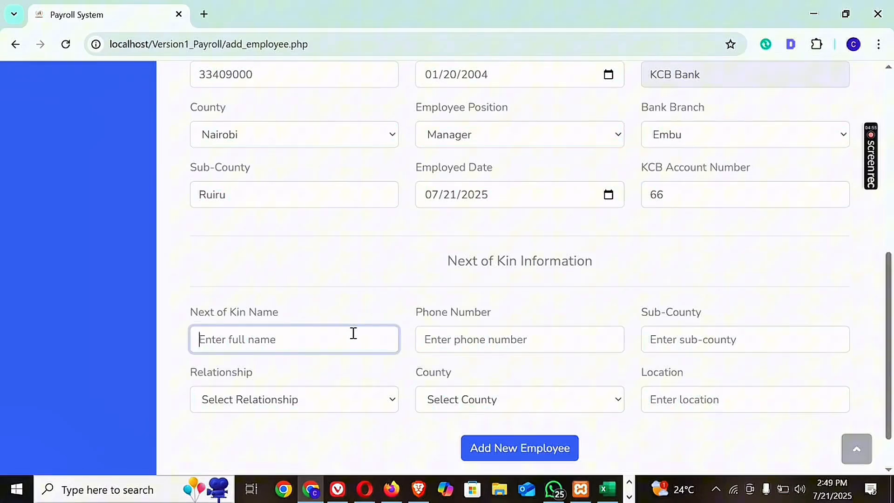
{"action": "type", "text": "test"}
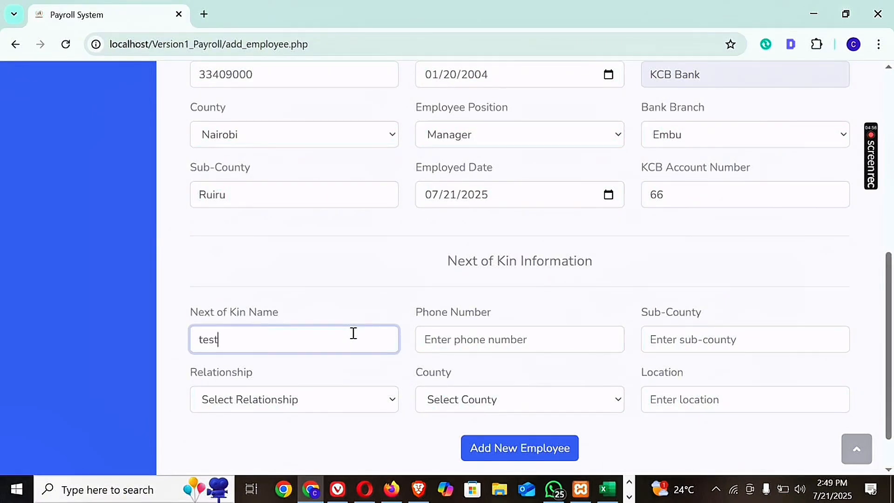
{"action": "left_click", "coordinate": [341, 399]}
{"action": "left_click", "coordinate": [261, 275]}
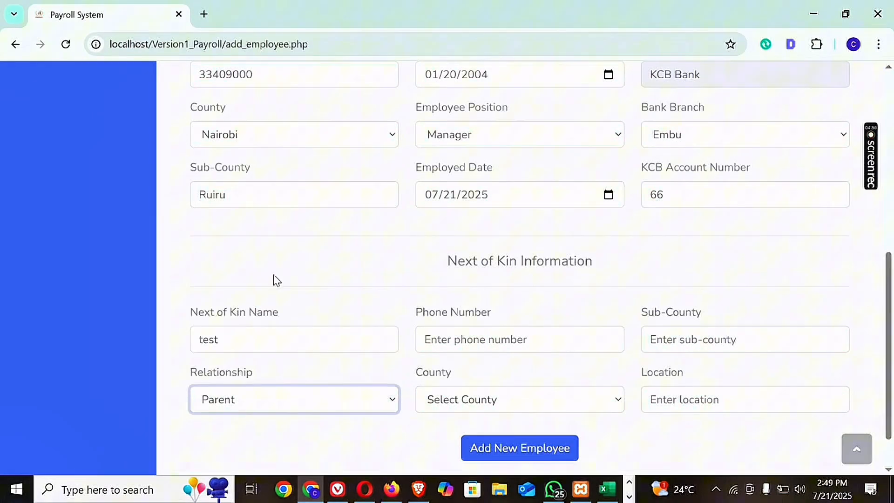
Fill in the next of kin's phone number and set their county to Kitui.
{"action": "left_click", "coordinate": [454, 337]}
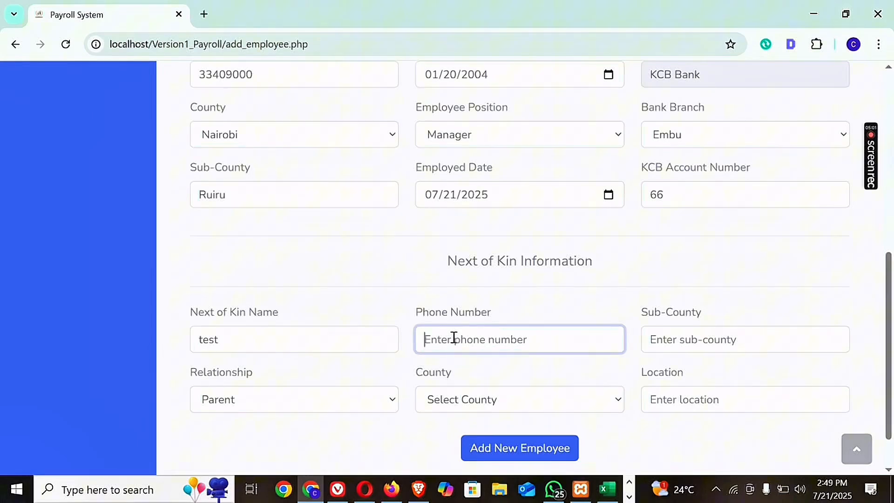
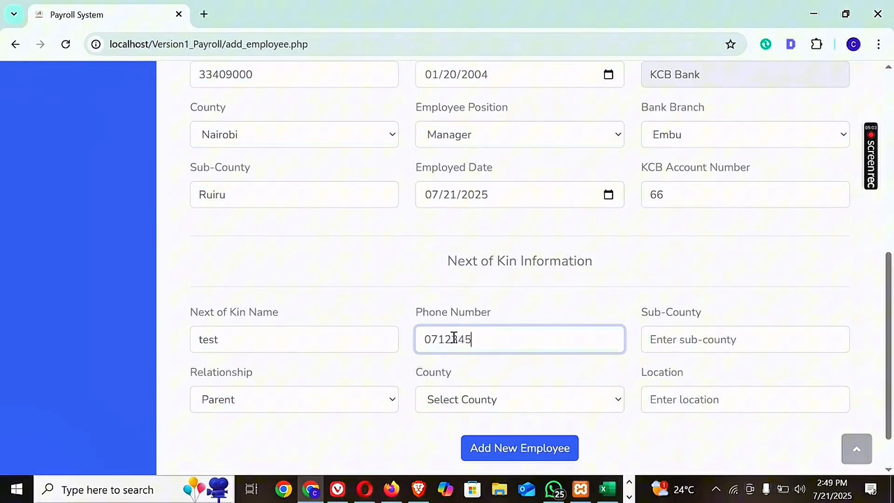
{"action": "left_click", "coordinate": [504, 400]}
{"action": "left_click", "coordinate": [486, 370]}
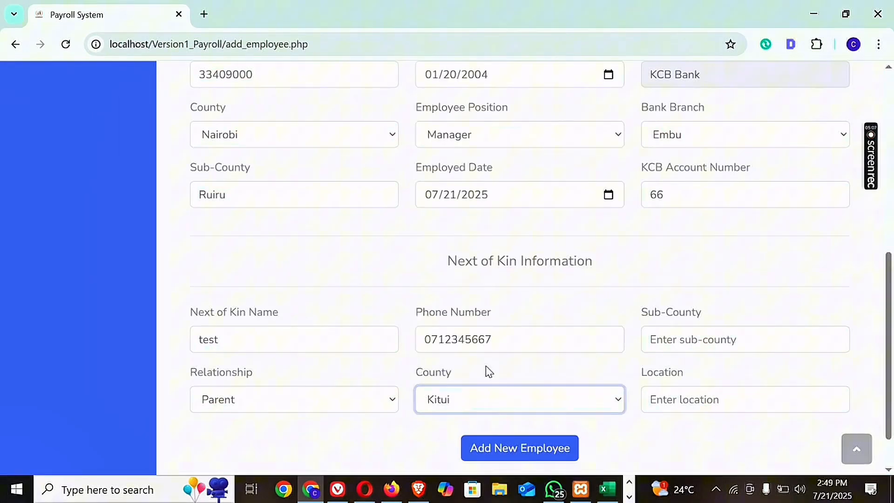
Set the next of kin's sub-county to athi and their location to Kaji.
{"action": "left_click", "coordinate": [745, 341]}
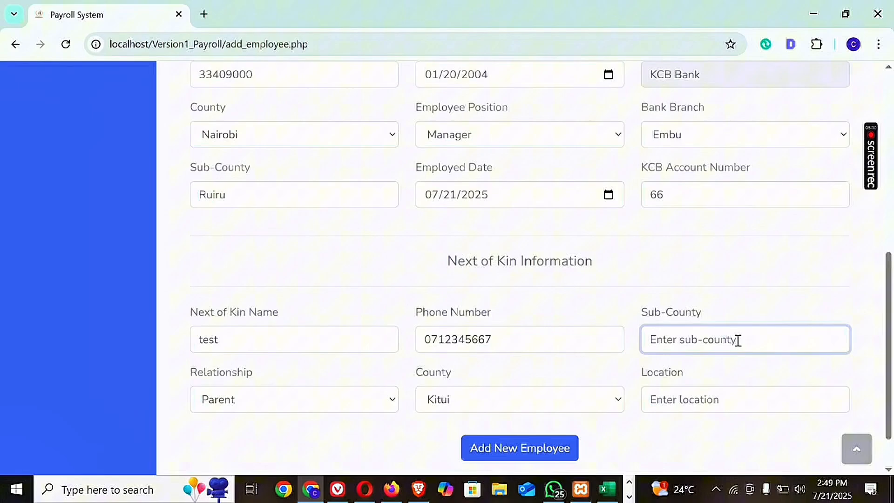
{"action": "type", "text": "athi"}
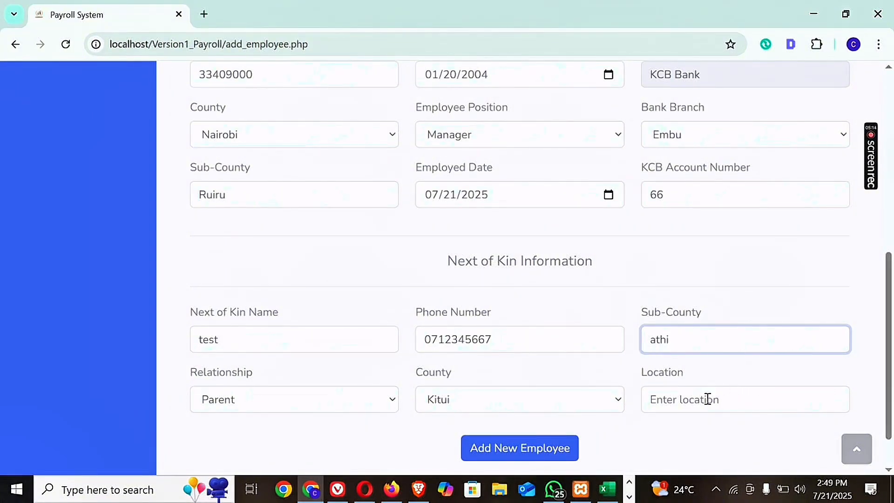
{"action": "left_click", "coordinate": [708, 399]}
{"action": "type", "text": "Kaji"}
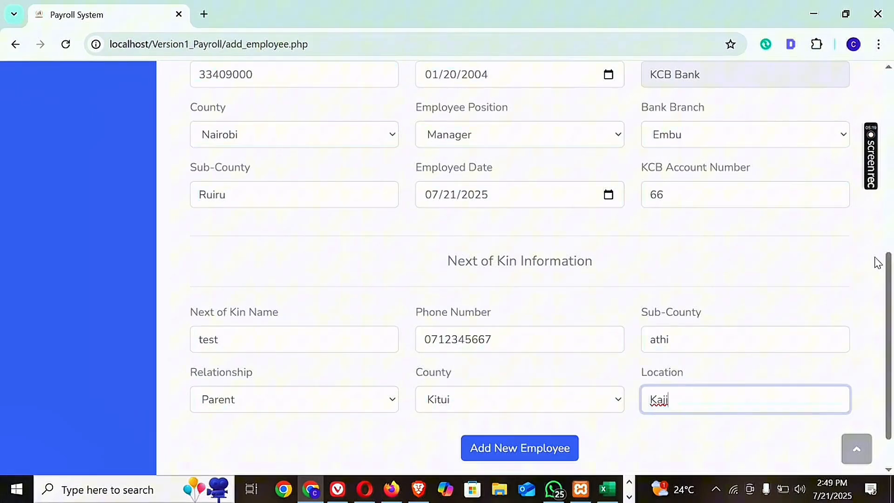
Try to add the new employee with the three-digit NSSF number and dismiss the resulting dialog.
{"action": "scroll", "coordinate": [874, 260], "scroll_direction": "down", "scroll_amount": 1}
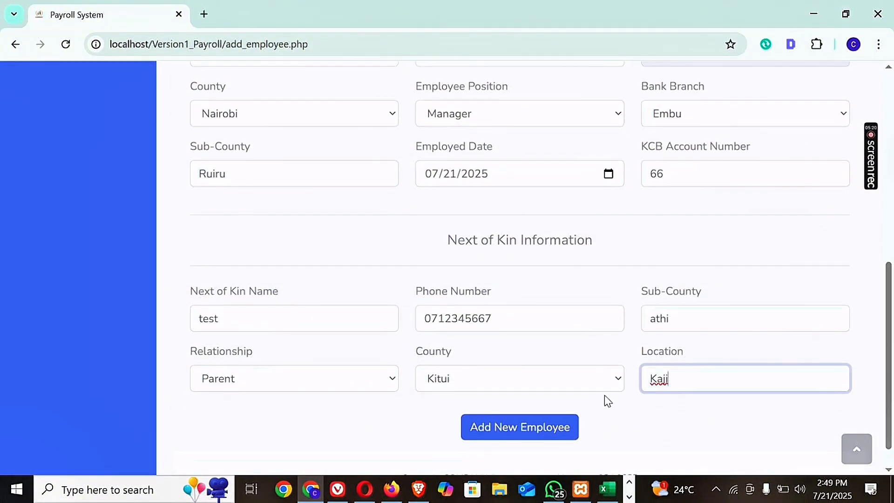
{"action": "left_click", "coordinate": [504, 428]}
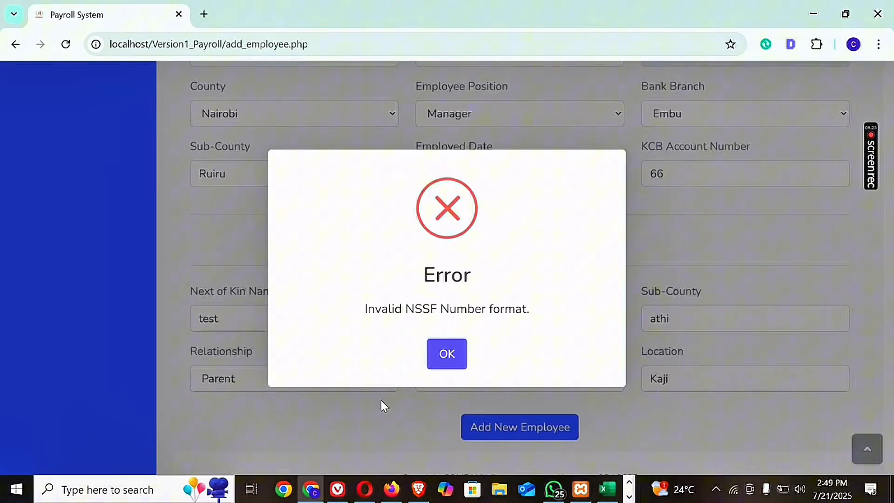
{"action": "left_click", "coordinate": [452, 354]}
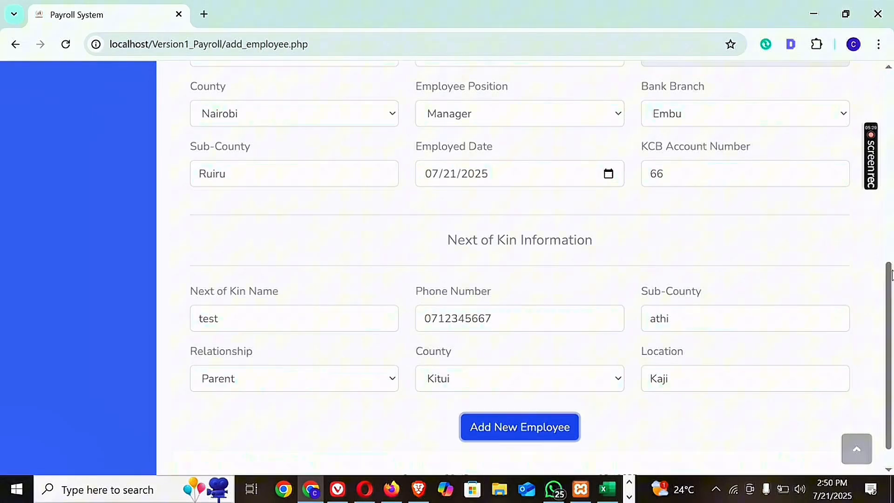
Shorten the employee's KRA PIN to its first three characters and try to add the employee again.
{"action": "scroll", "coordinate": [606, 209], "scroll_direction": "up", "scroll_amount": 3}
{"action": "left_click", "coordinate": [524, 161]}
{"action": "key", "text": "BackSpace"}
{"action": "key", "text": "BackSpace"}
{"action": "key", "text": "BackSpace"}
{"action": "key", "text": "BackSpace"}
{"action": "key", "text": "BackSpace"}
{"action": "key", "text": "BackSpace"}
{"action": "key", "text": "BackSpace"}
{"action": "key", "text": "BackSpace"}
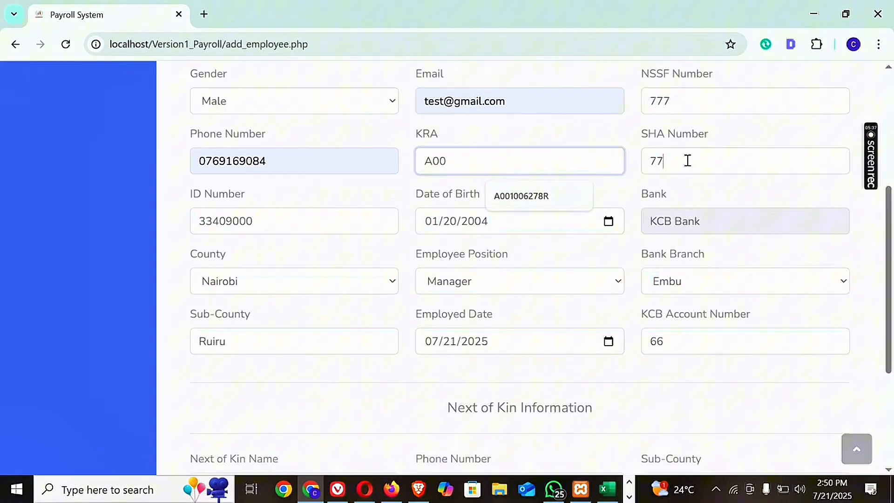
{"action": "left_click", "coordinate": [687, 159]}
{"action": "left_click_drag", "start_coordinate": [887, 222], "coordinate": [886, 303]}
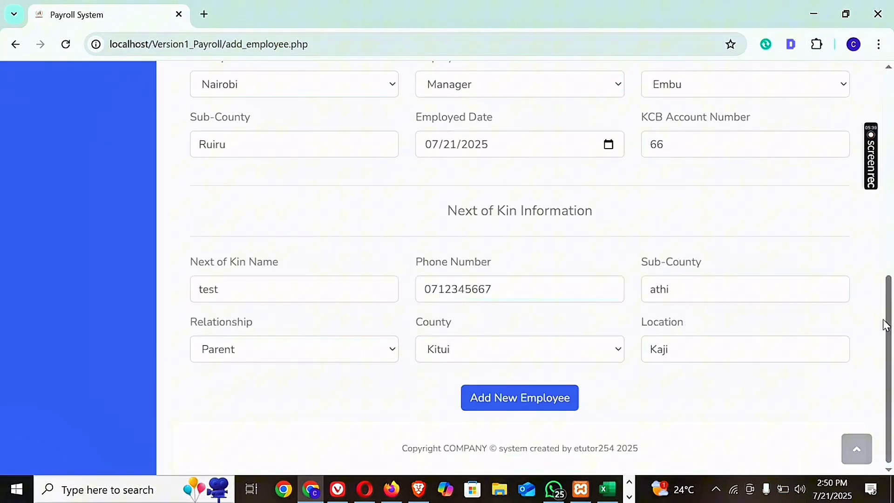
{"action": "left_click", "coordinate": [540, 397]}
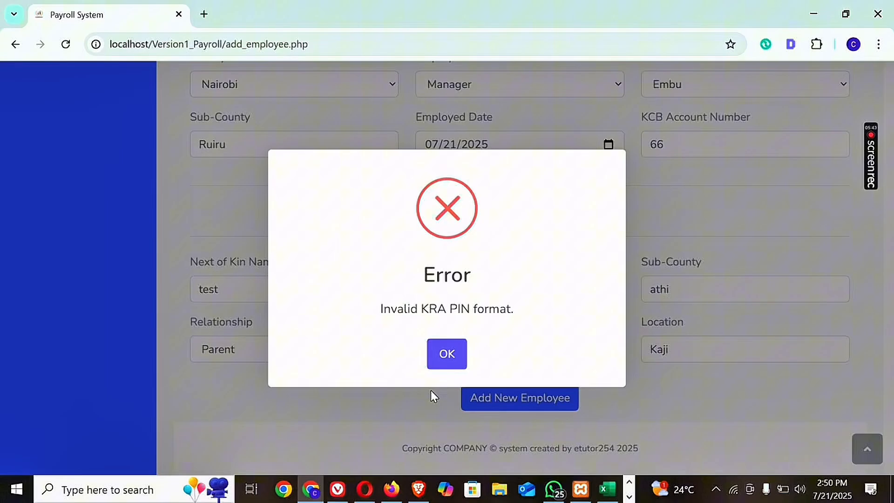
{"action": "left_click", "coordinate": [449, 364]}
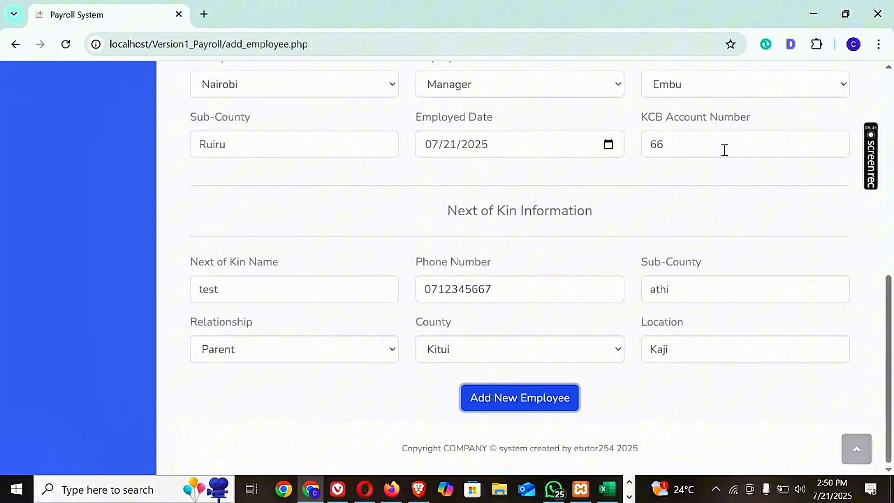
Try to add the employee with the full KRA PIN and ten-digit NSSF number but the two-digit SHA number.
{"action": "left_click_drag", "start_coordinate": [887, 212], "coordinate": [884, 288]}
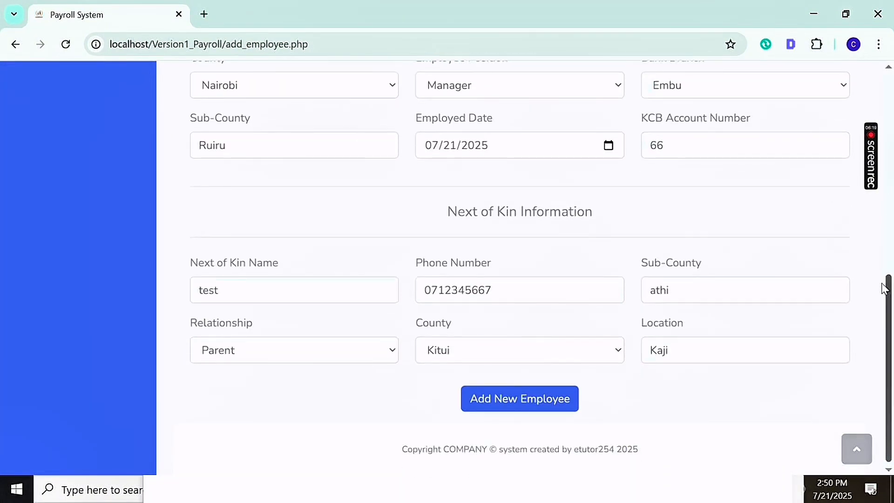
{"action": "left_click", "coordinate": [500, 396]}
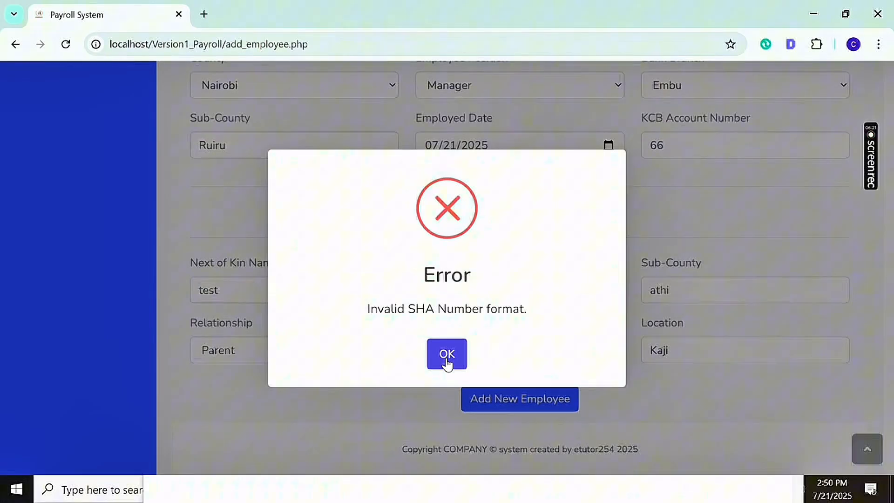
{"action": "left_click", "coordinate": [446, 361]}
Revisit the employee's SHA number, submit the completed form to add the new employee and close the confirmation.
{"action": "left_click_drag", "start_coordinate": [890, 321], "coordinate": [889, 247]}
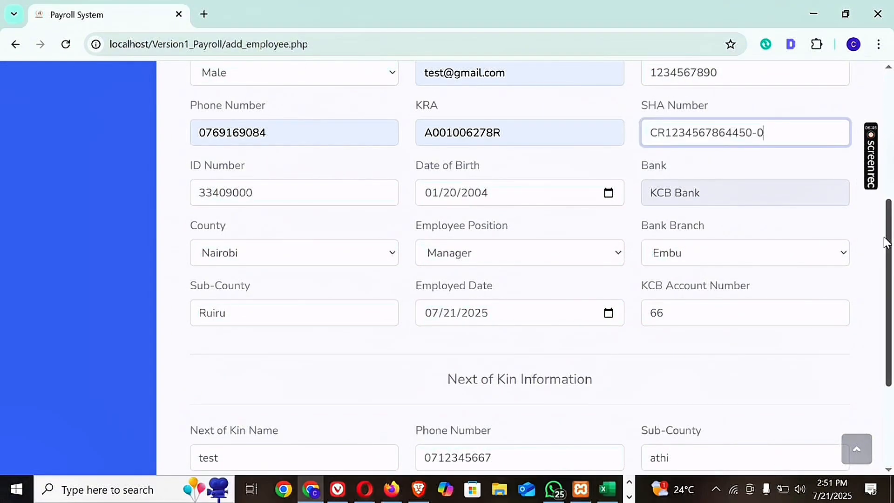
{"action": "left_click_drag", "start_coordinate": [890, 250], "coordinate": [890, 325]}
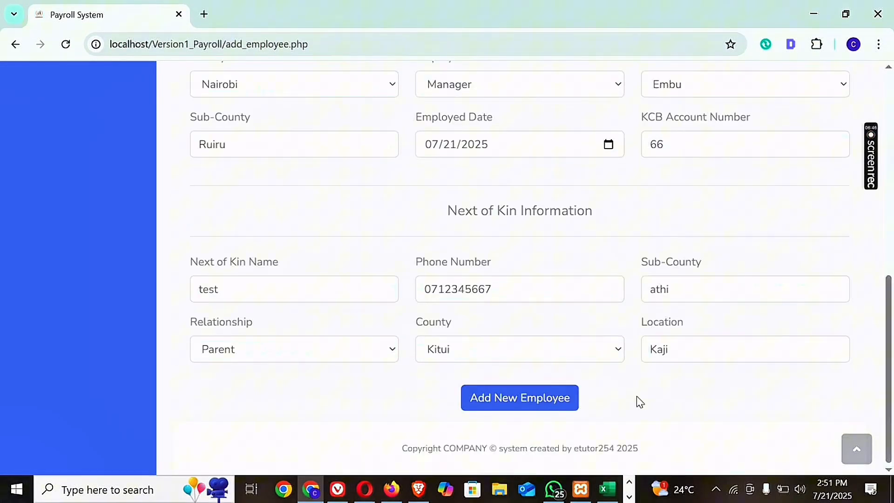
{"action": "left_click", "coordinate": [509, 401]}
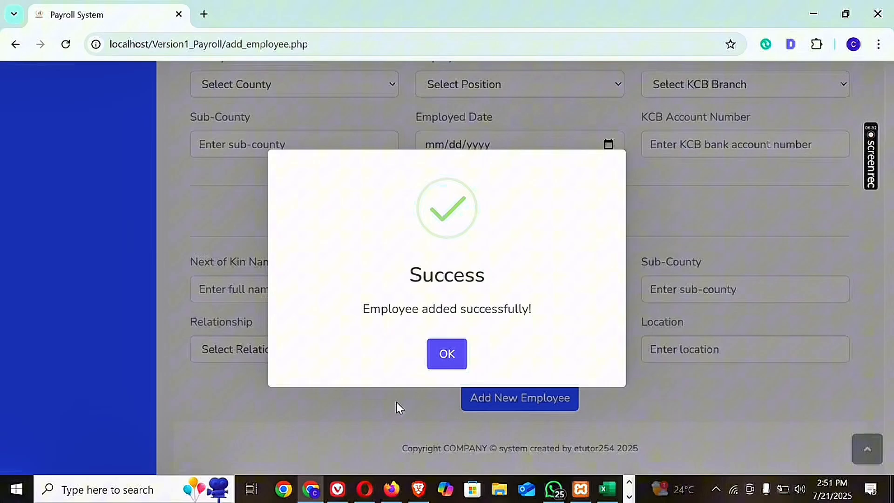
{"action": "left_click", "coordinate": [441, 363]}
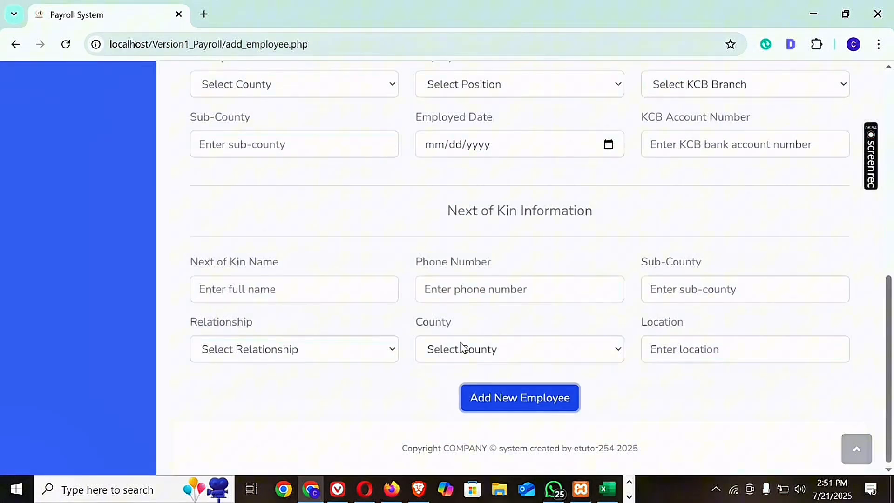
Download the employees highlight report as Employee_Details_22.pdf, open it and dismiss the browser's page-restore prompt.
{"action": "scroll", "coordinate": [890, 215], "scroll_direction": "up", "scroll_amount": 10}
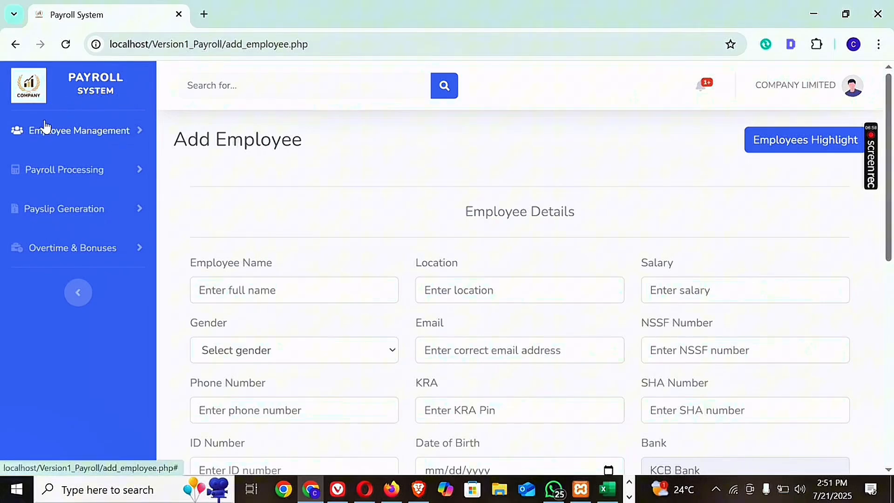
{"action": "left_click", "coordinate": [67, 54]}
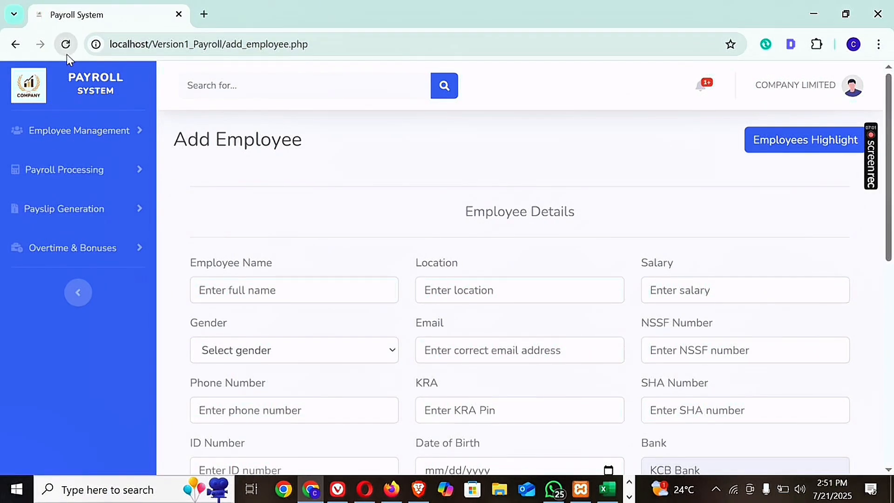
{"action": "left_click", "coordinate": [781, 148]}
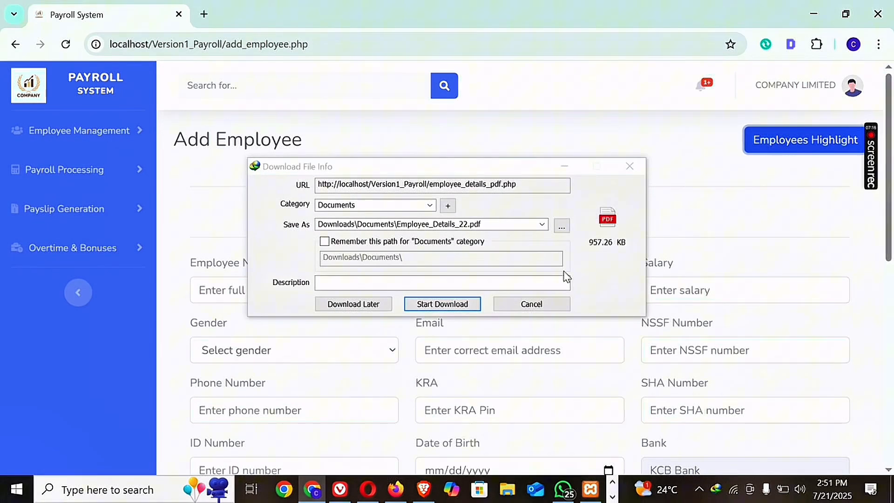
{"action": "left_click", "coordinate": [451, 305]}
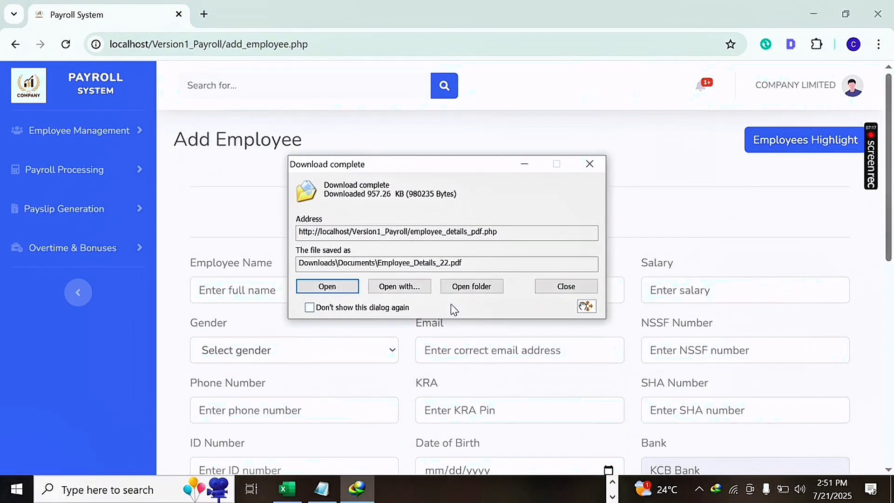
{"action": "left_click", "coordinate": [334, 285]}
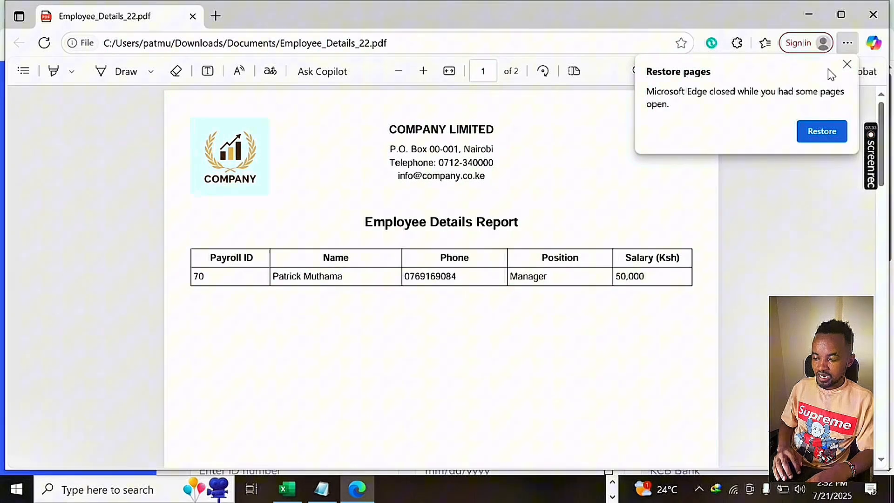
{"action": "left_click", "coordinate": [847, 64]}
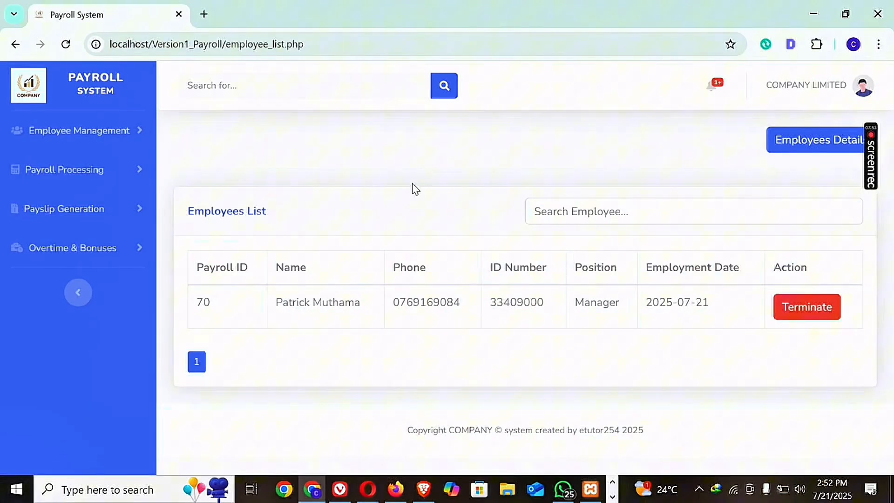
Export the employee details from the Employees List and open the downloaded file in Excel.
{"action": "left_click", "coordinate": [107, 139]}
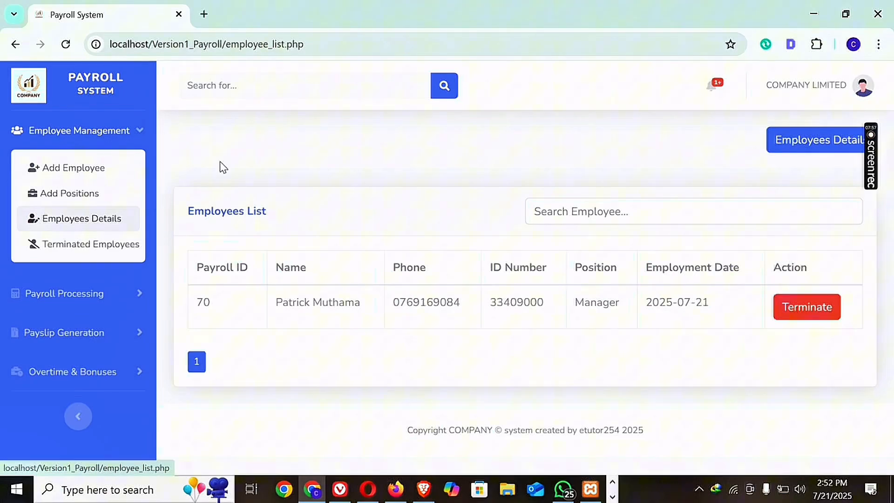
{"action": "left_click", "coordinate": [798, 149]}
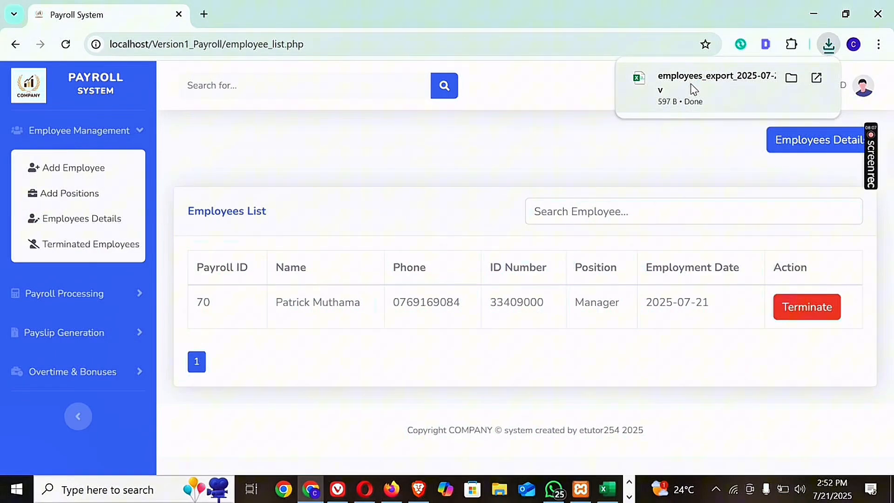
{"action": "left_click", "coordinate": [694, 89]}
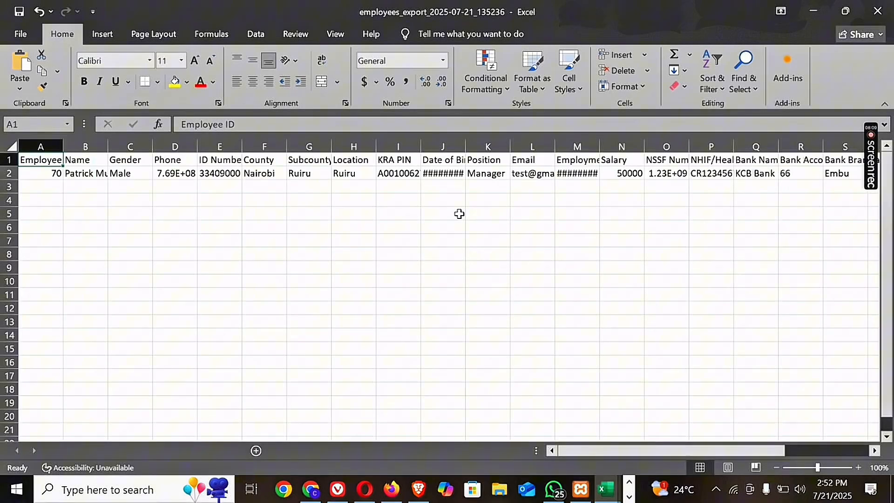
Widen the Date of Birth column until the full date fits and inspect the exported employee's row.
{"action": "left_click", "coordinate": [443, 147]}
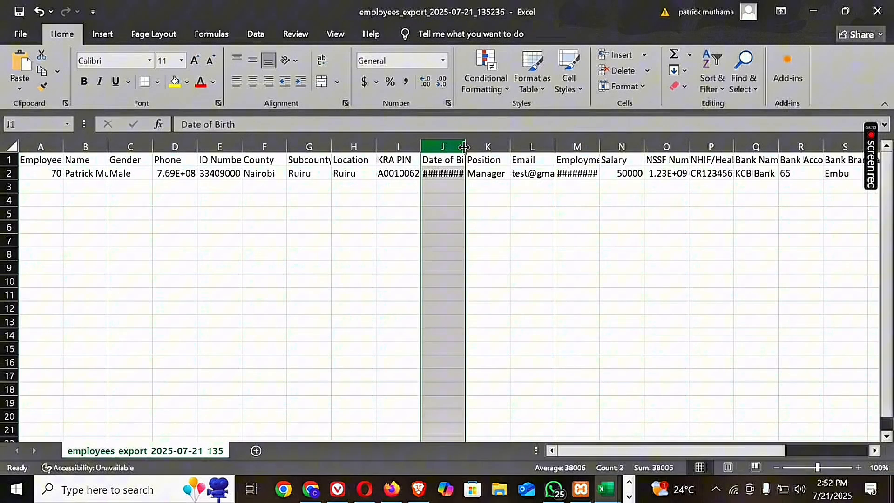
{"action": "left_click_drag", "start_coordinate": [465, 147], "coordinate": [494, 148]}
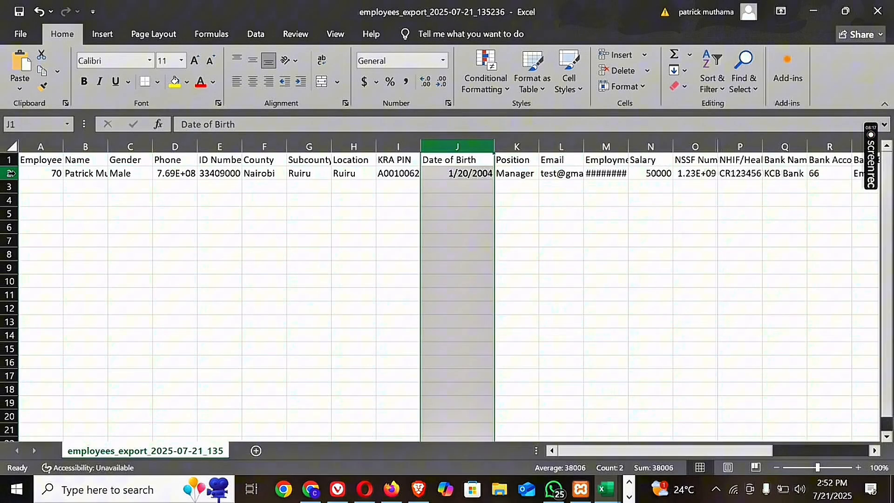
{"action": "left_click", "coordinate": [11, 174]}
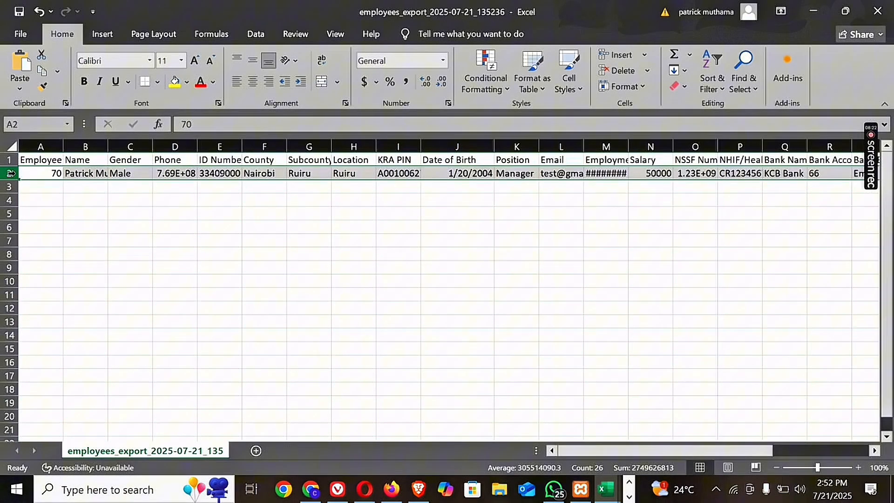
{"action": "left_click", "coordinate": [40, 186]}
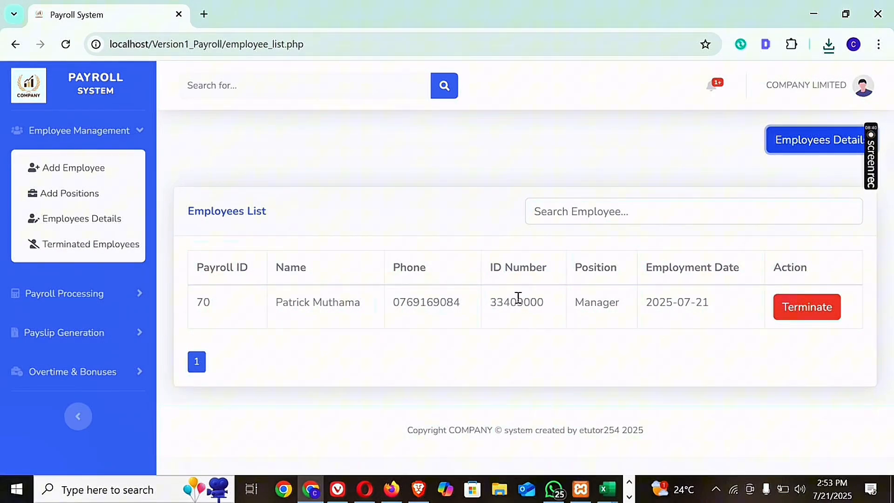
Search the Employees List by the first letters of the employee's name and clear the search.
{"action": "left_click", "coordinate": [554, 212]}
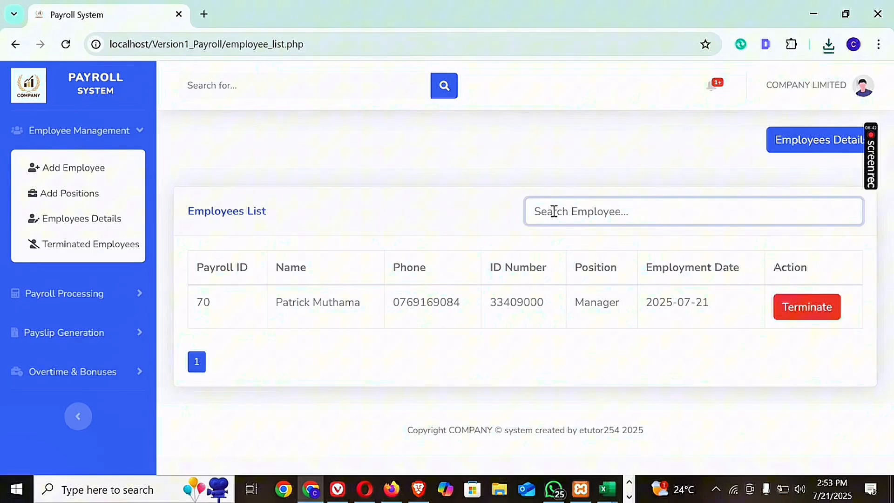
{"action": "type", "text": "m"}
{"action": "key", "text": "BackSpace"}
{"action": "type", "text": "patr"}
{"action": "key", "text": "BackSpace"}
{"action": "key", "text": "BackSpace"}
{"action": "key", "text": "BackSpace"}
{"action": "key", "text": "BackSpace"}
Terminate the Manager employee from the Employees List and close the confirmation.
{"action": "left_click", "coordinate": [795, 309]}
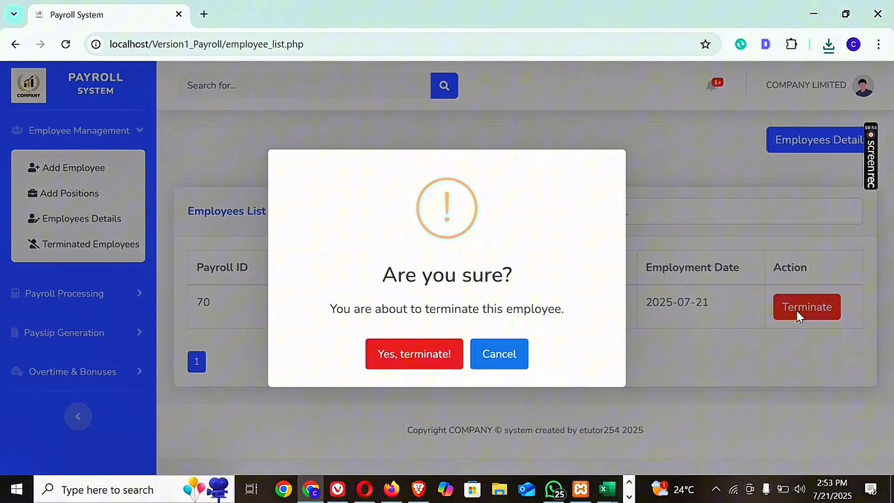
{"action": "left_click", "coordinate": [407, 355]}
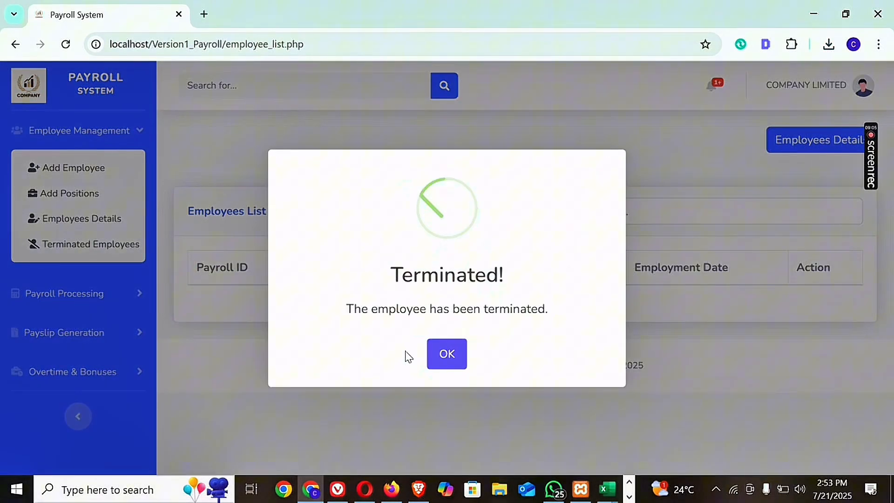
{"action": "left_click", "coordinate": [455, 353]}
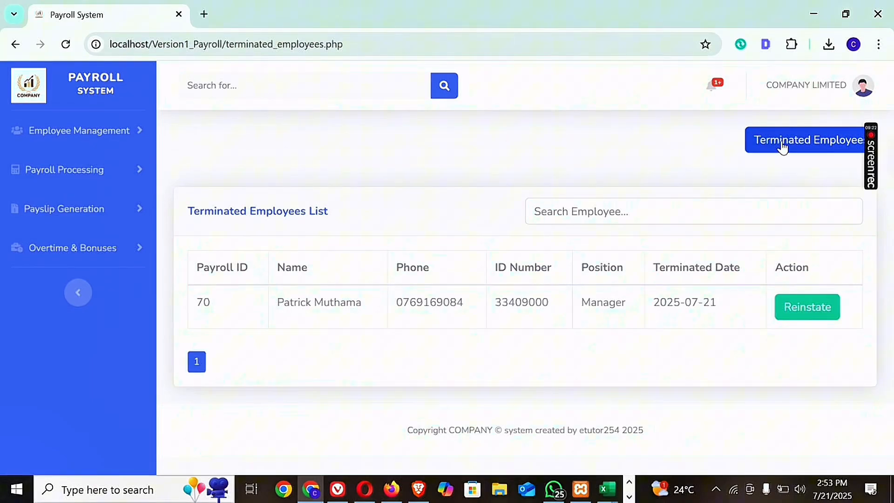
Reinstate the Manager employee from the Terminated Employees List and close the confirmation.
{"action": "left_click", "coordinate": [799, 308]}
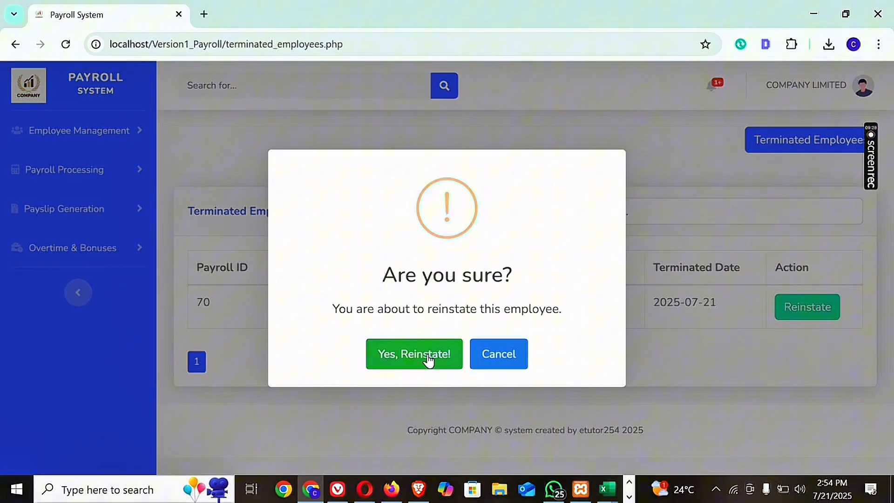
{"action": "left_click", "coordinate": [429, 359]}
{"action": "left_click", "coordinate": [449, 354]}
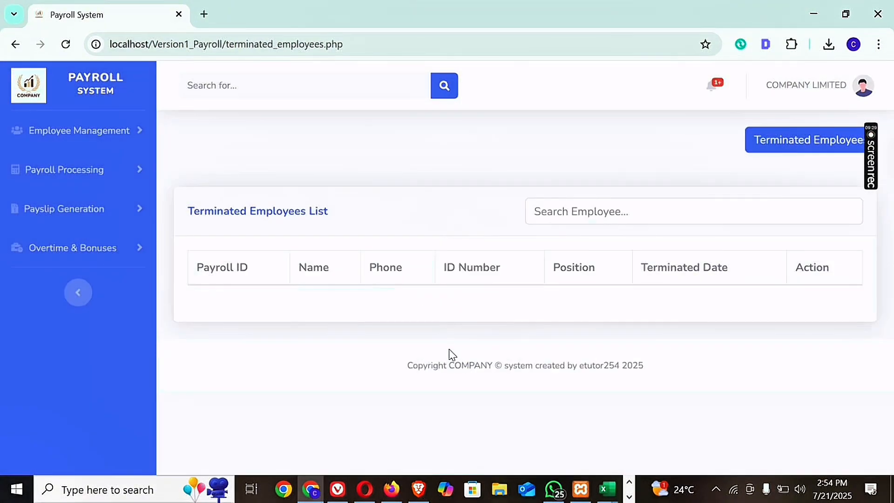
Open the Employees Details page to check for the reinstated employee and review the employee management options.
{"action": "left_click", "coordinate": [114, 171]}
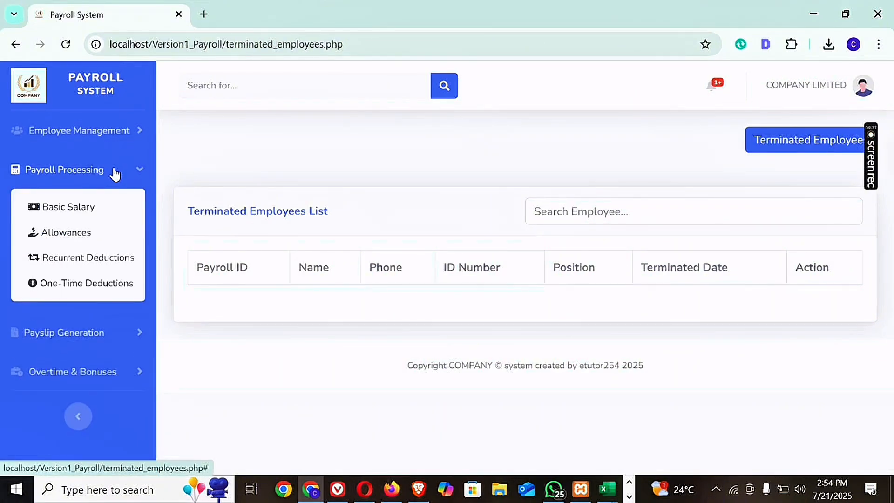
{"action": "left_click", "coordinate": [114, 130]}
{"action": "left_click", "coordinate": [81, 217]}
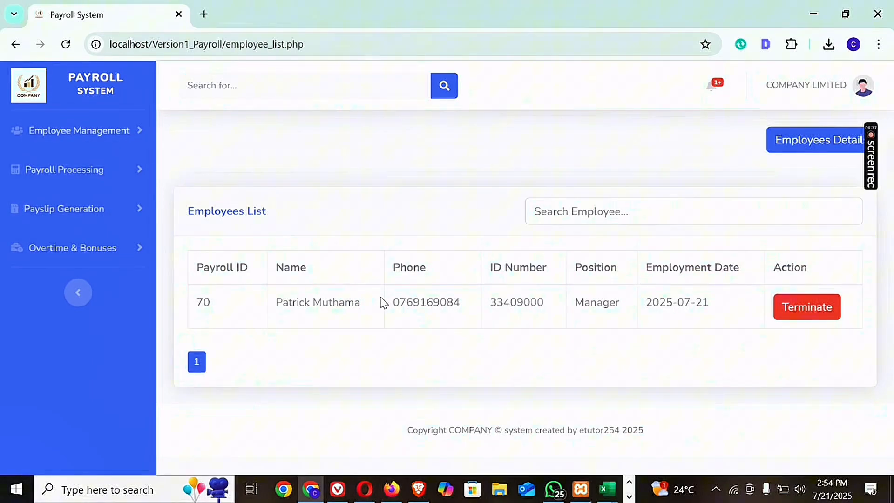
{"action": "left_click", "coordinate": [94, 140]}
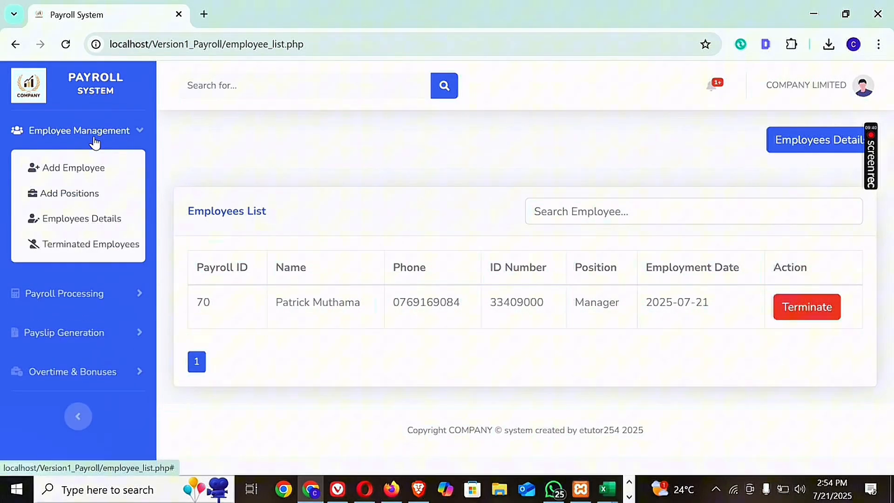
{"action": "left_click", "coordinate": [123, 135]}
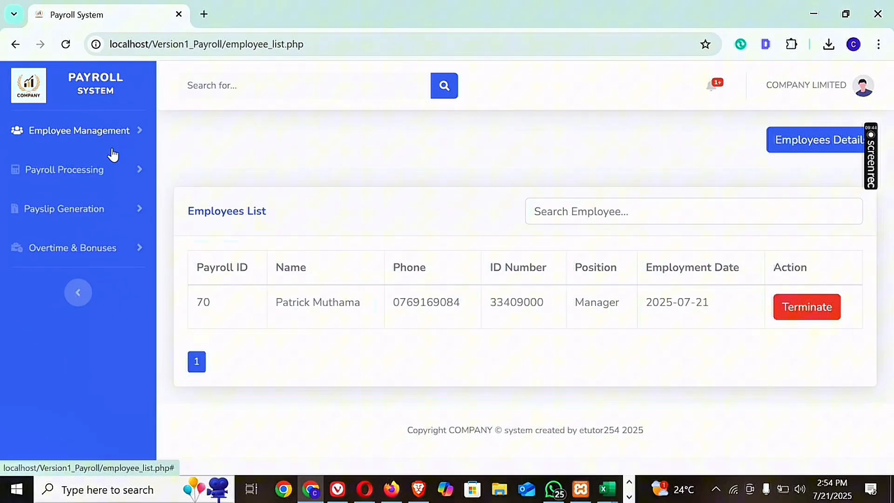
Open the Basic Salary page, update the Manager employee's basic salary to Ksh 55000 and confirm the change.
{"action": "left_click", "coordinate": [100, 171]}
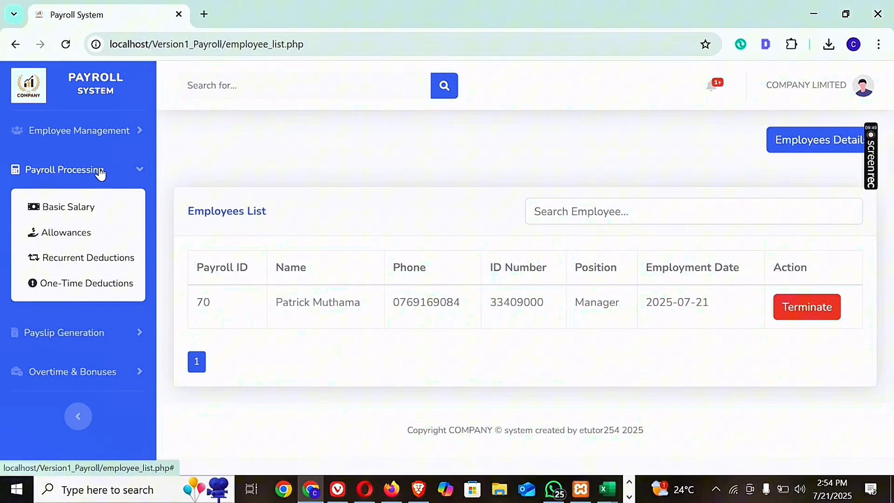
{"action": "left_click", "coordinate": [60, 212]}
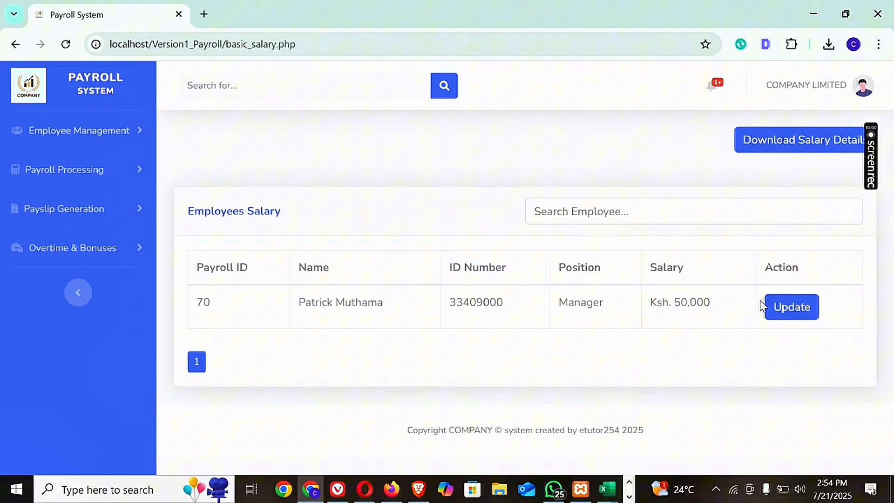
{"action": "left_click", "coordinate": [778, 308]}
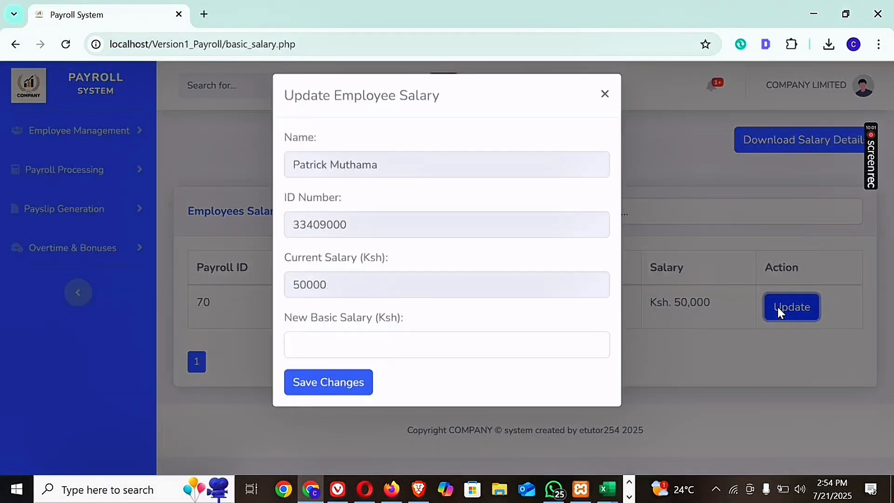
{"action": "left_click", "coordinate": [333, 293]}
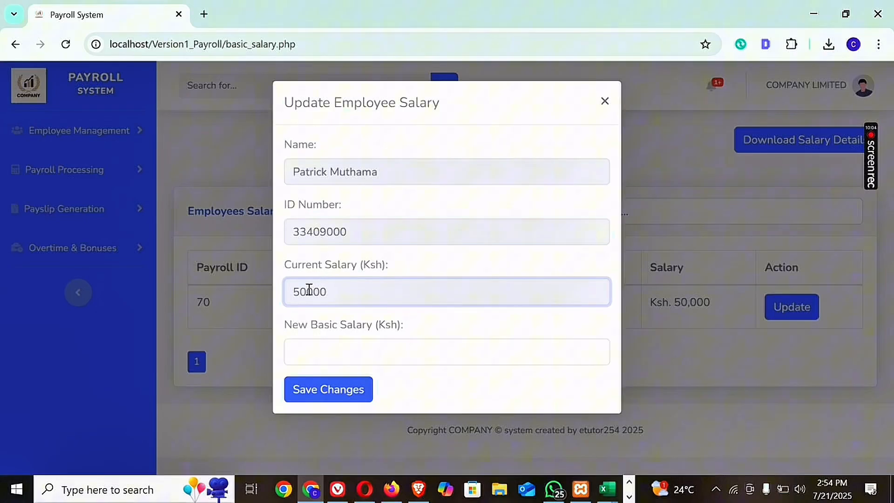
{"action": "left_click", "coordinate": [334, 353]}
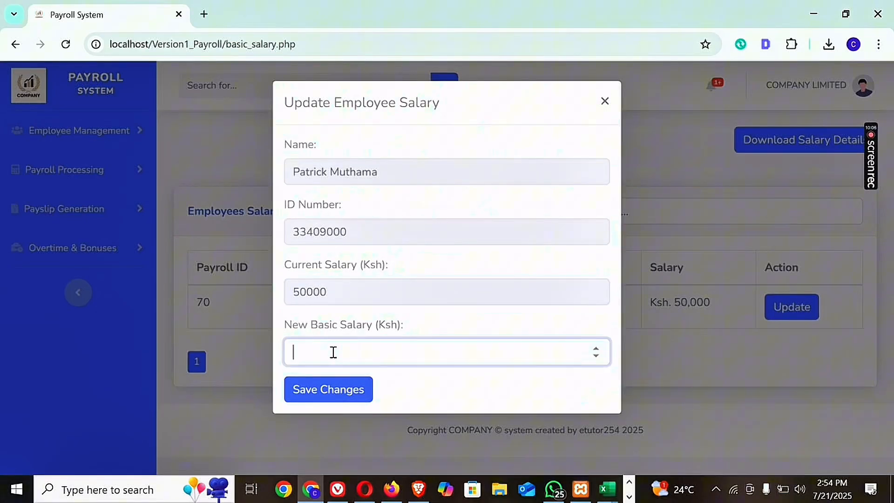
{"action": "type", "text": "55000"}
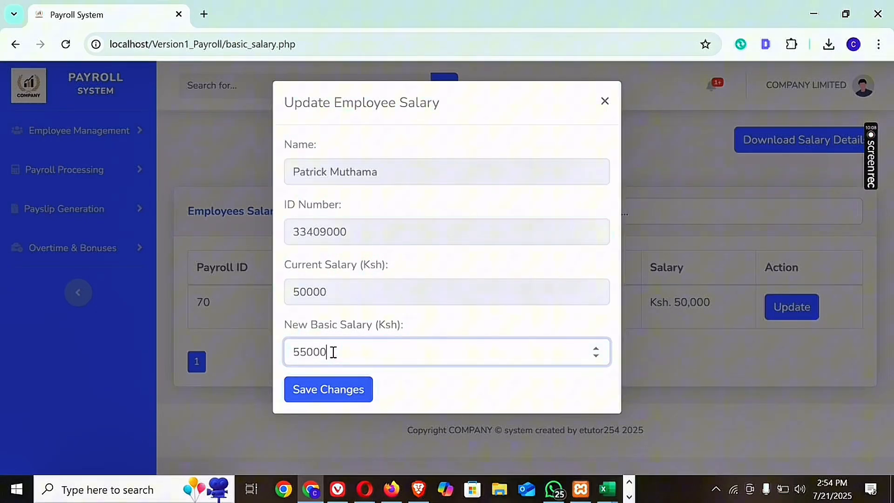
{"action": "left_click", "coordinate": [326, 391]}
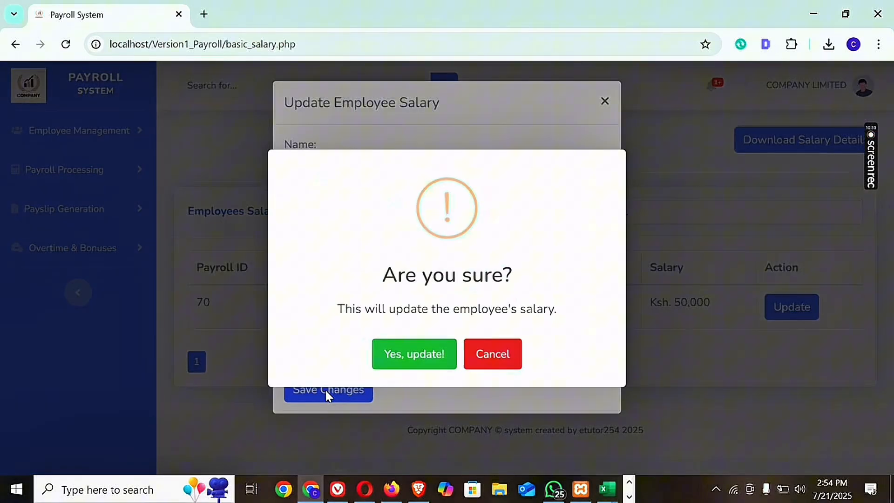
{"action": "left_click", "coordinate": [418, 364]}
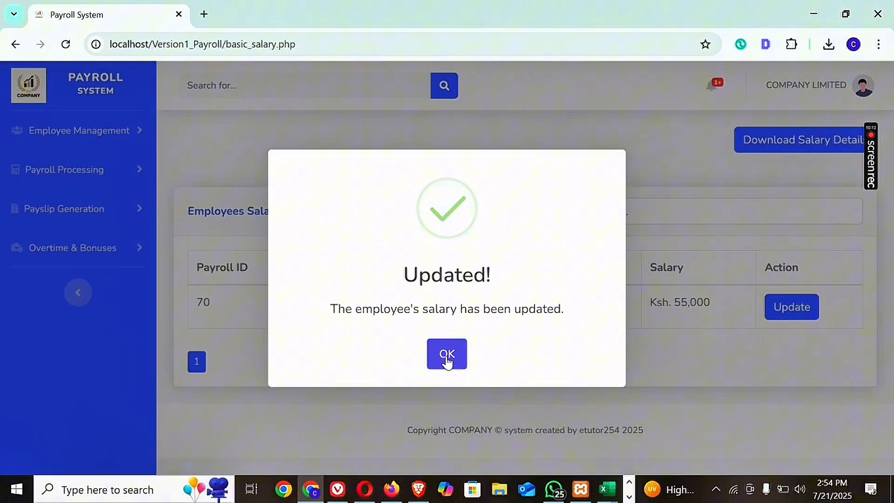
{"action": "left_click", "coordinate": [447, 362]}
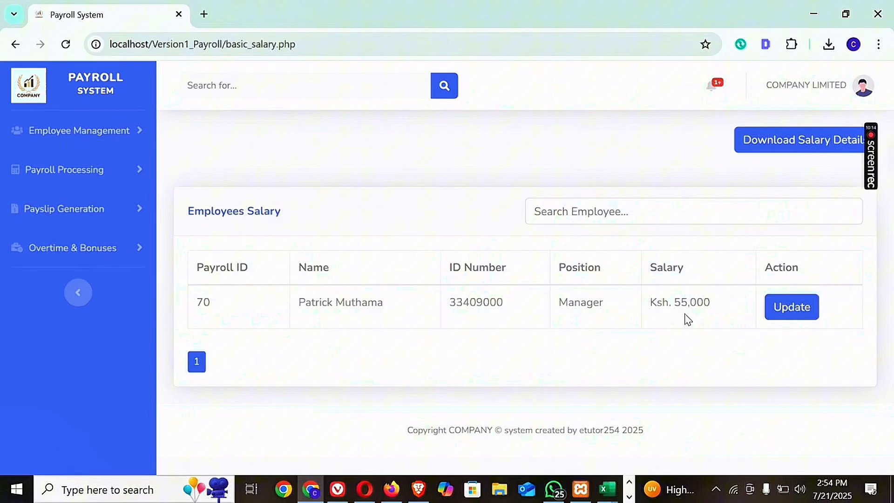
{"action": "left_click_drag", "start_coordinate": [709, 304], "coordinate": [651, 305]}
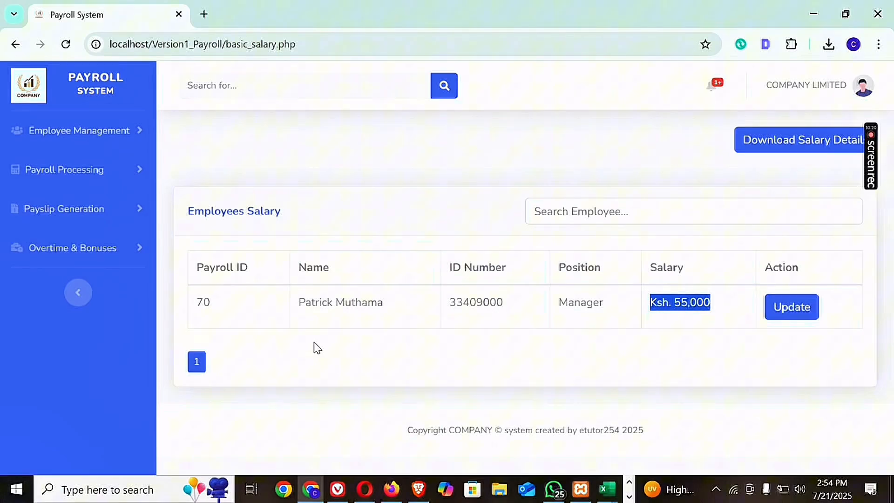
{"action": "left_click", "coordinate": [575, 203]}
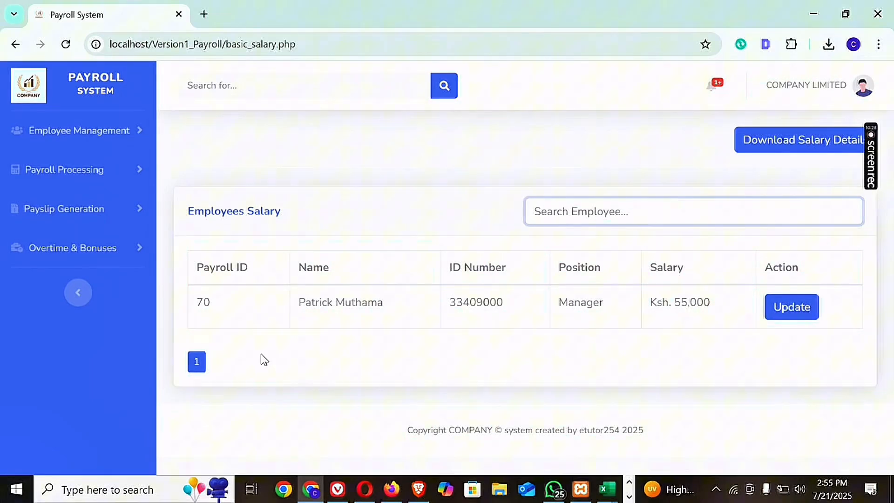
Open the Allowances page from the payroll processing options.
{"action": "left_click", "coordinate": [107, 169]}
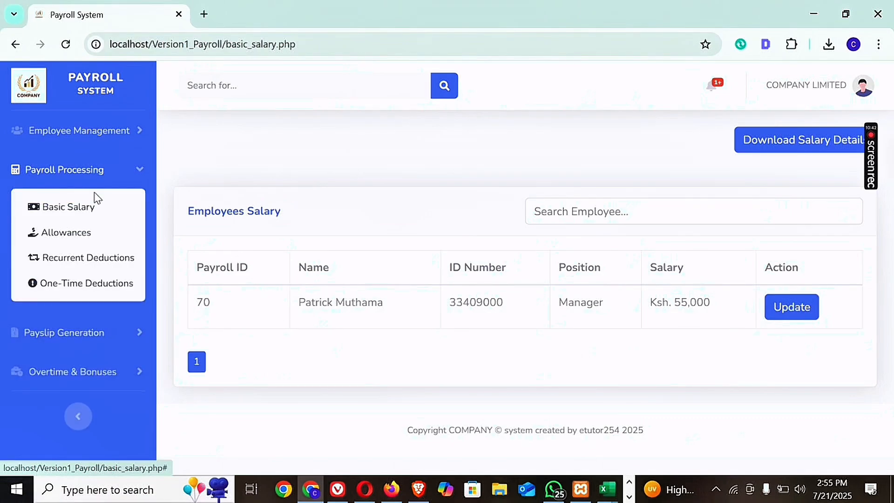
{"action": "left_click", "coordinate": [81, 236]}
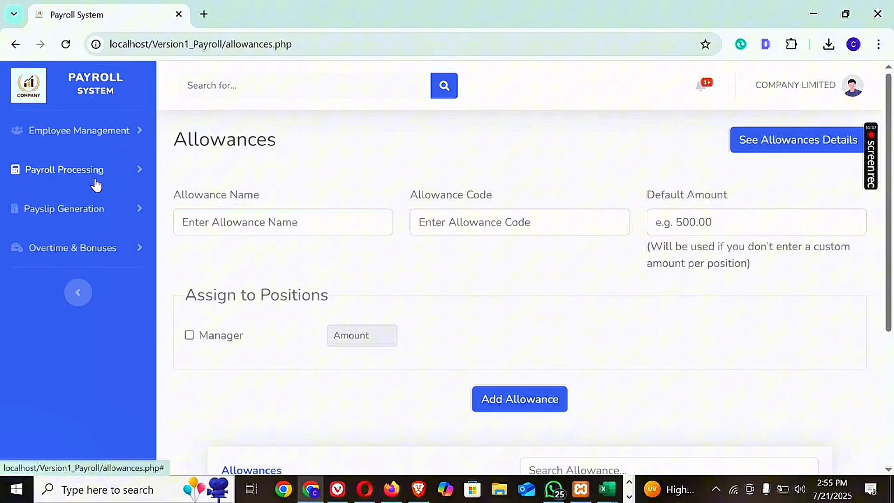
{"action": "left_click", "coordinate": [111, 177]}
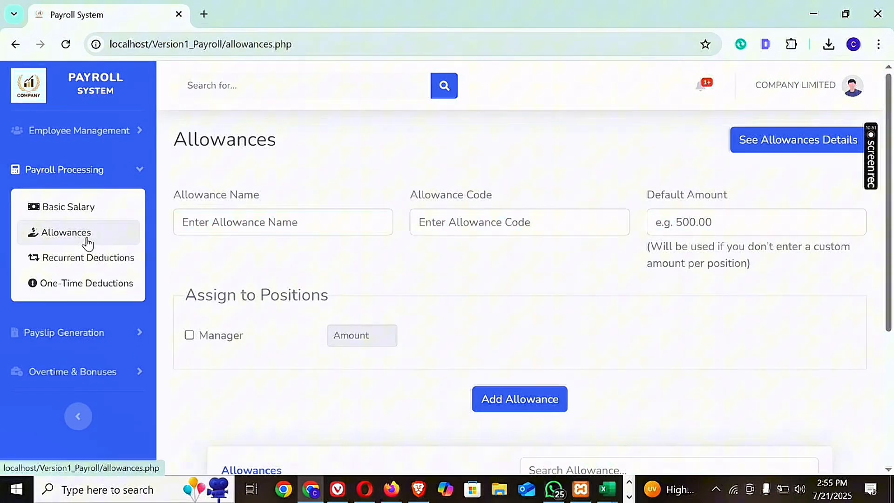
Fill in a new allowance named transport with code 123 and a default amount of 5000.
{"action": "left_click", "coordinate": [230, 223]}
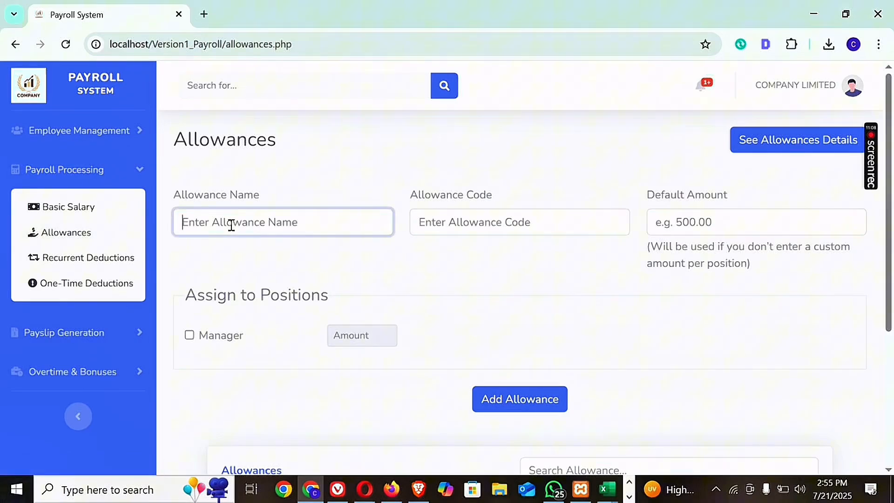
{"action": "type", "text": "tr"}
{"action": "type", "text": "ans"}
{"action": "key", "text": "BackSpace"}
{"action": "type", "text": "nspo"}
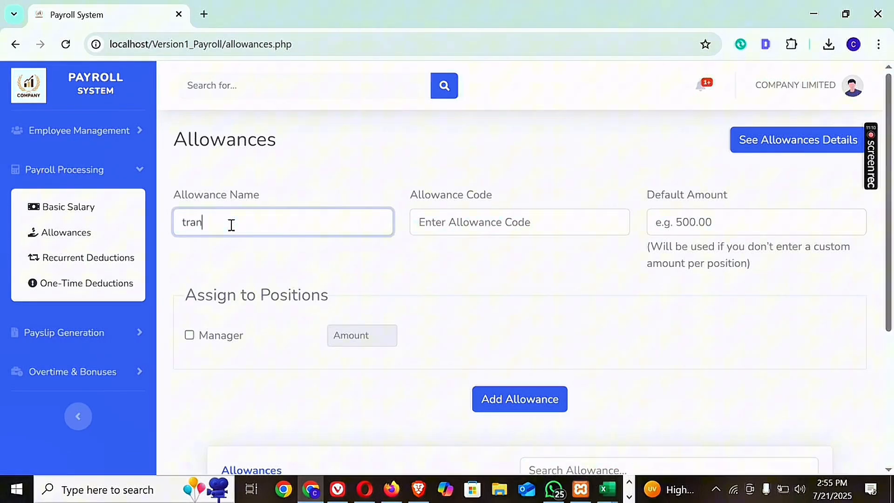
{"action": "left_click", "coordinate": [451, 213]}
{"action": "type", "text": "123"}
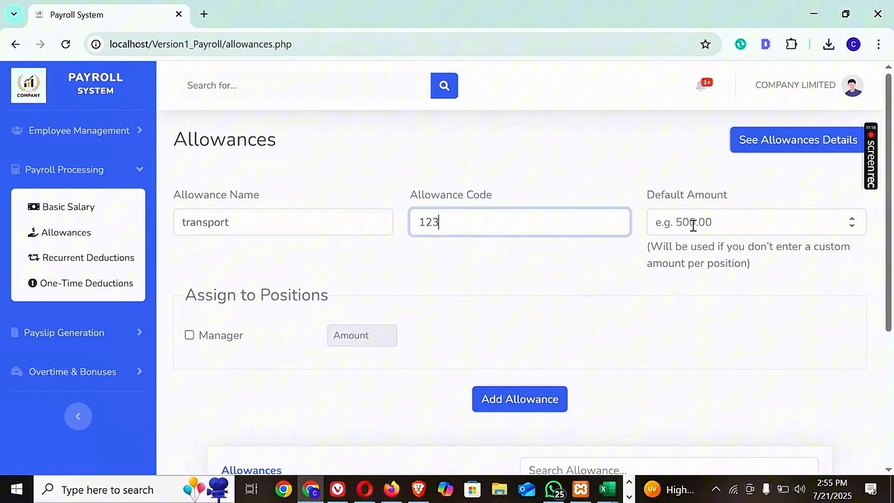
{"action": "left_click", "coordinate": [693, 225]}
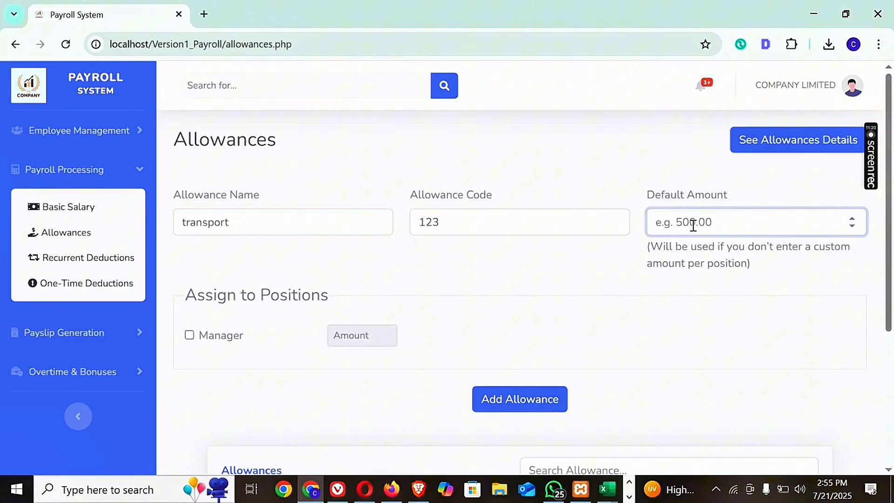
{"action": "type", "text": "5000"}
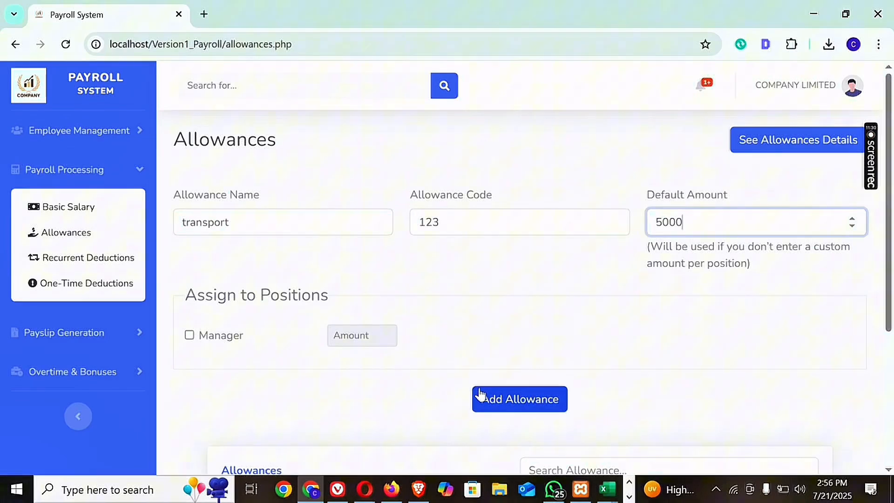
Try to add the transport allowance without a position, and select the Manager position for it.
{"action": "left_click", "coordinate": [498, 402]}
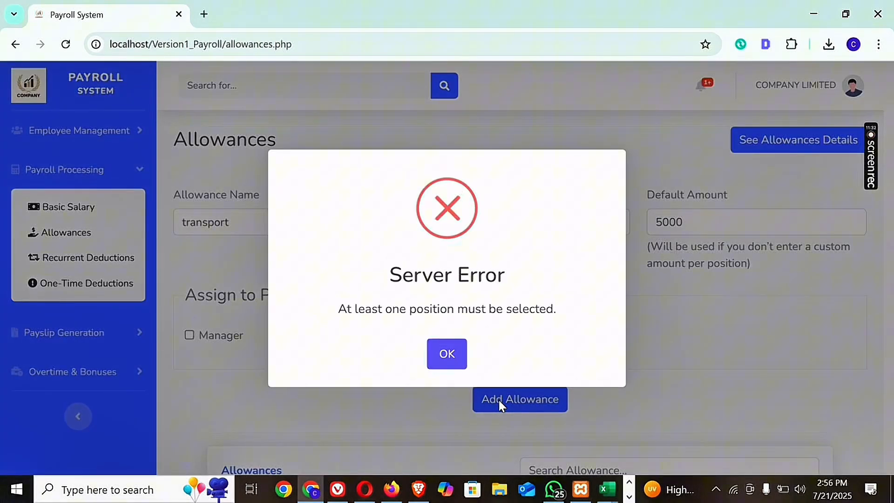
{"action": "left_click", "coordinate": [448, 355]}
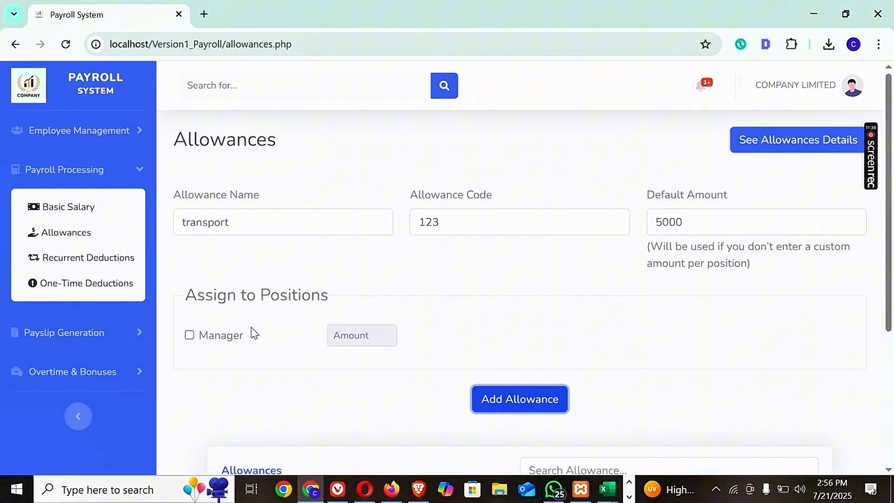
{"action": "left_click", "coordinate": [190, 336]}
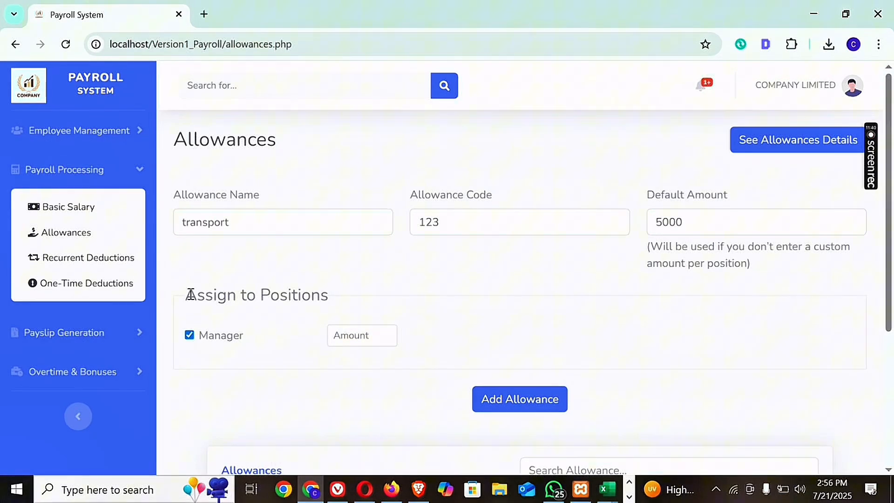
{"action": "left_click_drag", "start_coordinate": [189, 293], "coordinate": [334, 353]}
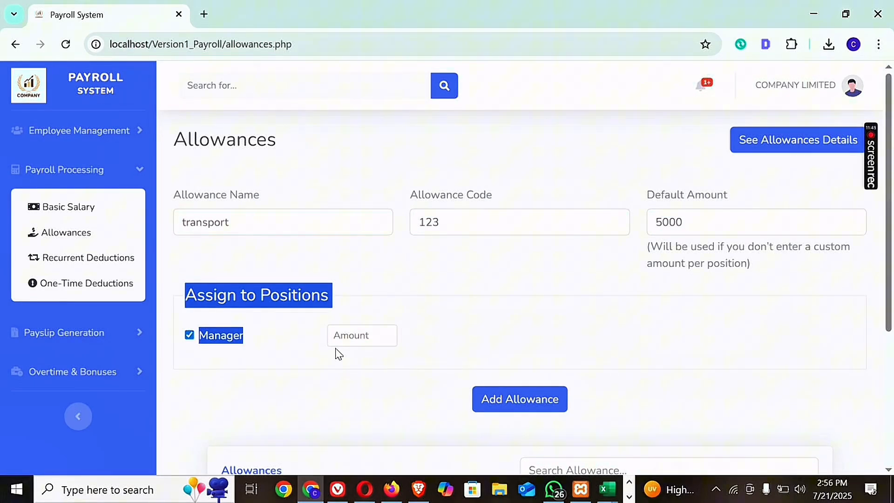
Add a position named cook with the description ".." on the Add Positions page and refresh the positions list.
{"action": "left_click", "coordinate": [122, 170]}
{"action": "left_click", "coordinate": [127, 141]}
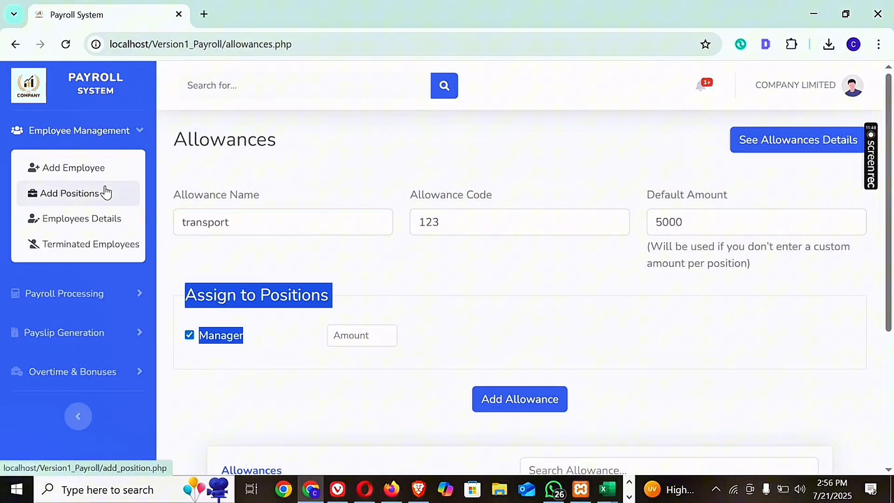
{"action": "left_click", "coordinate": [94, 196]}
{"action": "left_click", "coordinate": [270, 226]}
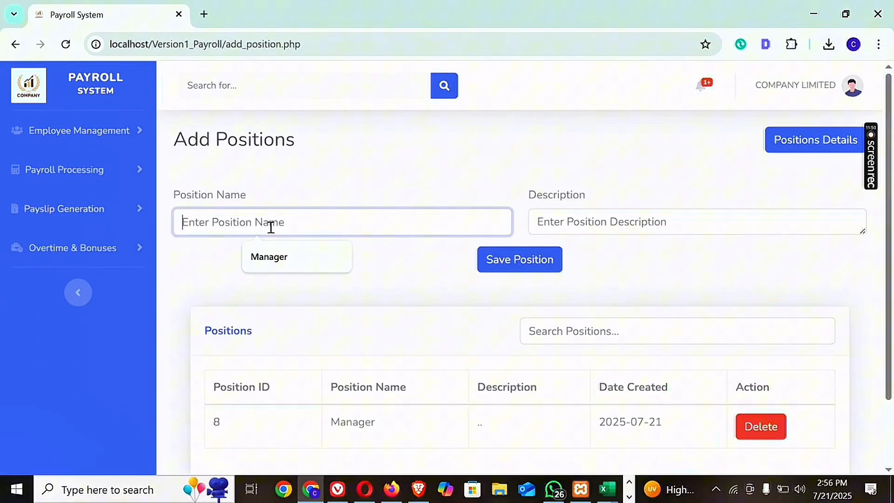
{"action": "type", "text": "cook"}
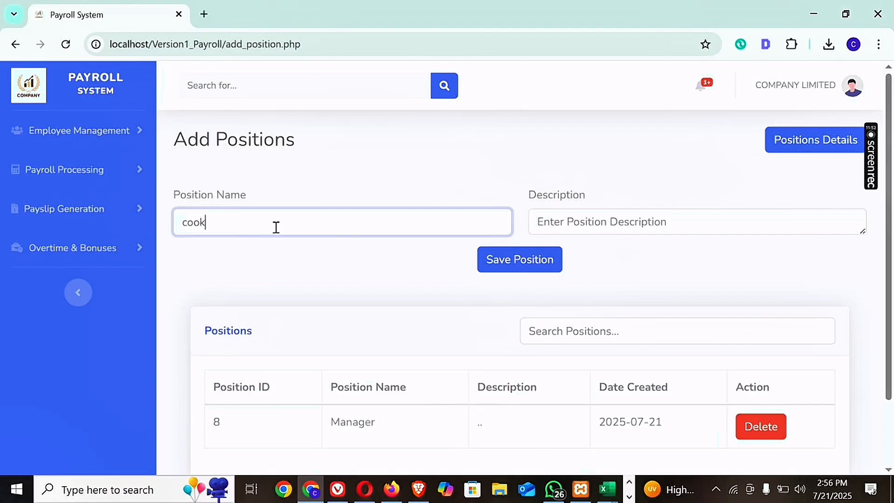
{"action": "left_click", "coordinate": [584, 219]}
{"action": "type", "text": ".."}
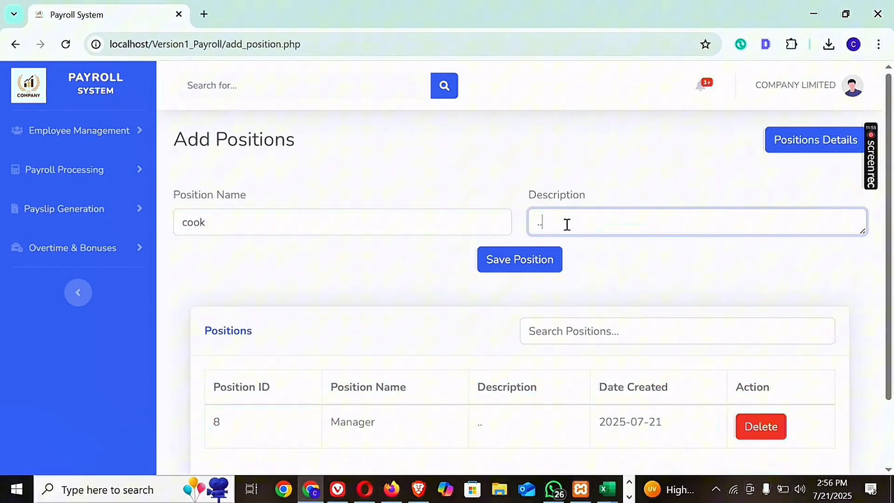
{"action": "left_click", "coordinate": [495, 267]}
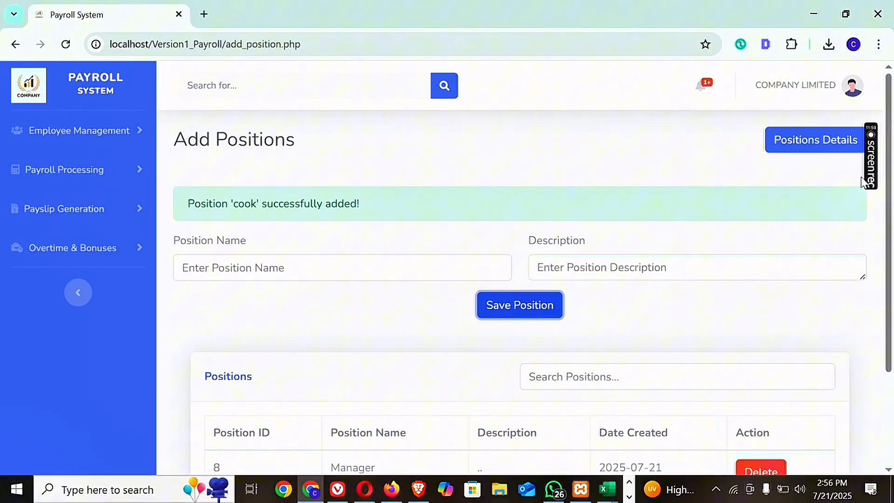
{"action": "scroll", "coordinate": [236, 109], "scroll_direction": "down", "scroll_amount": 1}
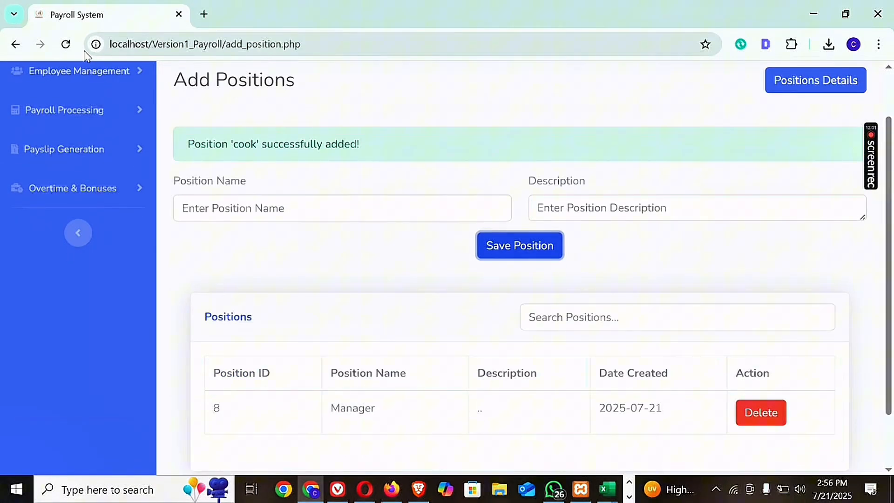
{"action": "left_click", "coordinate": [66, 44]}
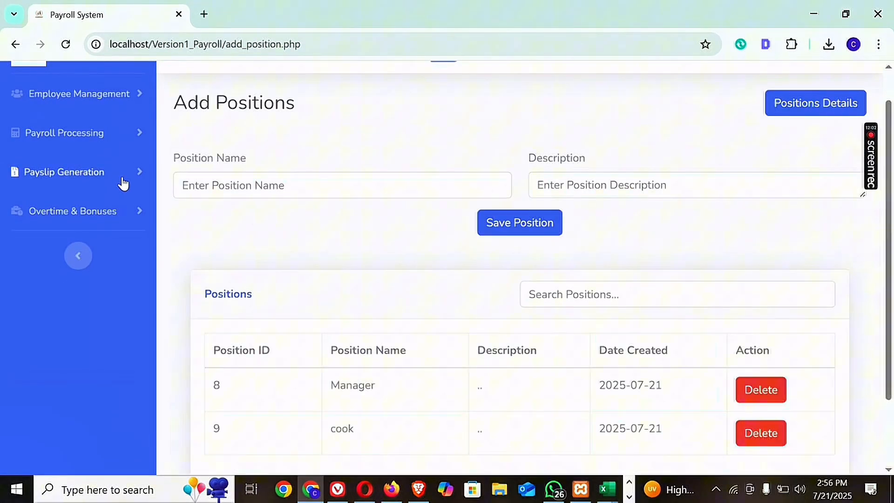
Return to the Allowances page and check that the cook position can be selected for assignment.
{"action": "left_click", "coordinate": [126, 139]}
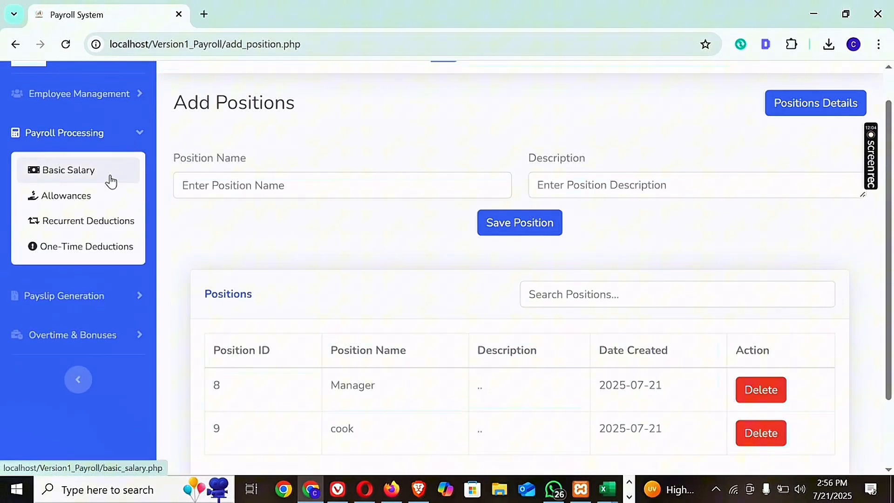
{"action": "left_click", "coordinate": [82, 199]}
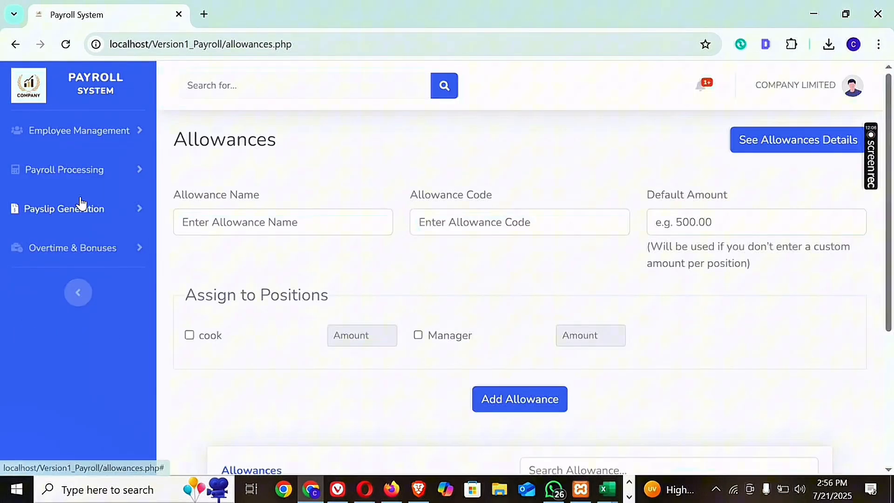
{"action": "left_click", "coordinate": [190, 335]}
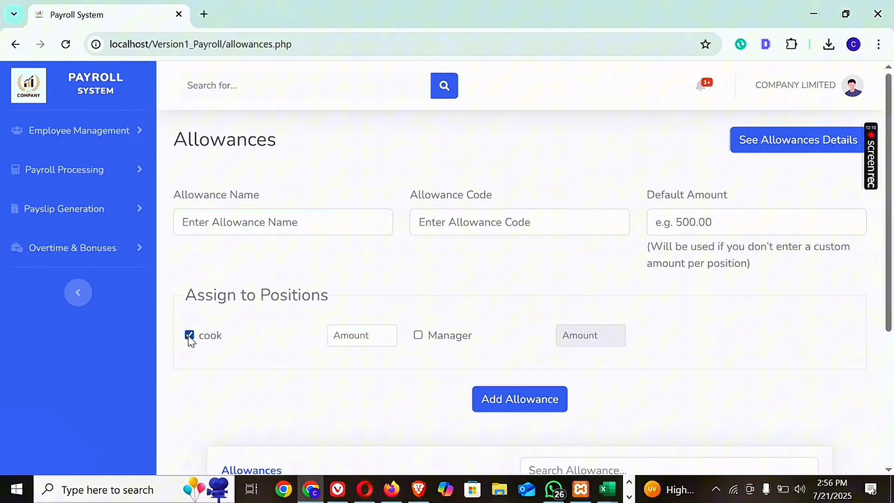
{"action": "left_click", "coordinate": [190, 335]}
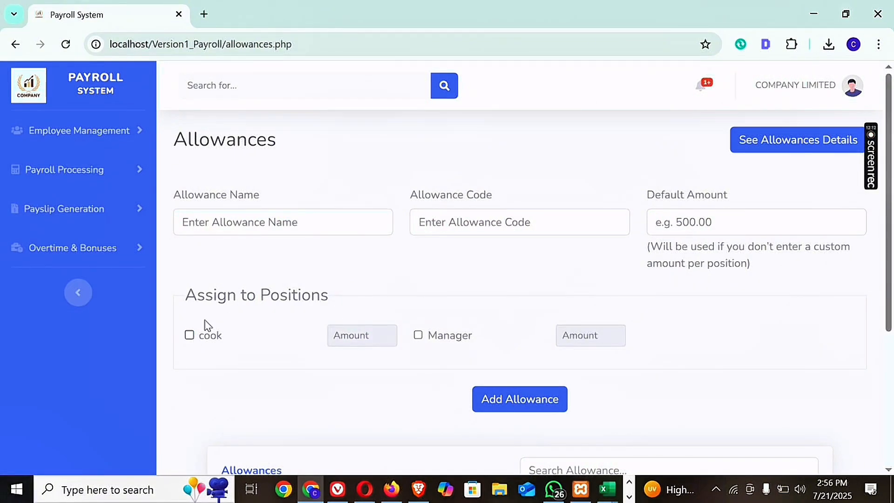
Enter transport as the allowance name, 123 as the allowance code and 500 as the default amount.
{"action": "left_click", "coordinate": [304, 226]}
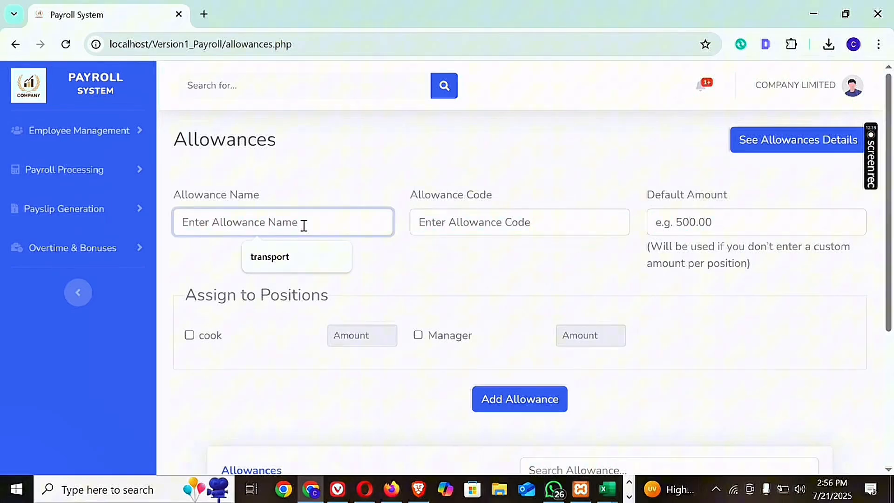
{"action": "left_click", "coordinate": [295, 257]}
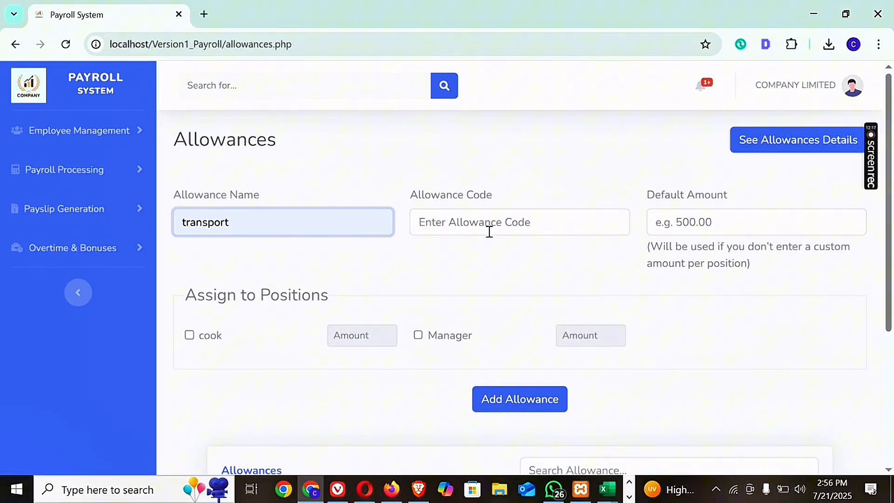
{"action": "left_click", "coordinate": [554, 215]}
{"action": "left_click", "coordinate": [680, 230]}
{"action": "left_click", "coordinate": [541, 222]}
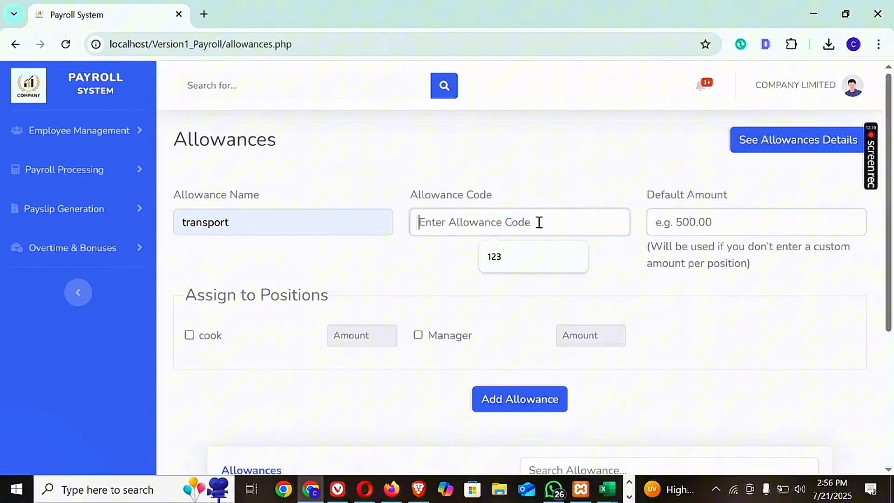
{"action": "type", "text": "123"}
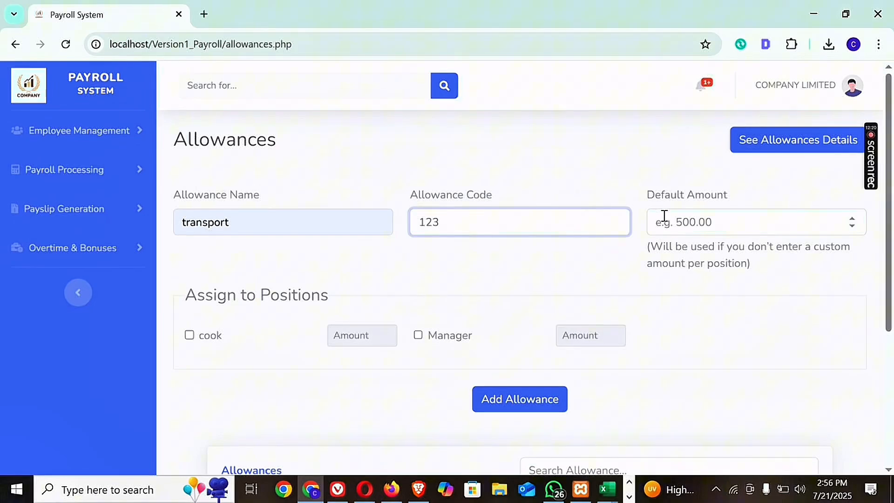
{"action": "left_click", "coordinate": [689, 225]}
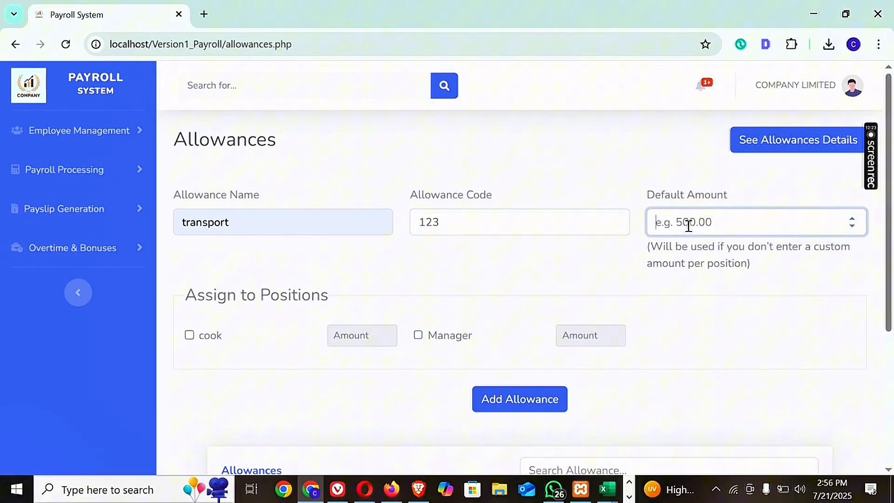
{"action": "type", "text": "5"}
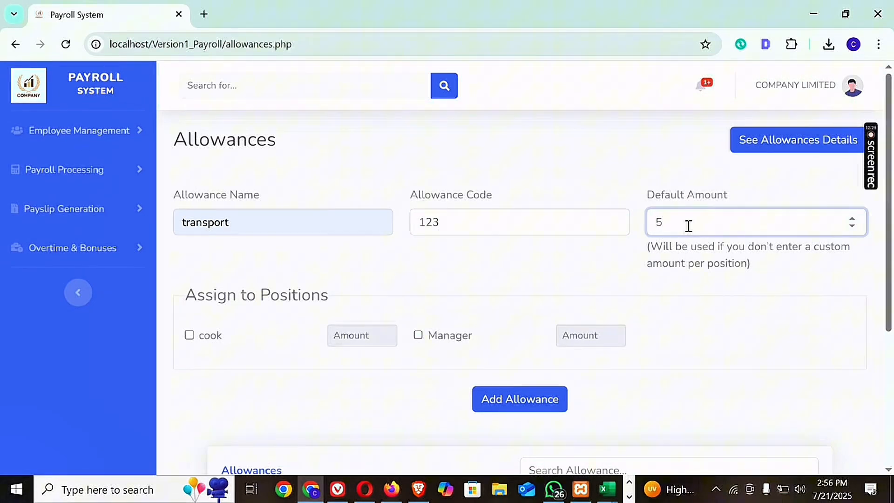
{"action": "type", "text": "00"}
Assign the transport allowance to the cook and Manager positions and change its default amount to 5000.
{"action": "left_click", "coordinate": [195, 337]}
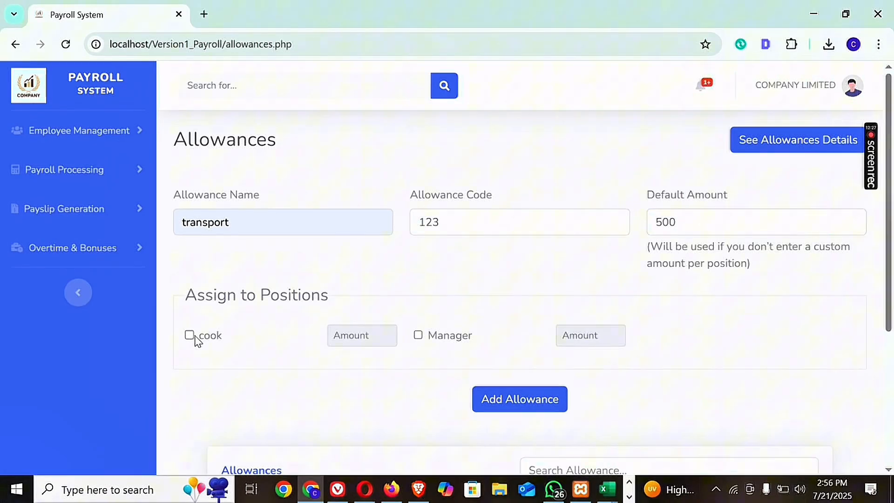
{"action": "left_click", "coordinate": [190, 336]}
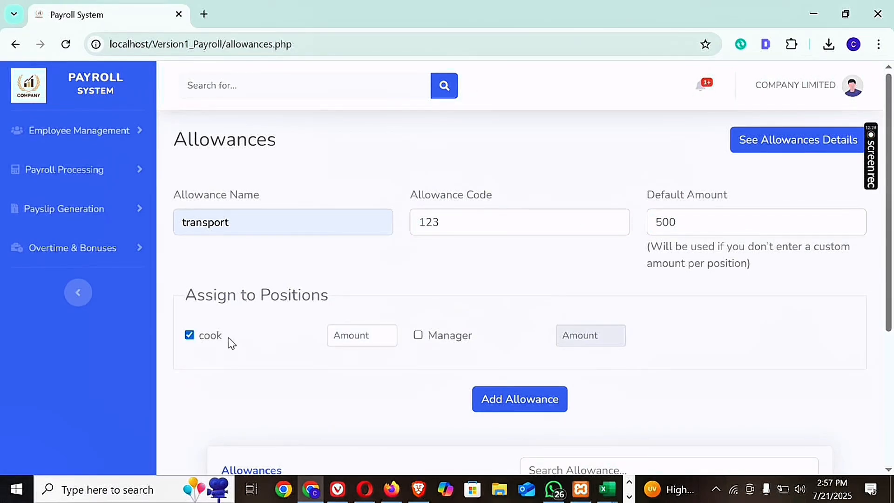
{"action": "left_click", "coordinate": [418, 336]}
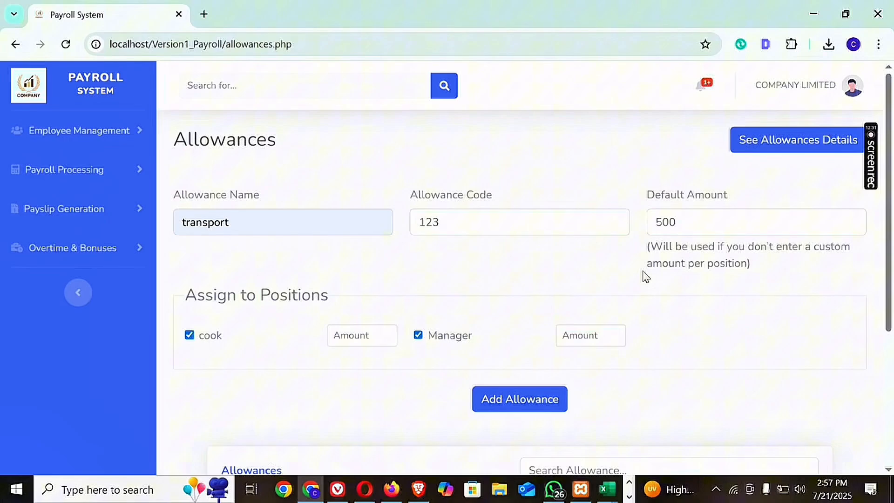
{"action": "left_click", "coordinate": [688, 221]}
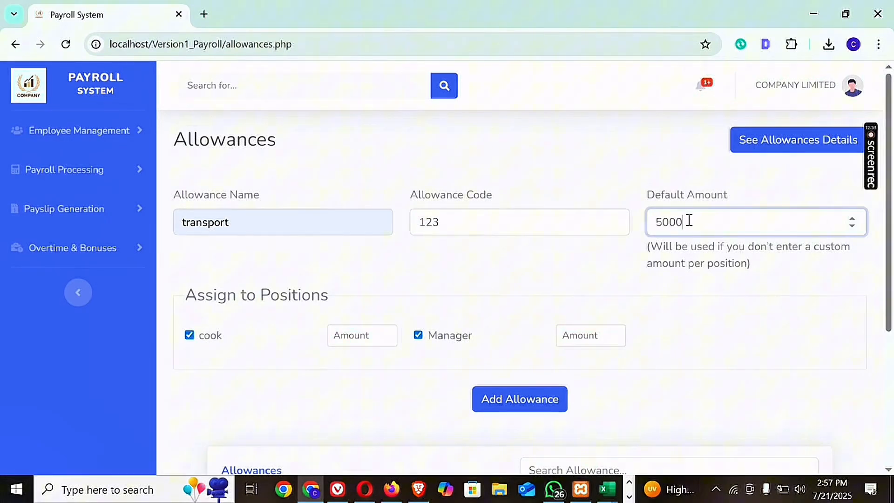
Set custom transport allowance amounts of 2000 for the cook position and 5000 for the Manager position.
{"action": "left_click", "coordinate": [361, 339]}
{"action": "type", "text": "2000"}
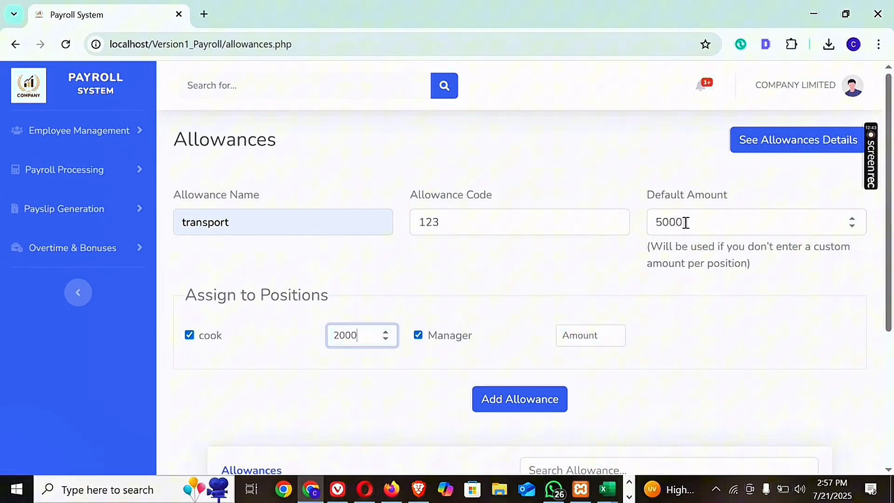
{"action": "left_click_drag", "start_coordinate": [685, 221], "coordinate": [657, 226]}
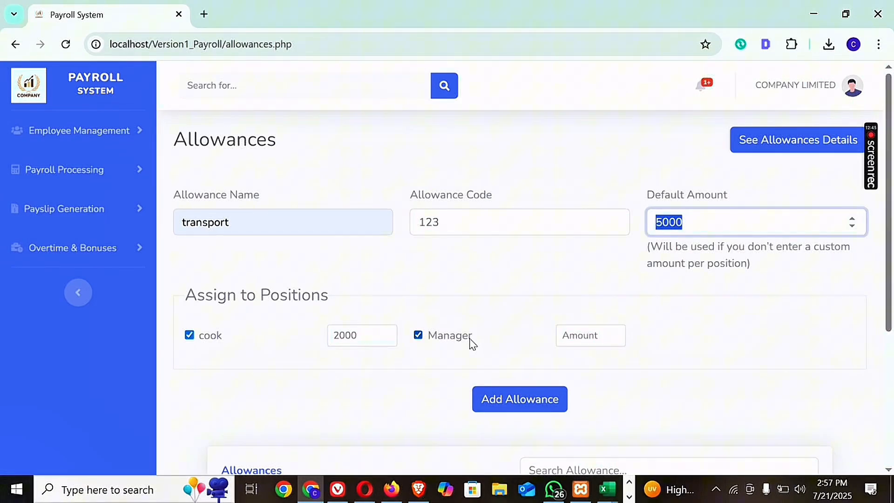
{"action": "left_click", "coordinate": [597, 334]}
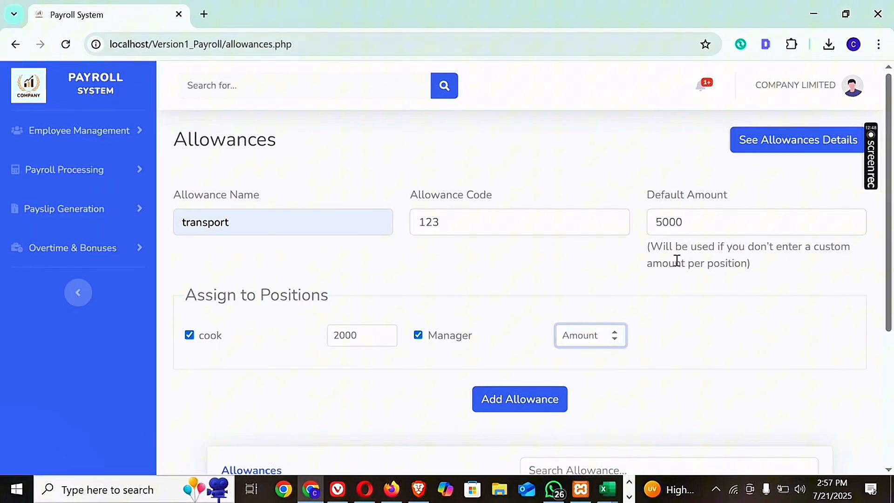
{"action": "left_click_drag", "start_coordinate": [694, 223], "coordinate": [651, 224]}
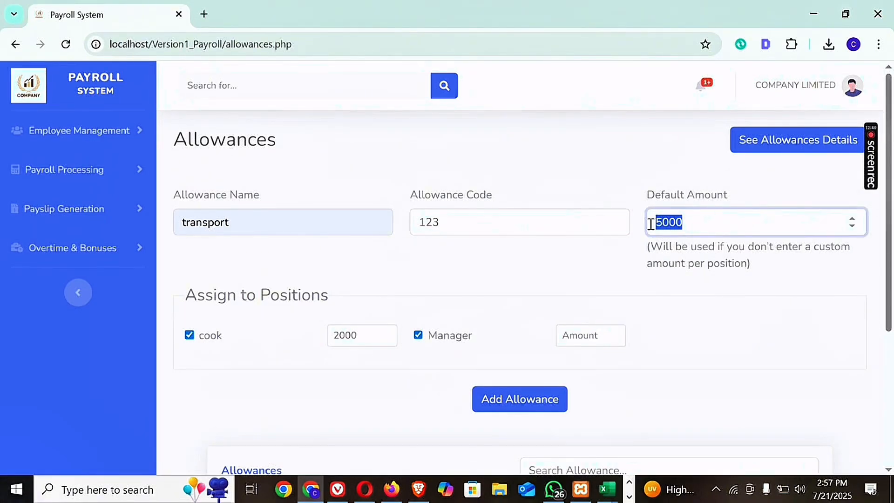
{"action": "left_click", "coordinate": [580, 338]}
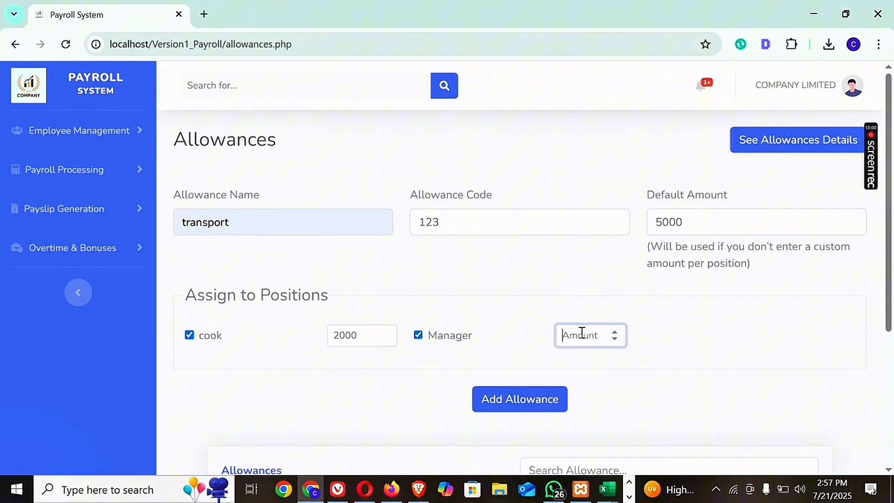
{"action": "type", "text": "5000"}
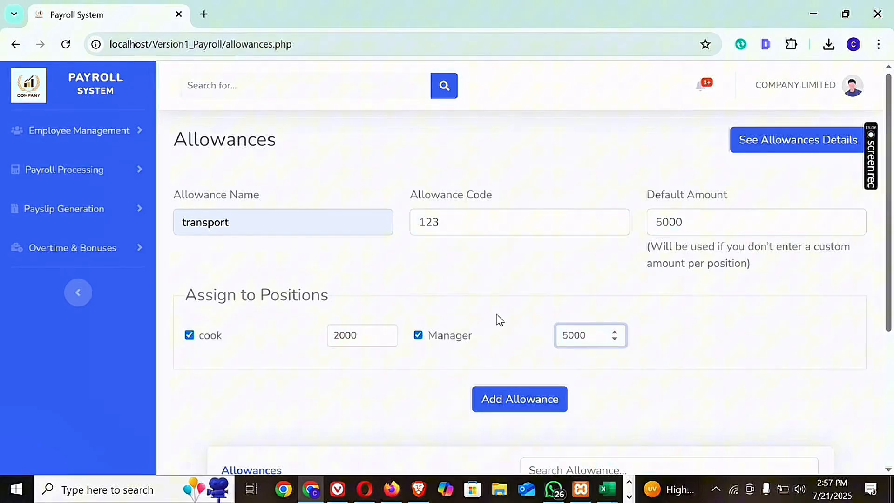
Add the transport allowance with its position assignments and acknowledge the save.
{"action": "left_click", "coordinate": [685, 216]}
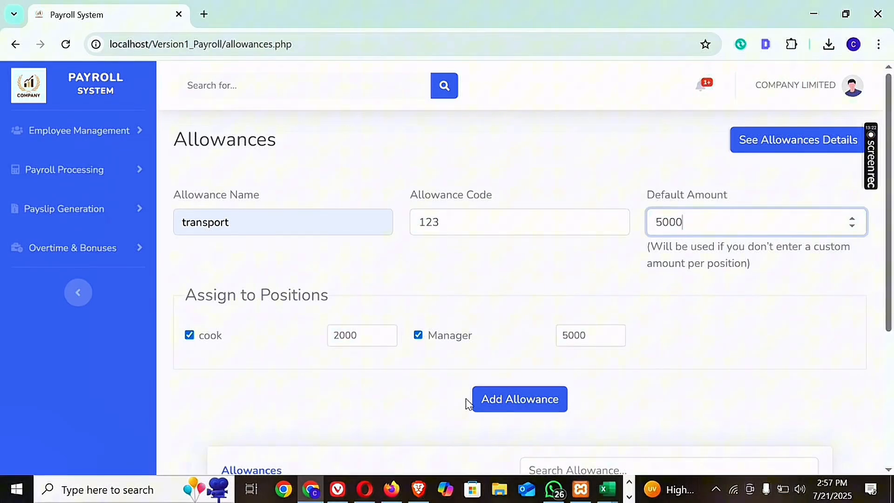
{"action": "left_click", "coordinate": [517, 402]}
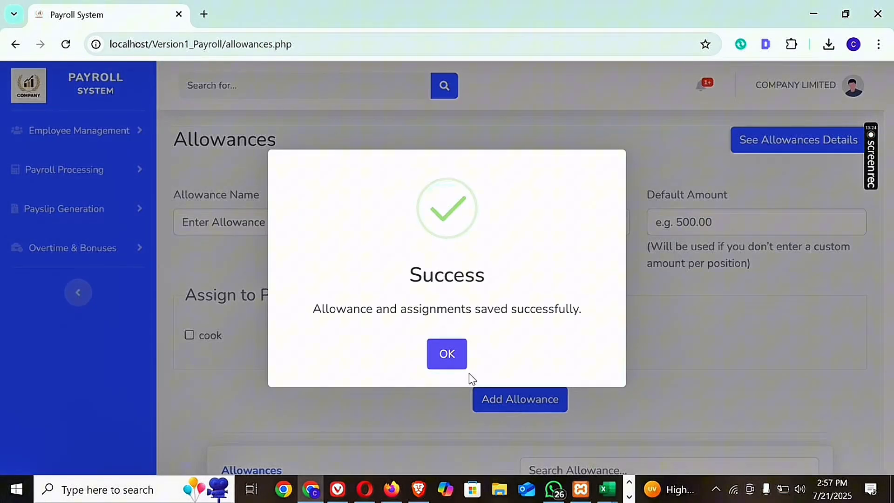
{"action": "left_click", "coordinate": [448, 356]}
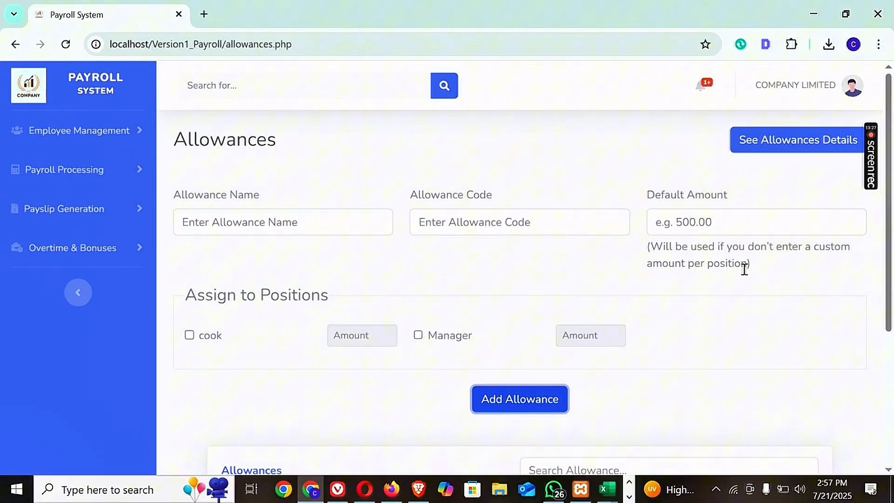
Refresh the Allowances page and check the cook and Manager amounts listed for the transport allowance.
{"action": "scroll", "coordinate": [890, 252], "scroll_direction": "down", "scroll_amount": 2}
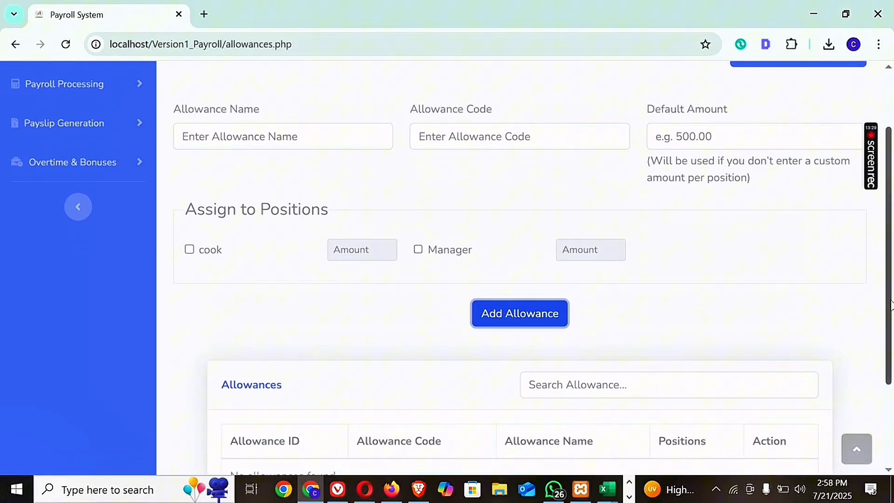
{"action": "left_click", "coordinate": [66, 45]}
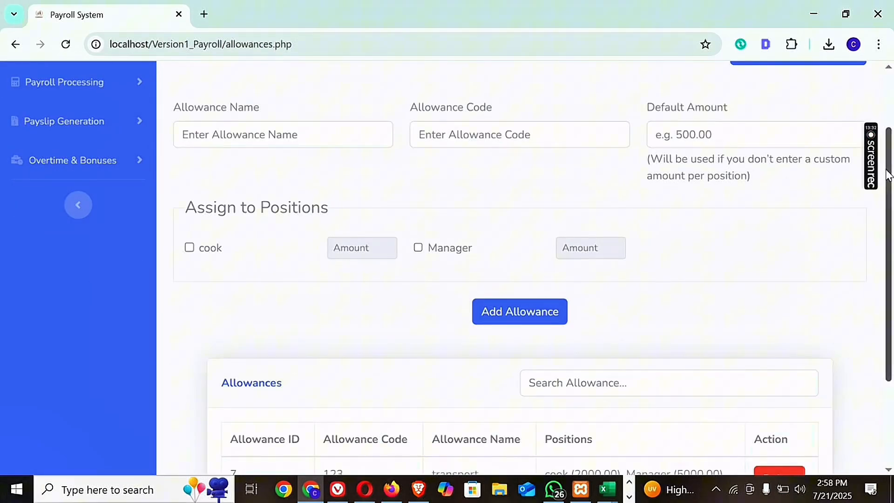
{"action": "scroll", "coordinate": [891, 241], "scroll_direction": "down", "scroll_amount": 2}
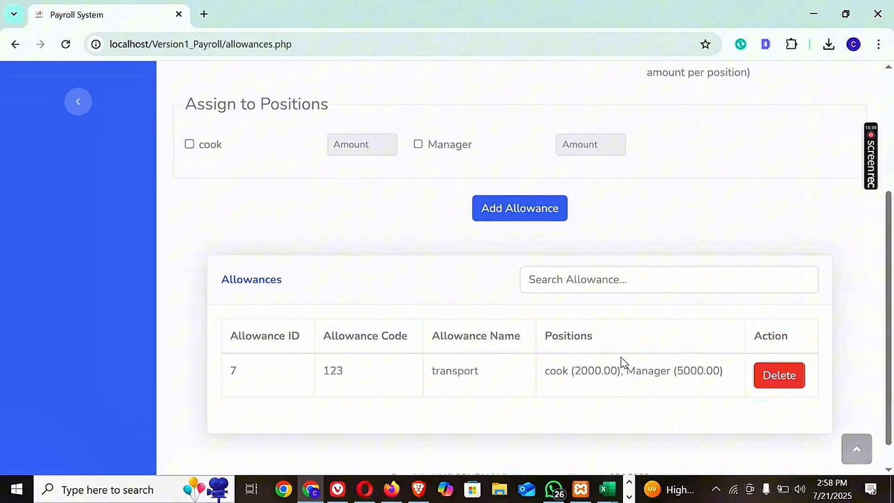
{"action": "left_click_drag", "start_coordinate": [621, 371], "coordinate": [574, 371]}
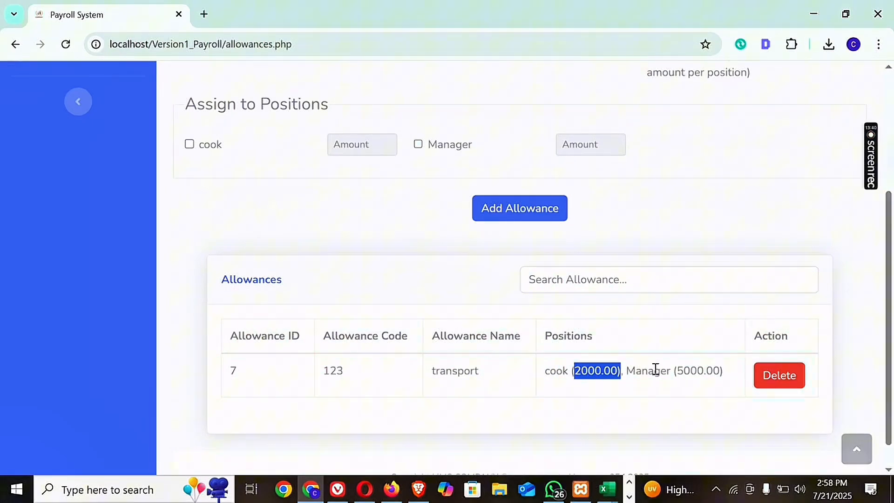
{"action": "left_click_drag", "start_coordinate": [713, 371], "coordinate": [689, 377]}
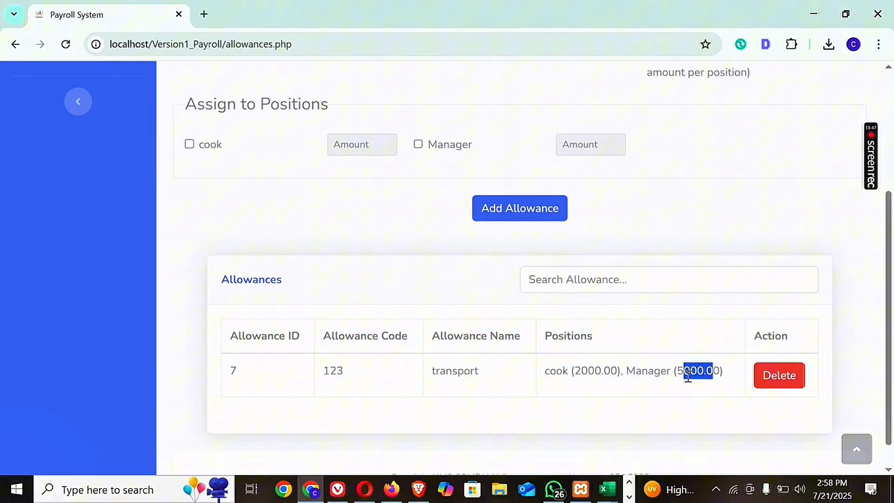
Start deleting the transport allowance and cancel the deletion.
{"action": "left_click", "coordinate": [780, 378]}
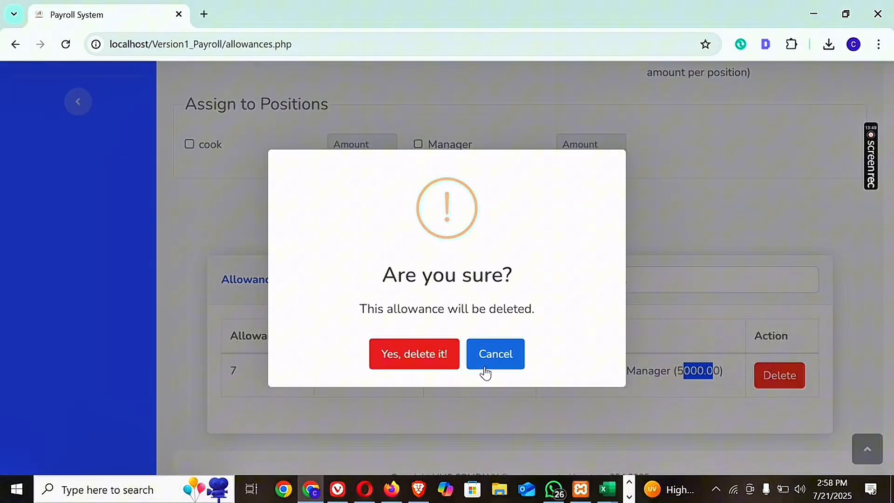
{"action": "left_click", "coordinate": [499, 366]}
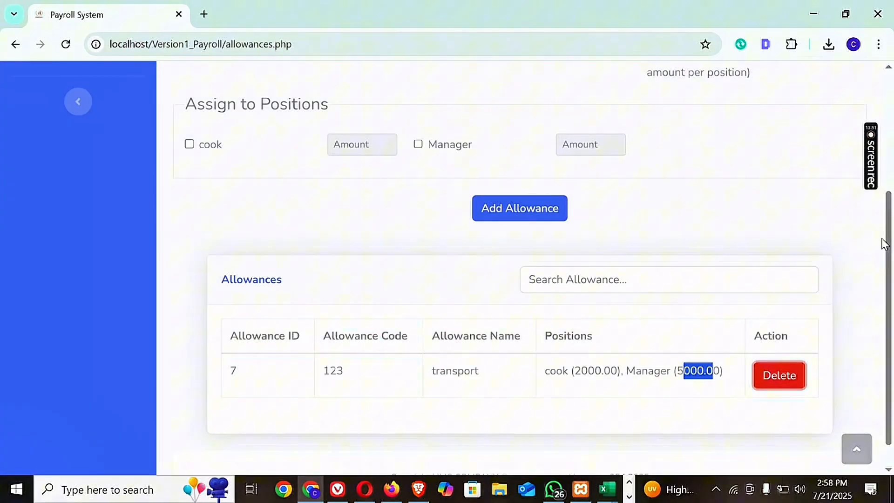
Add a recurrent deduction named welfare with an amount of 500 and refresh the deductions list.
{"action": "left_click_drag", "start_coordinate": [889, 240], "coordinate": [889, 119]}
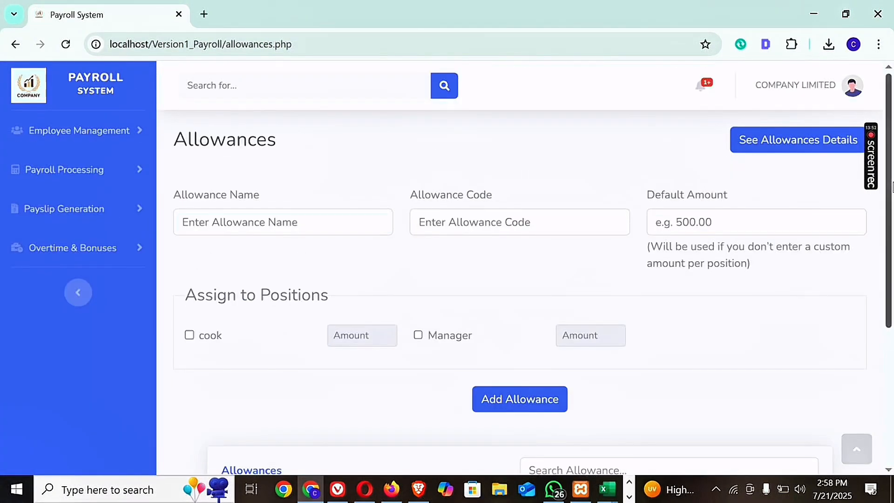
{"action": "left_click", "coordinate": [110, 172]}
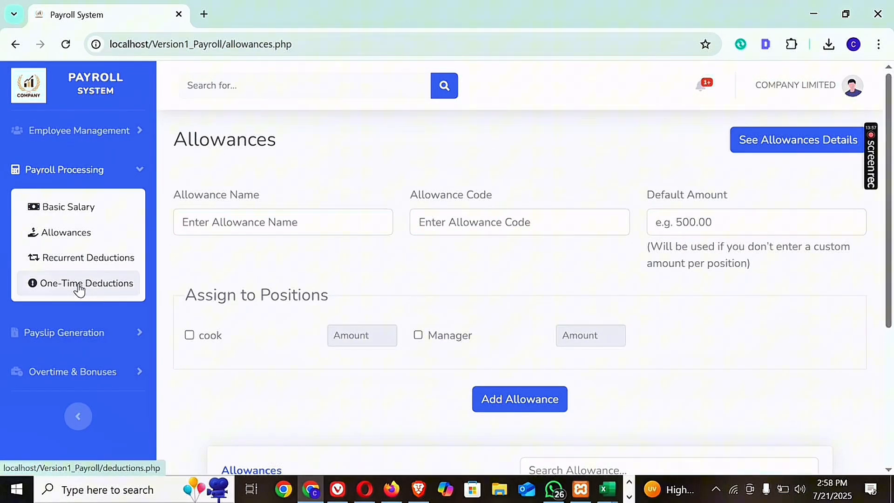
{"action": "left_click", "coordinate": [85, 258]}
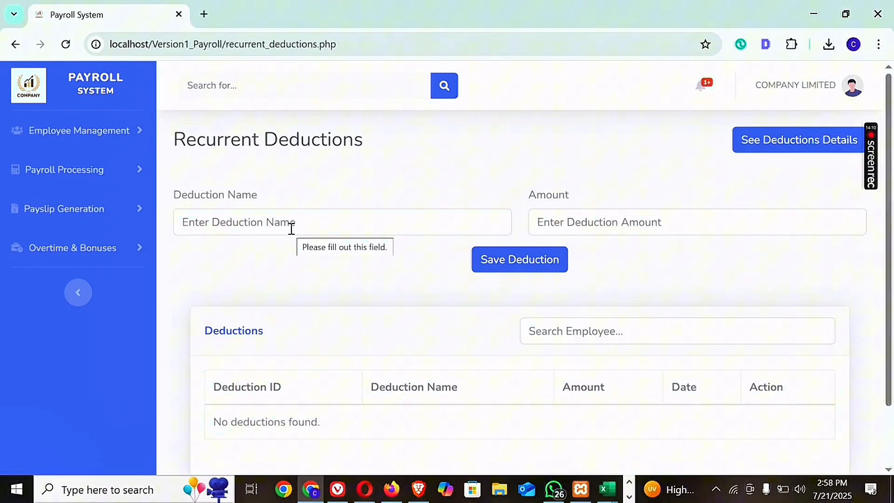
{"action": "left_click", "coordinate": [279, 227]}
{"action": "type", "text": "welfare"}
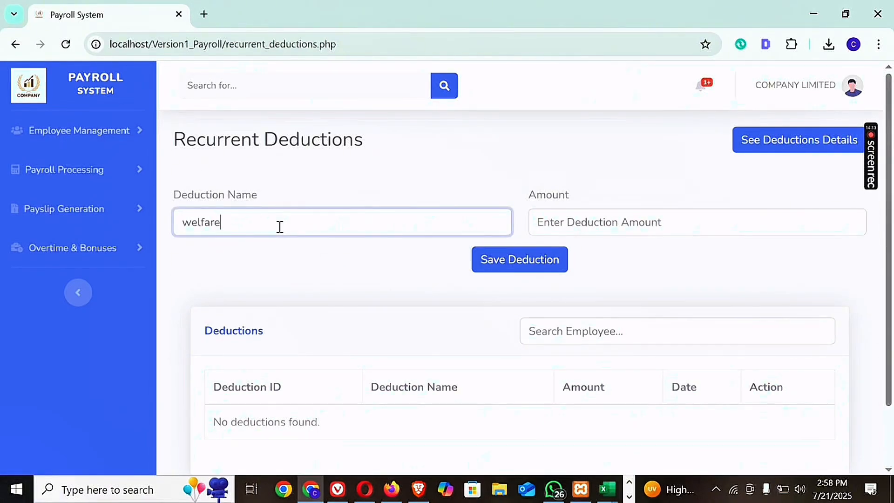
{"action": "left_click", "coordinate": [560, 219]}
{"action": "type", "text": "5"}
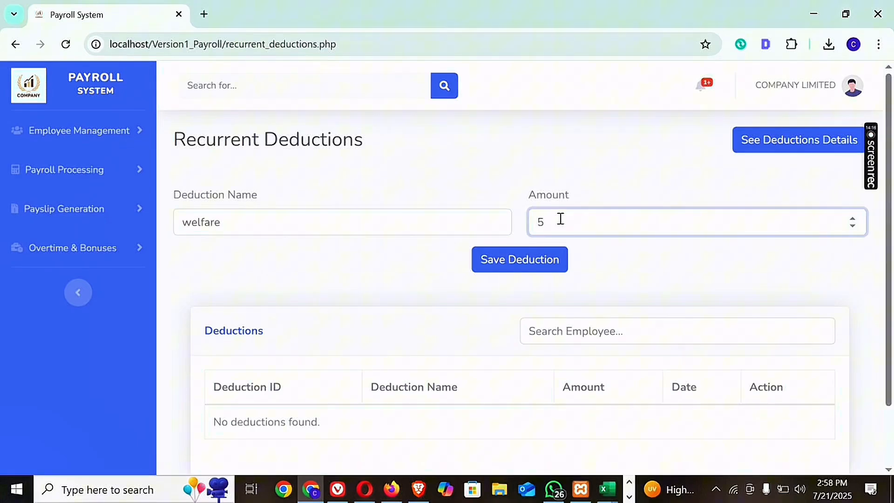
{"action": "type", "text": "00"}
{"action": "left_click", "coordinate": [501, 265]}
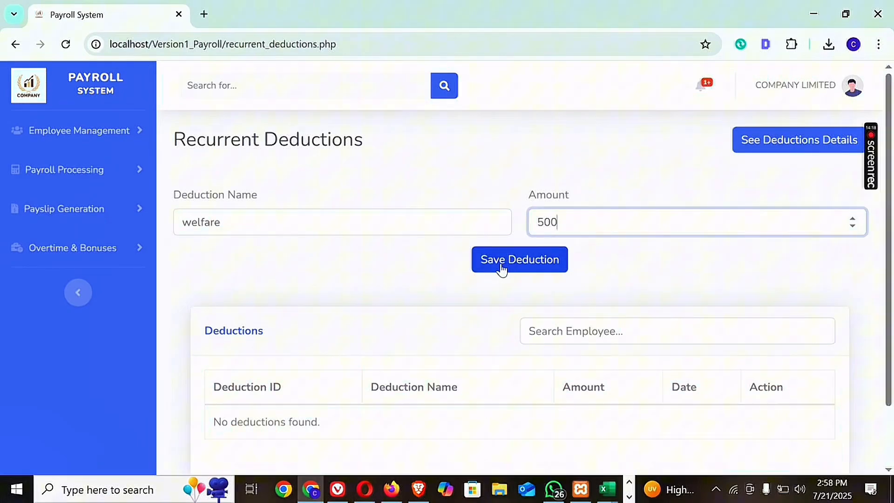
{"action": "left_click", "coordinate": [65, 44]}
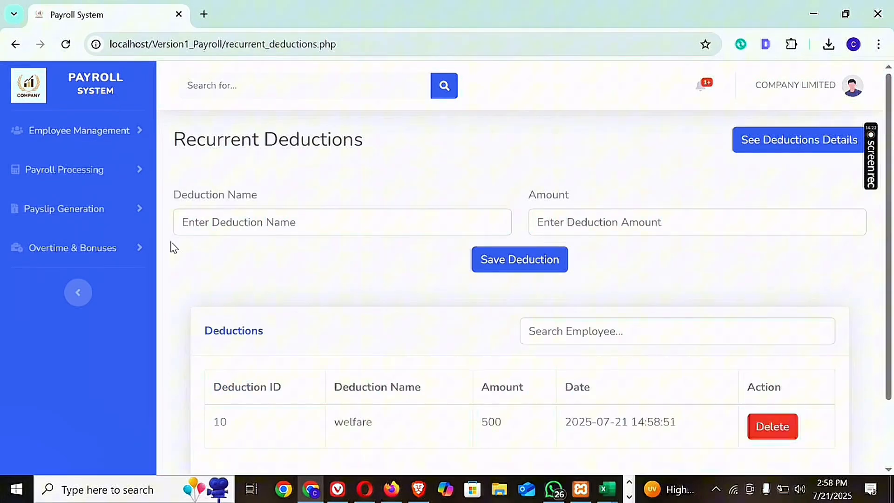
Open the One-Time Deductions page and review the available deduction reasons without choosing one.
{"action": "left_click", "coordinate": [125, 183]}
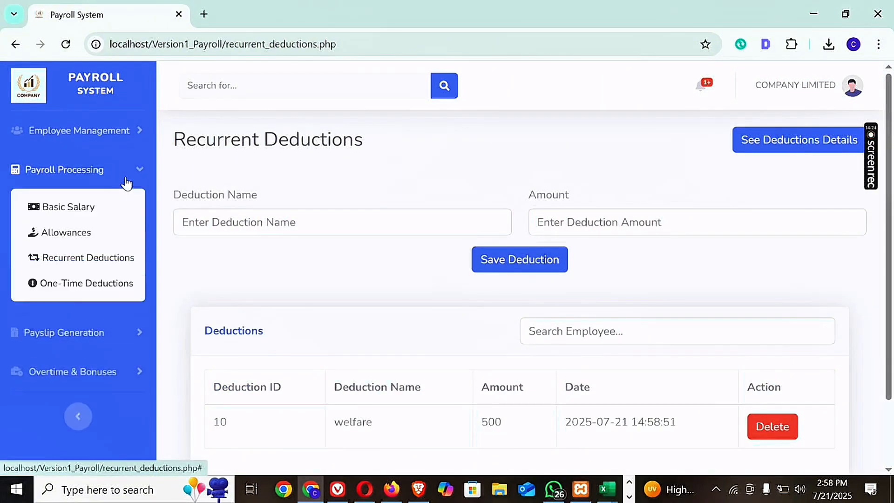
{"action": "left_click", "coordinate": [111, 283]}
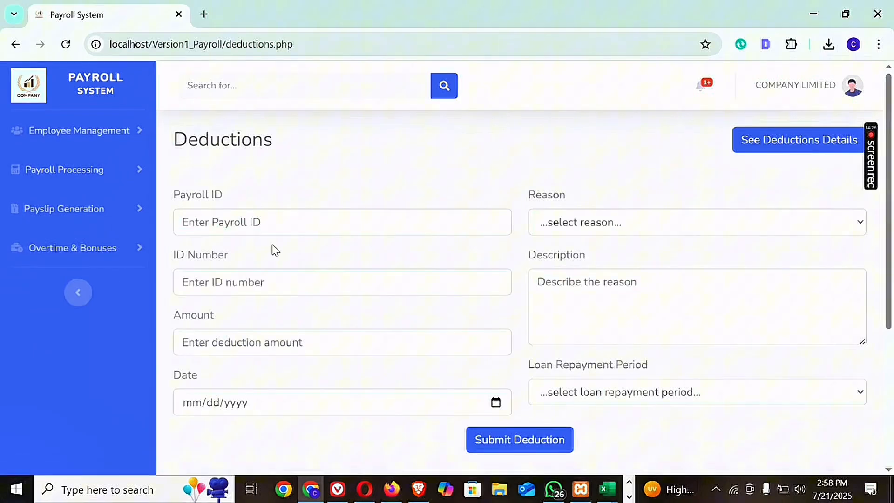
{"action": "left_click", "coordinate": [577, 223]}
{"action": "left_click", "coordinate": [578, 222]}
{"action": "left_click", "coordinate": [578, 222]}
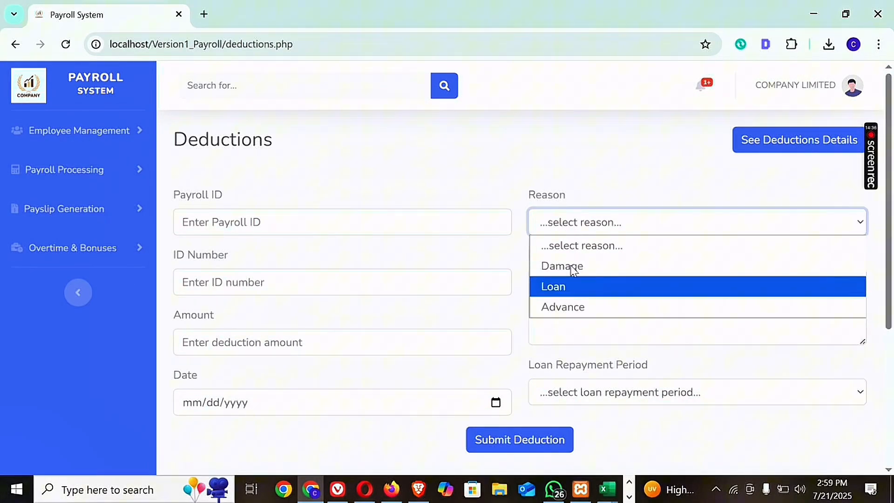
{"action": "left_click", "coordinate": [562, 225]}
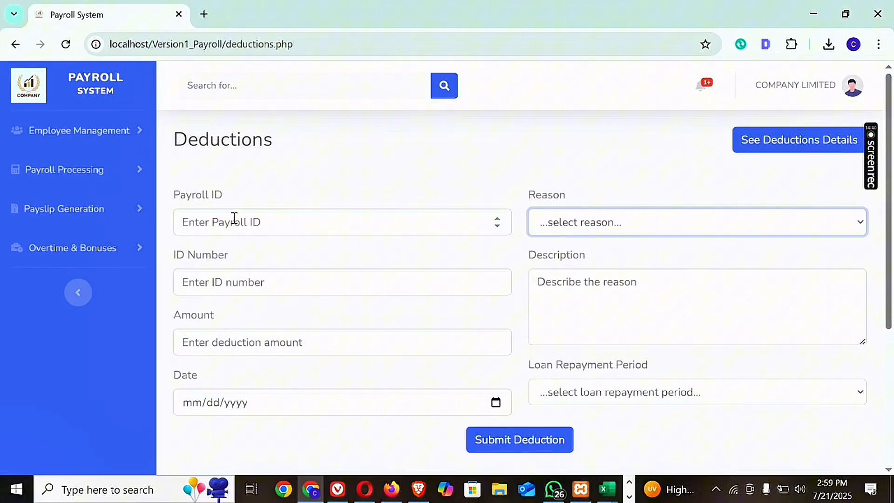
Enter the employee's payroll ID and paste the ID number into the one-time deduction form.
{"action": "left_click", "coordinate": [209, 229]}
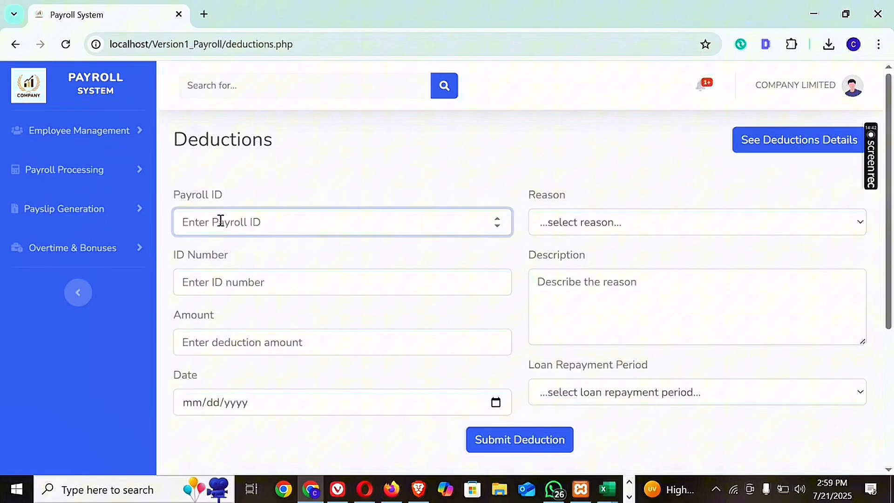
{"action": "left_click", "coordinate": [214, 283]}
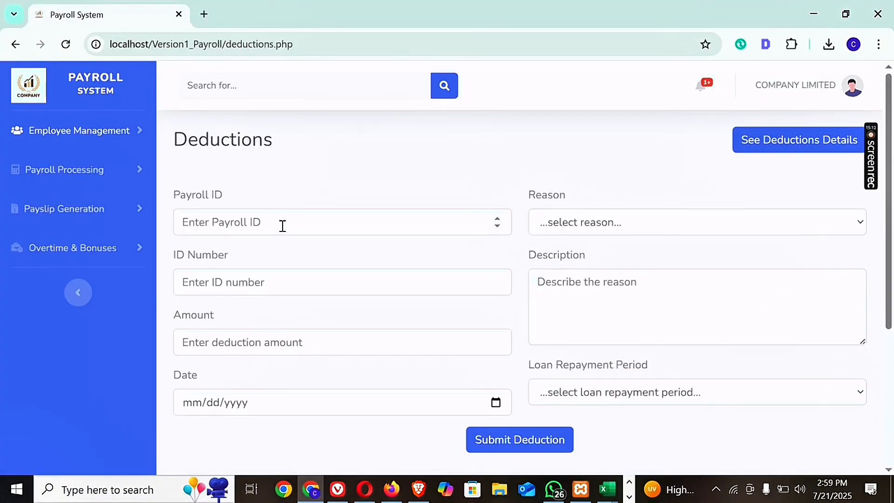
{"action": "left_click", "coordinate": [282, 225]}
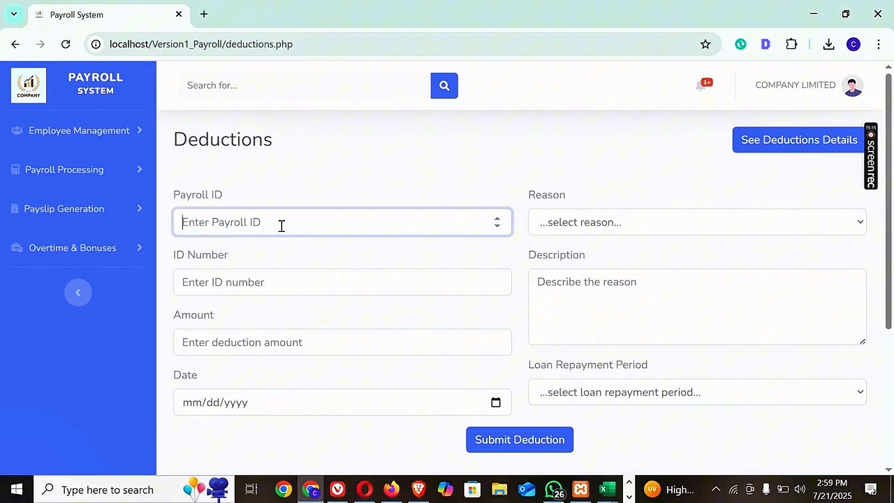
{"action": "type", "text": "70"}
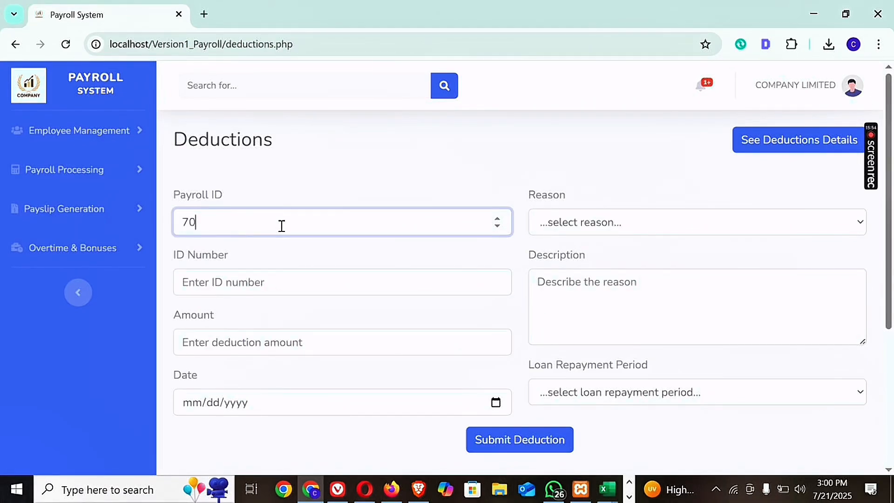
{"action": "left_click", "coordinate": [238, 283]}
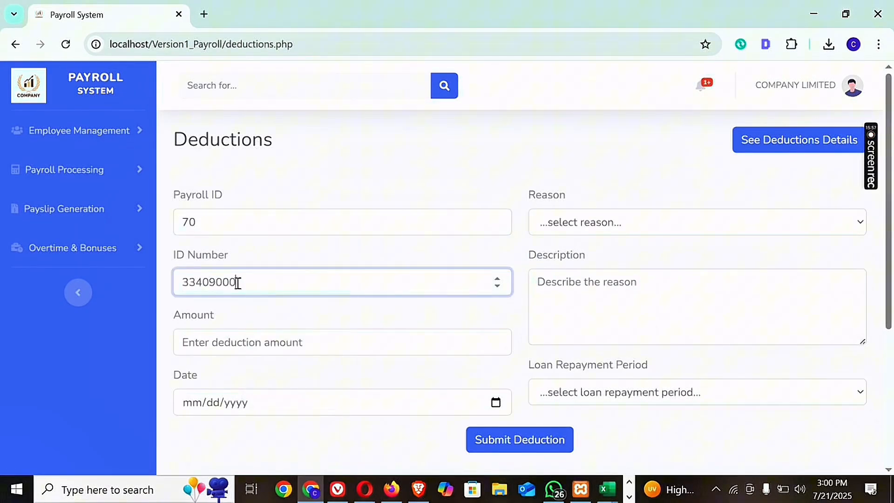
Set the one-time deduction amount to 15000.
{"action": "left_click", "coordinate": [237, 343]}
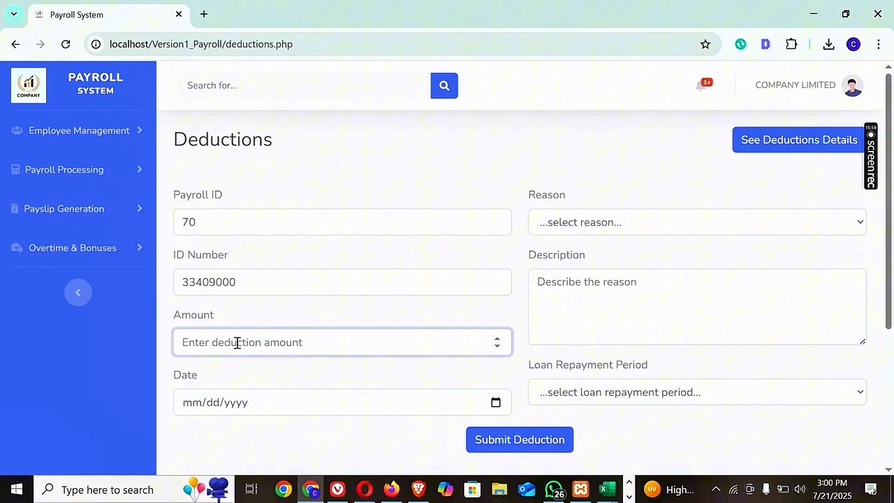
{"action": "type", "text": "1000"}
{"action": "key", "text": "BackSpace"}
{"action": "key", "text": "BackSpace"}
{"action": "key", "text": "BackSpace"}
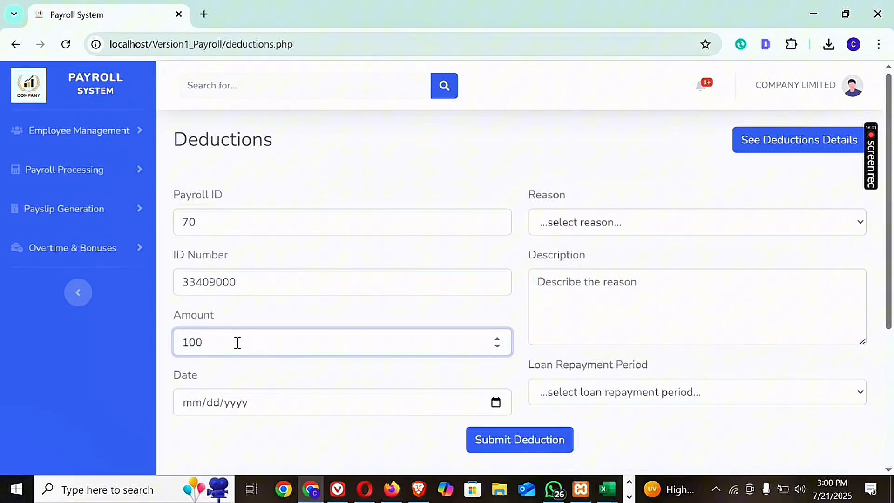
{"action": "type", "text": "5000"}
{"action": "key", "text": "Left"}
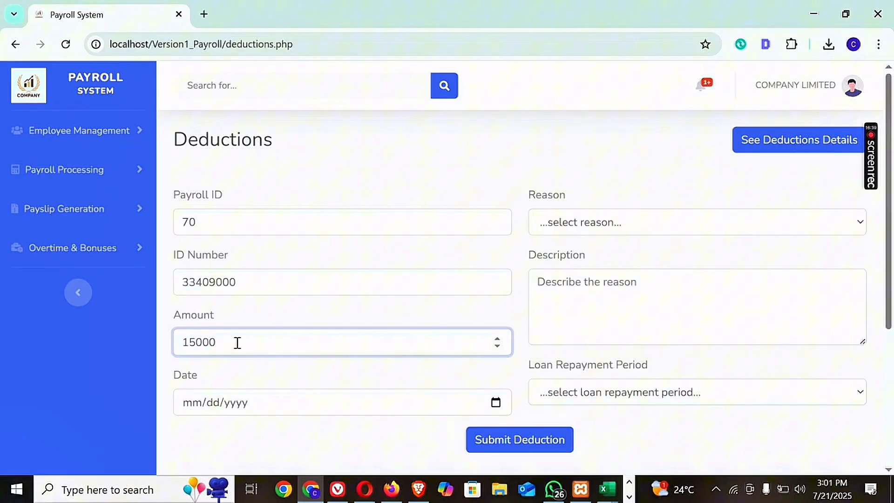
Set the one-time deduction's date to 07/21/2025 and its reason to Loan.
{"action": "left_click", "coordinate": [496, 403]}
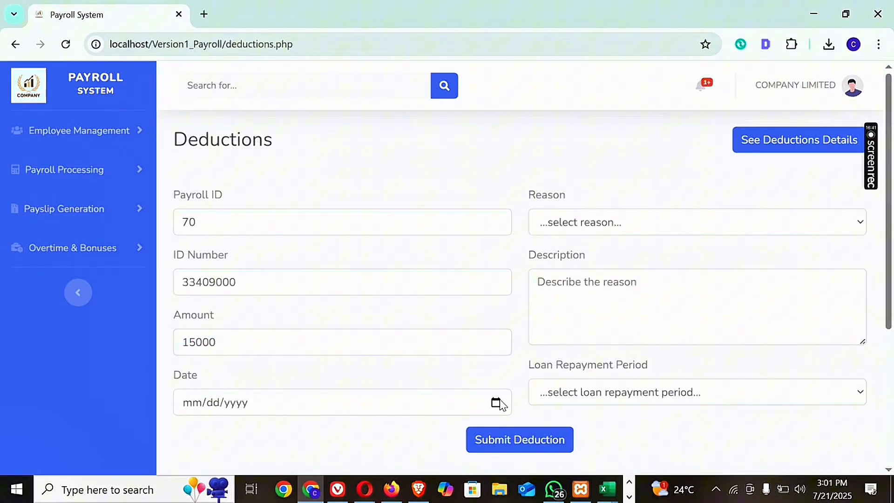
{"action": "left_click", "coordinate": [211, 314]}
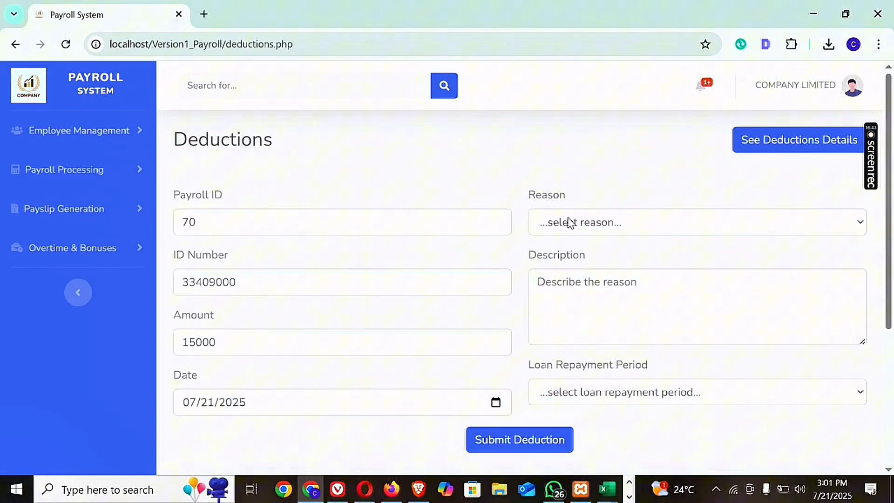
{"action": "left_click", "coordinate": [590, 222]}
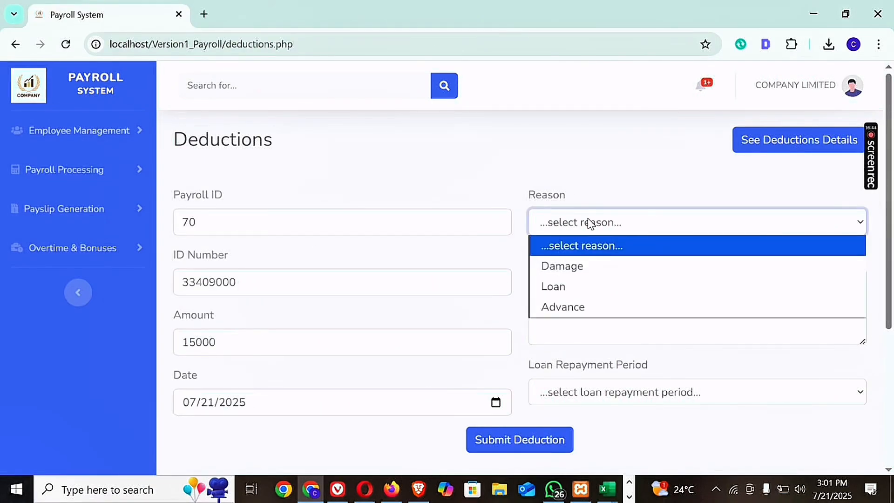
{"action": "left_click", "coordinate": [565, 286]}
Enter "..." as the loan's description and try to submit the deduction without a repayment period.
{"action": "left_click", "coordinate": [591, 293]}
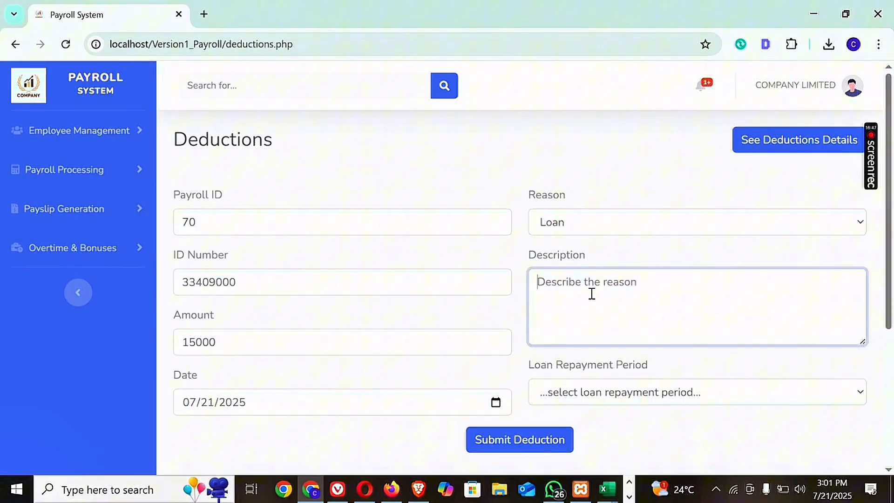
{"action": "left_click", "coordinate": [497, 442]}
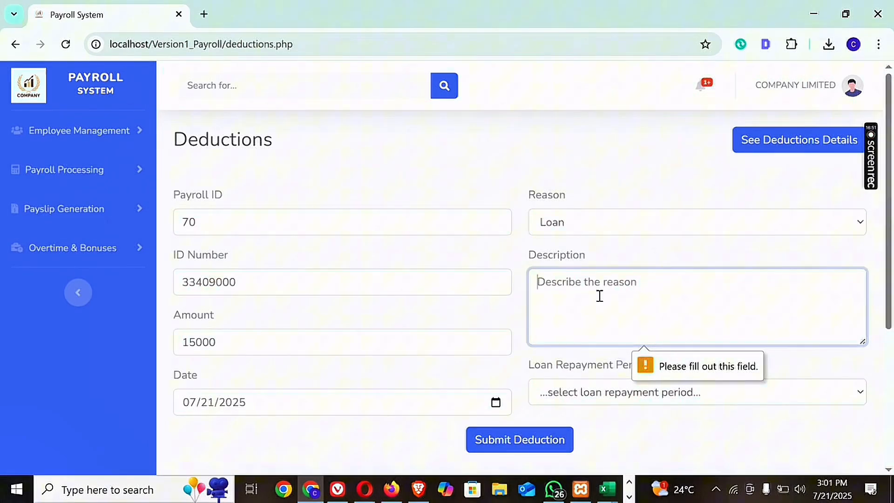
{"action": "type", "text": "..."}
{"action": "left_click", "coordinate": [502, 445]}
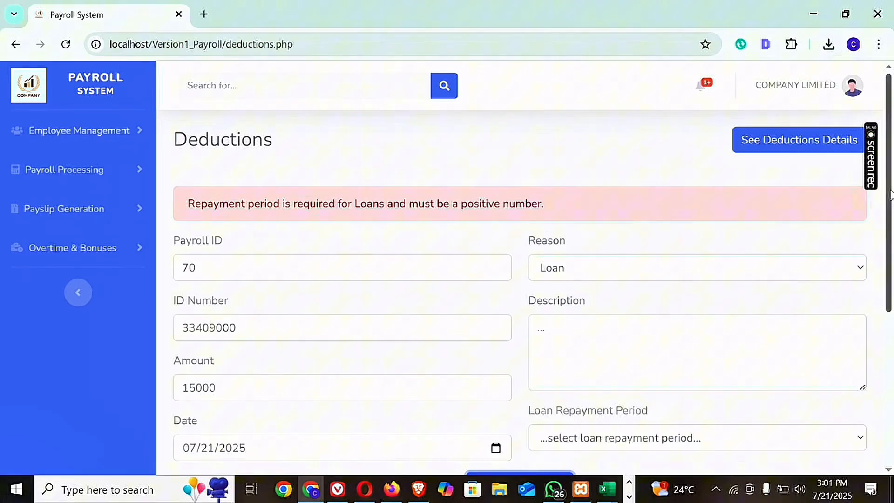
Set the loan repayment period to 3, submit the deduction and reload the form.
{"action": "scroll", "coordinate": [890, 228], "scroll_direction": "down", "scroll_amount": 1}
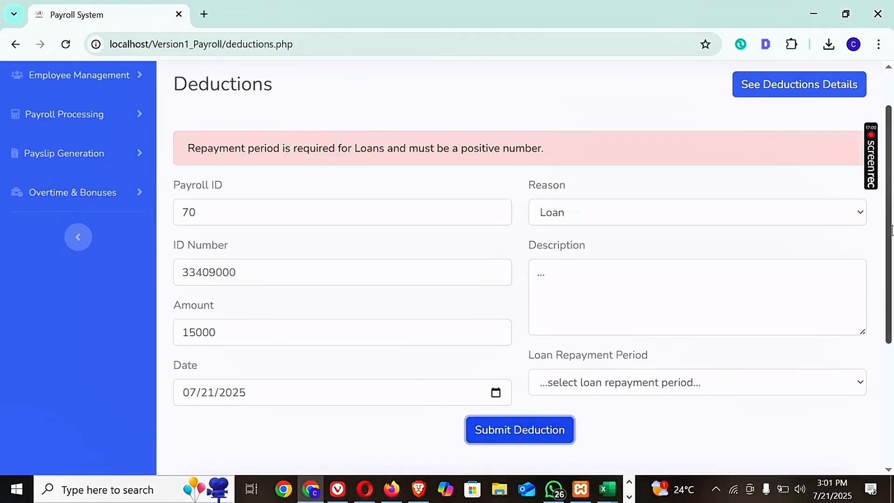
{"action": "left_click", "coordinate": [675, 384]}
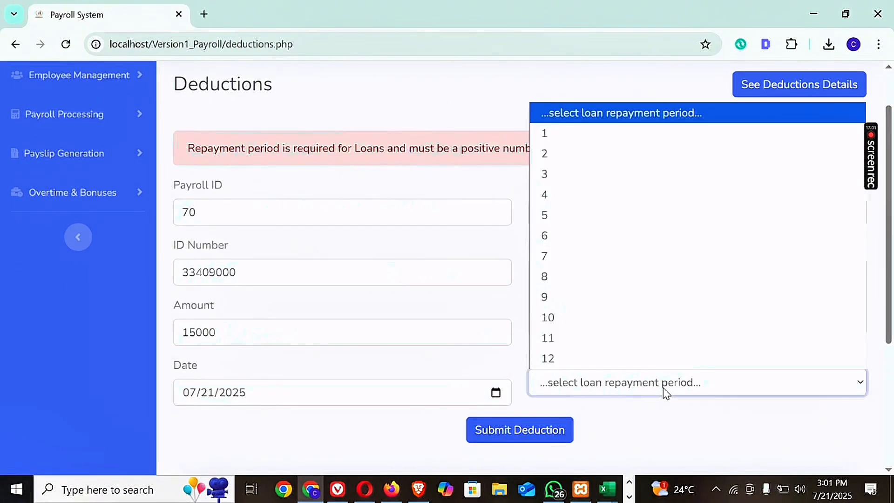
{"action": "left_click", "coordinate": [552, 174]}
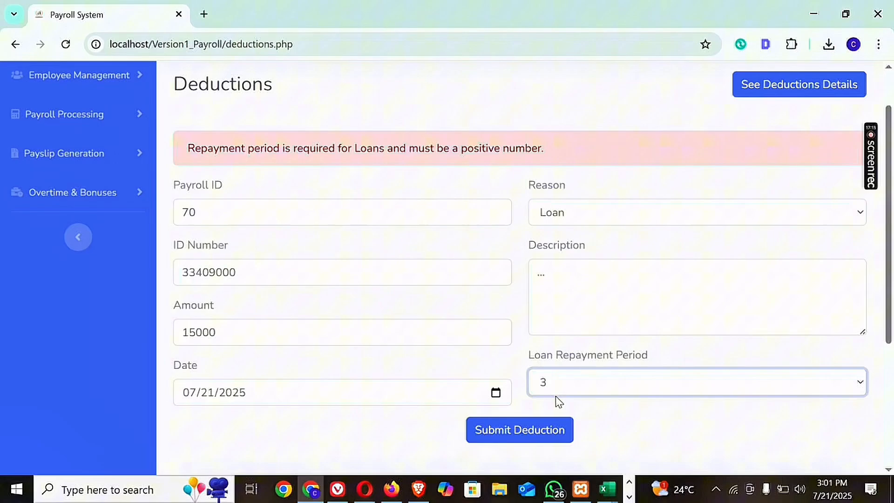
{"action": "left_click", "coordinate": [489, 431]}
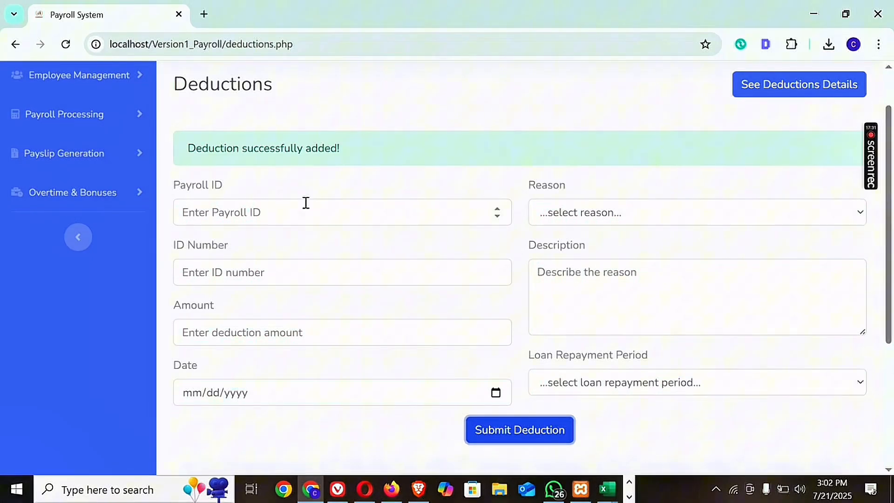
{"action": "left_click", "coordinate": [66, 46]}
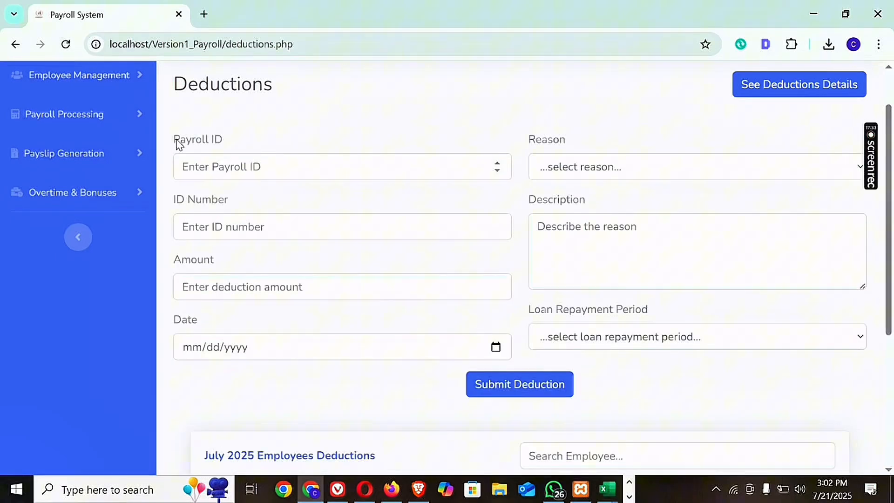
Fill in the same employee's payroll ID and ID number for a second one-time deduction.
{"action": "left_click", "coordinate": [227, 169]}
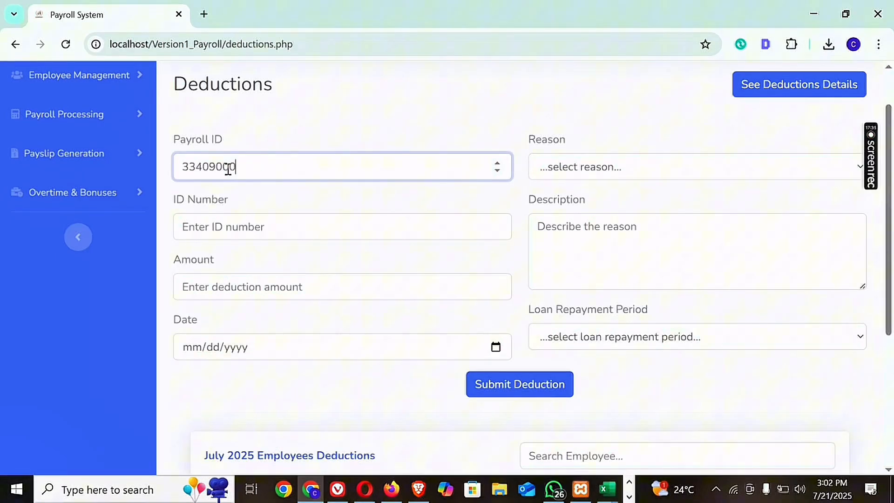
{"action": "key", "text": "ctrl+a"}
{"action": "key", "text": "ctrl+c"}
{"action": "key", "text": "BackSpace"}
{"action": "type", "text": "70"}
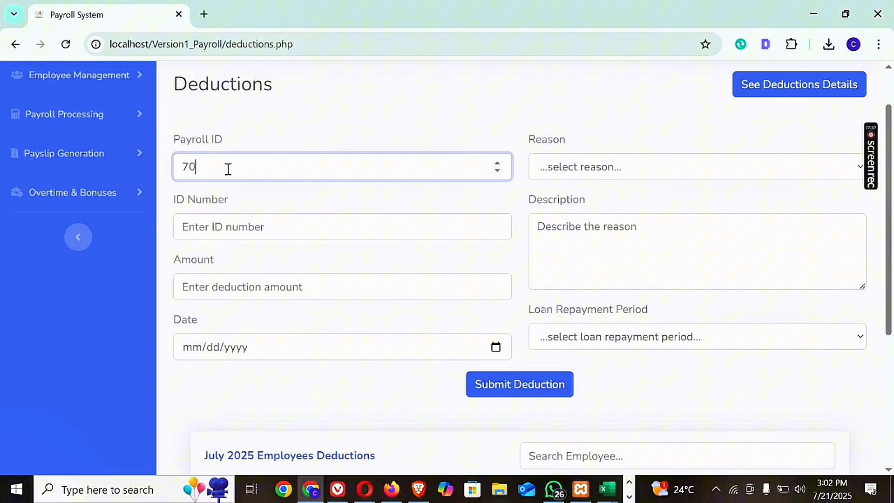
{"action": "left_click", "coordinate": [221, 219]}
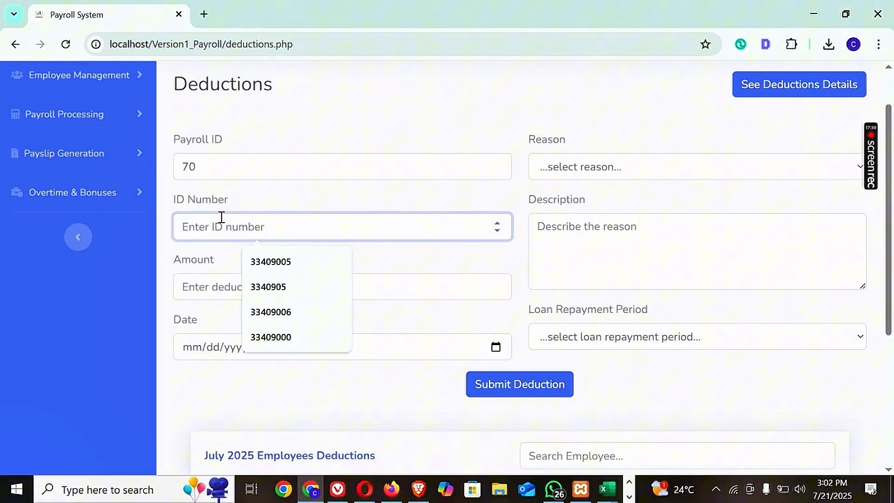
{"action": "key", "text": "ctrl+v"}
Set the second deduction's amount to 4000 and its date to 07/21/2025.
{"action": "left_click", "coordinate": [223, 292]}
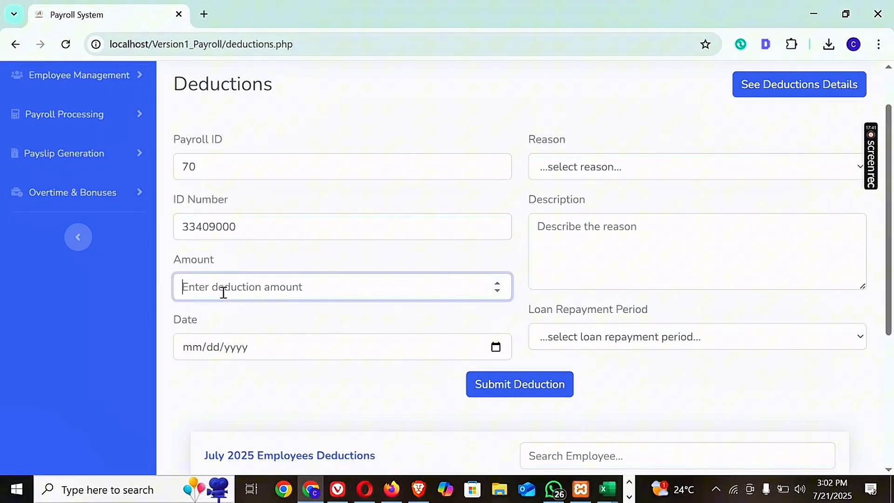
{"action": "type", "text": "4000"}
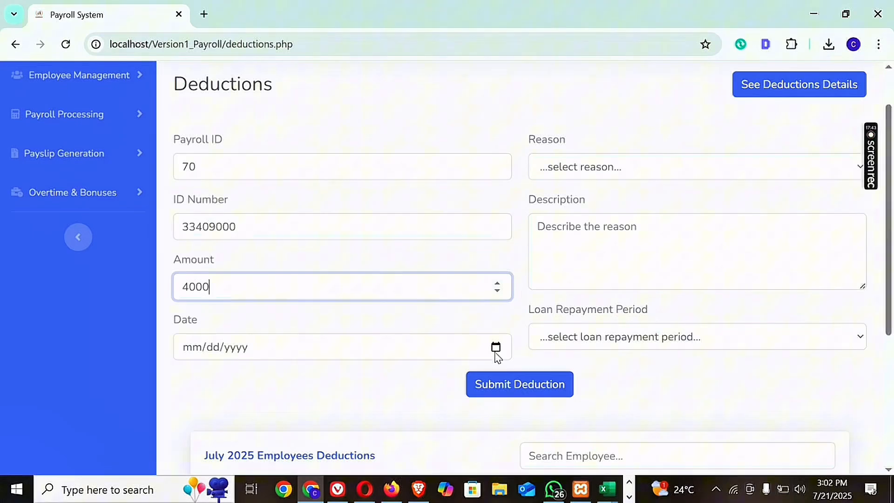
{"action": "left_click", "coordinate": [496, 352]}
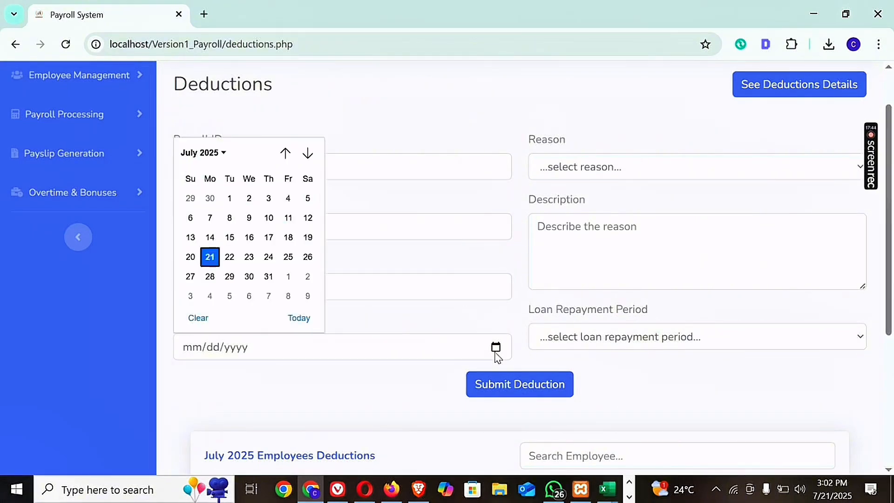
{"action": "left_click", "coordinate": [211, 259]}
Choose Advance as the reason, describe it as "...", and try to submit the deduction without a repayment period.
{"action": "left_click", "coordinate": [569, 168]}
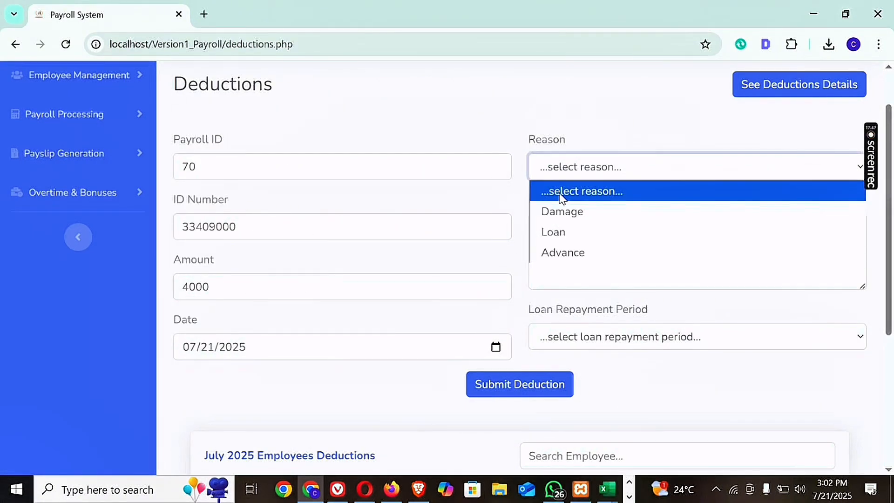
{"action": "left_click", "coordinate": [556, 250]}
{"action": "left_click", "coordinate": [593, 247]}
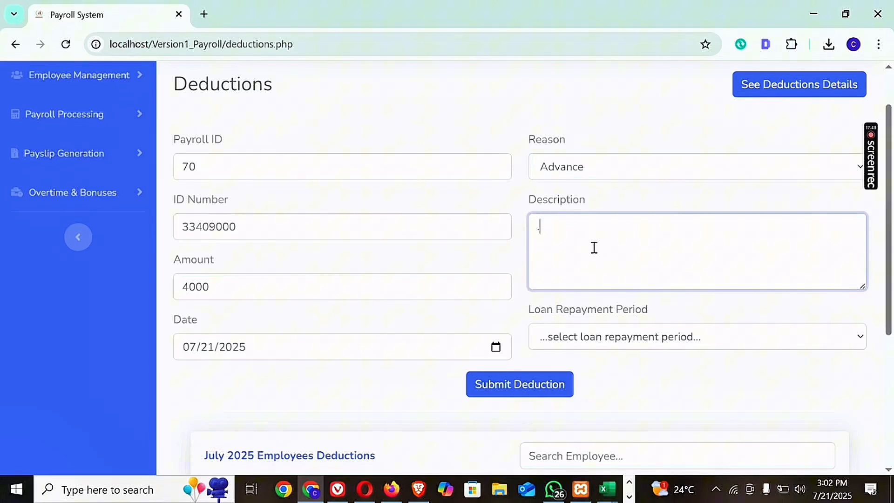
{"action": "type", "text": "..."}
{"action": "left_click", "coordinate": [621, 340]}
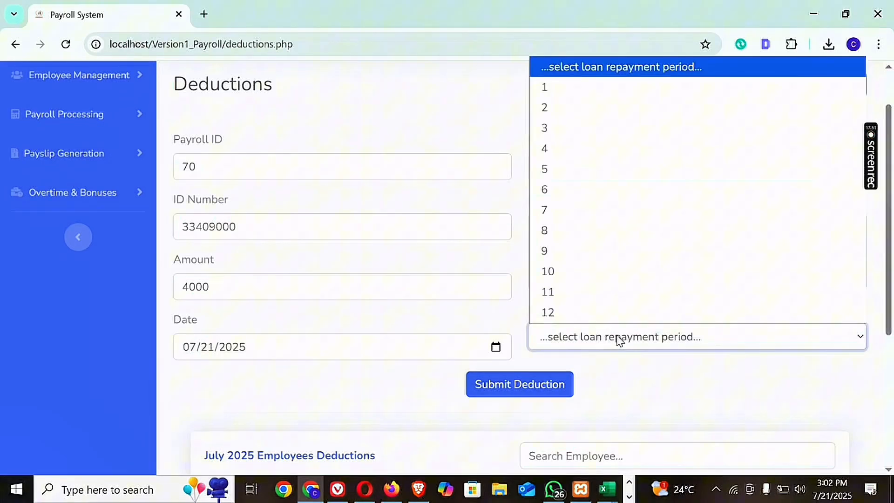
{"action": "left_click", "coordinate": [577, 366]}
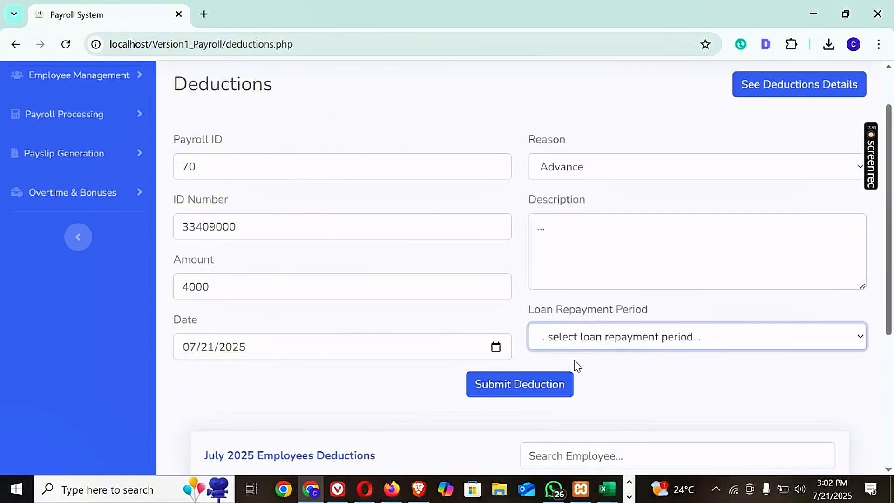
{"action": "left_click", "coordinate": [492, 390]}
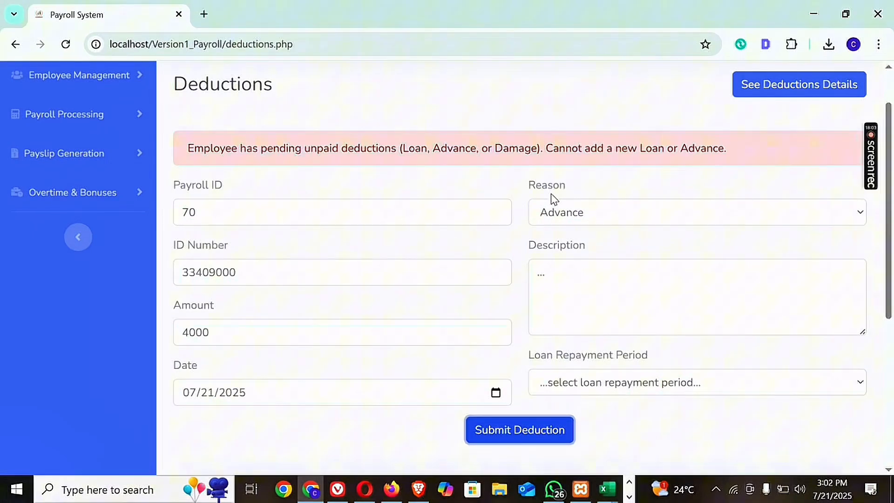
Change the deduction's reason to Damage, submit it and reload the form.
{"action": "left_click", "coordinate": [568, 214]}
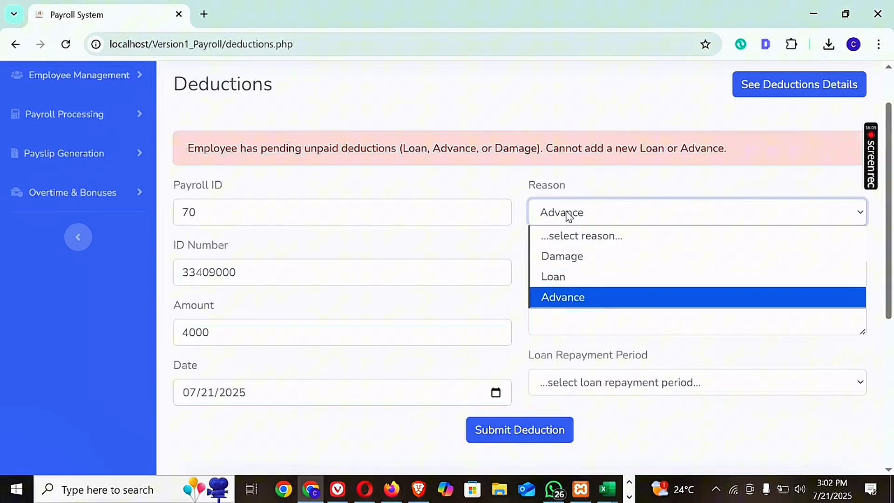
{"action": "left_click", "coordinate": [570, 260]}
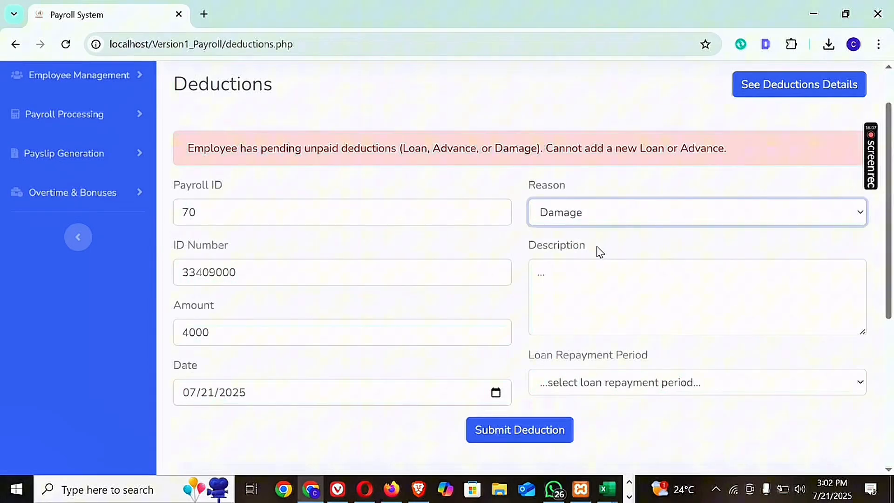
{"action": "left_click", "coordinate": [600, 279]}
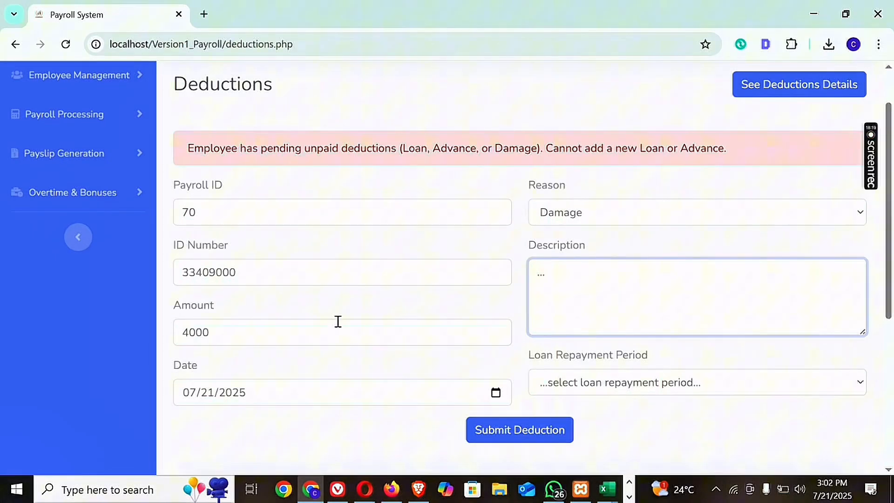
{"action": "left_click", "coordinate": [253, 333]}
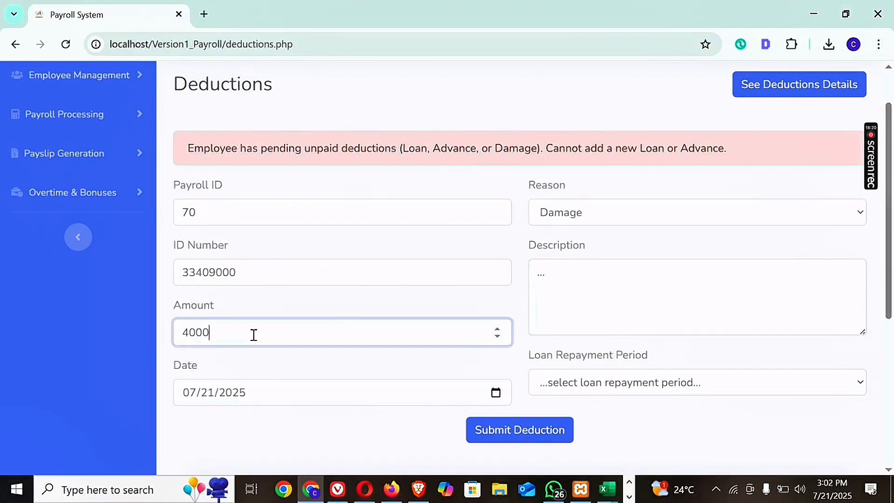
{"action": "left_click", "coordinate": [505, 430]}
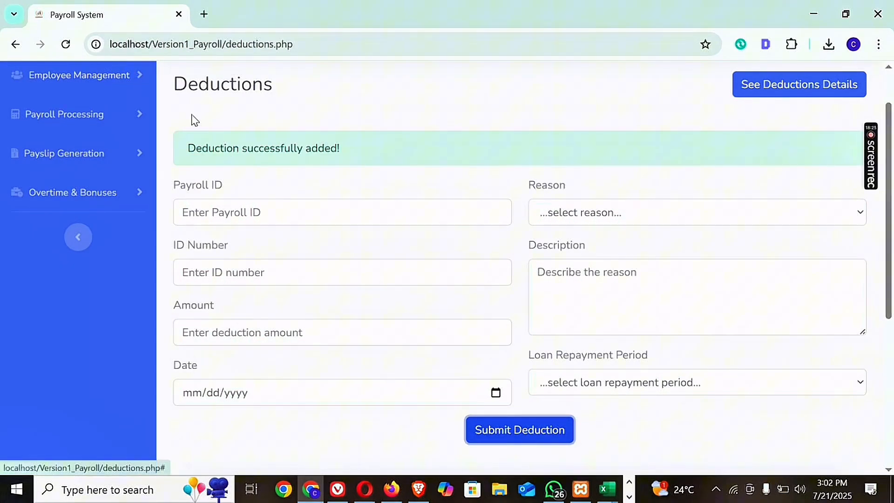
{"action": "left_click", "coordinate": [70, 48]}
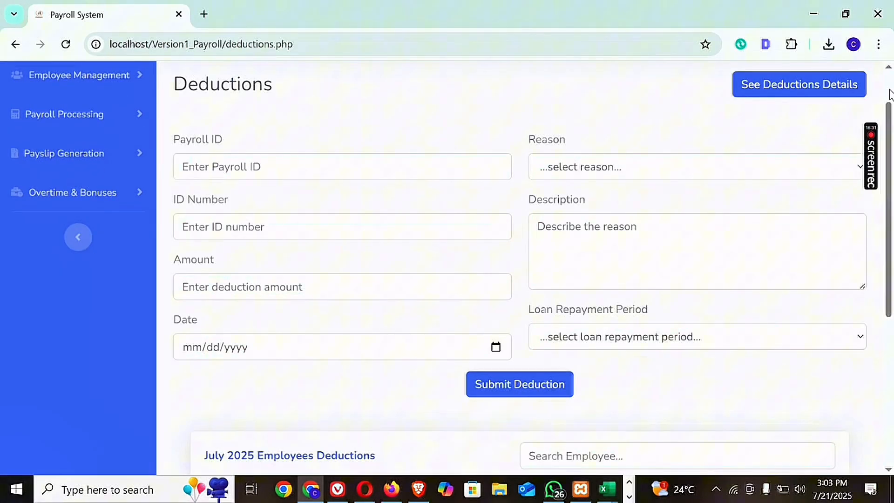
Open the Download Payslip page from the payslip generation section.
{"action": "scroll", "coordinate": [891, 105], "scroll_direction": "up", "scroll_amount": 2}
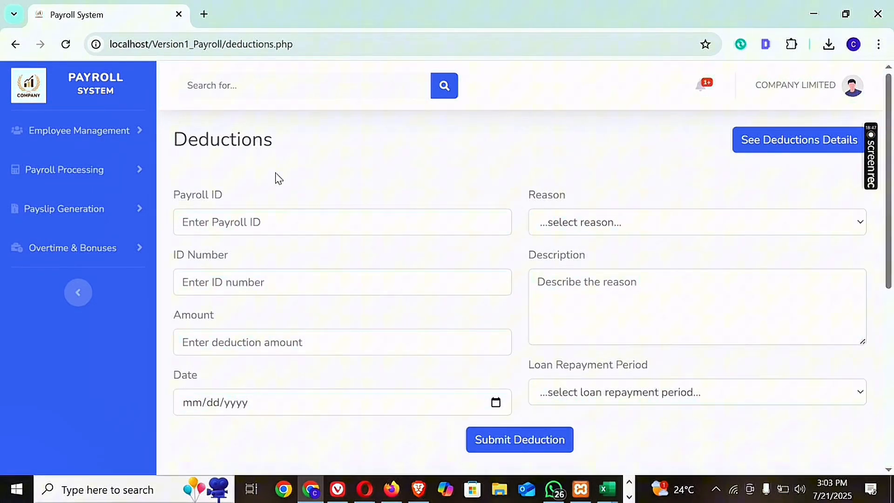
{"action": "left_click", "coordinate": [122, 177]}
{"action": "left_click", "coordinate": [121, 176]}
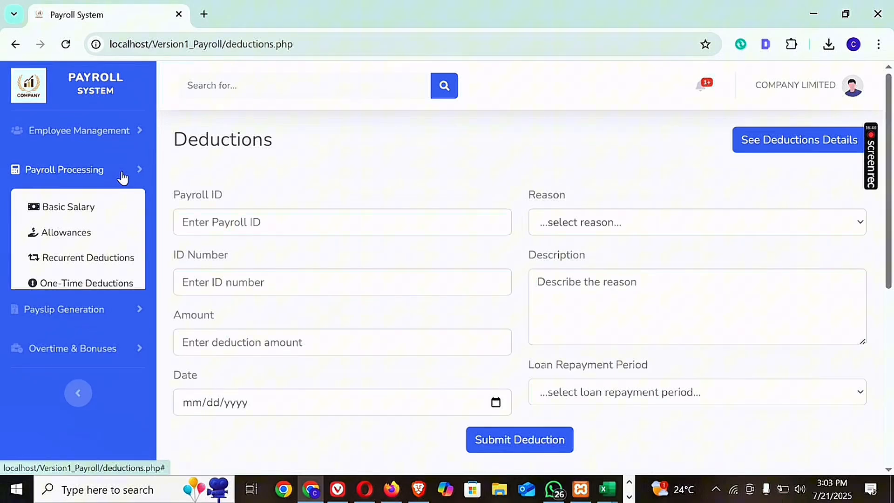
{"action": "left_click", "coordinate": [117, 208]}
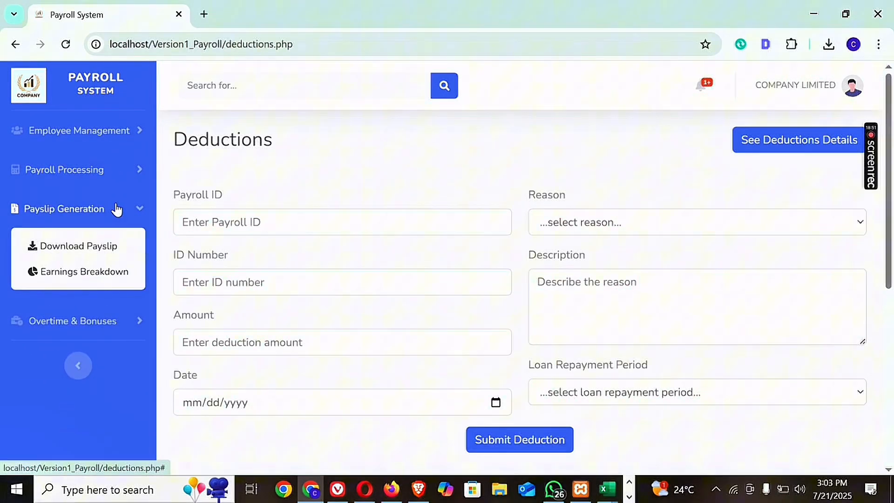
{"action": "left_click", "coordinate": [126, 208]}
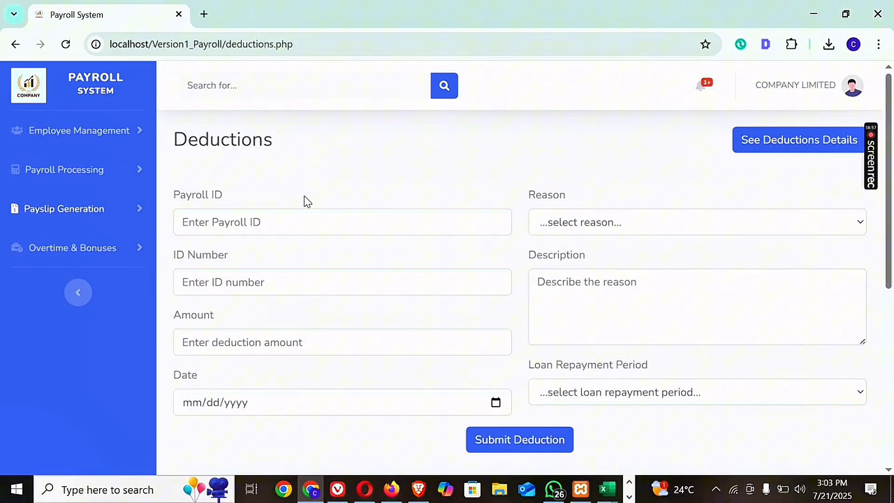
{"action": "left_click", "coordinate": [122, 208]}
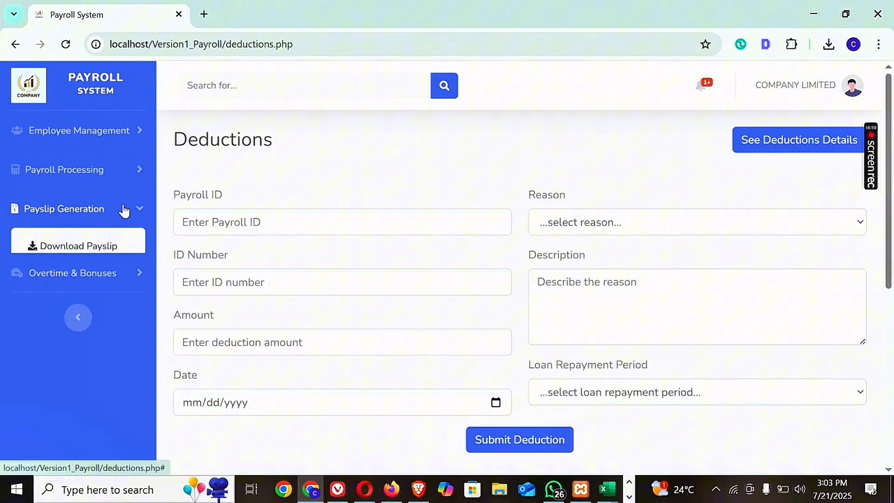
{"action": "left_click", "coordinate": [84, 251]}
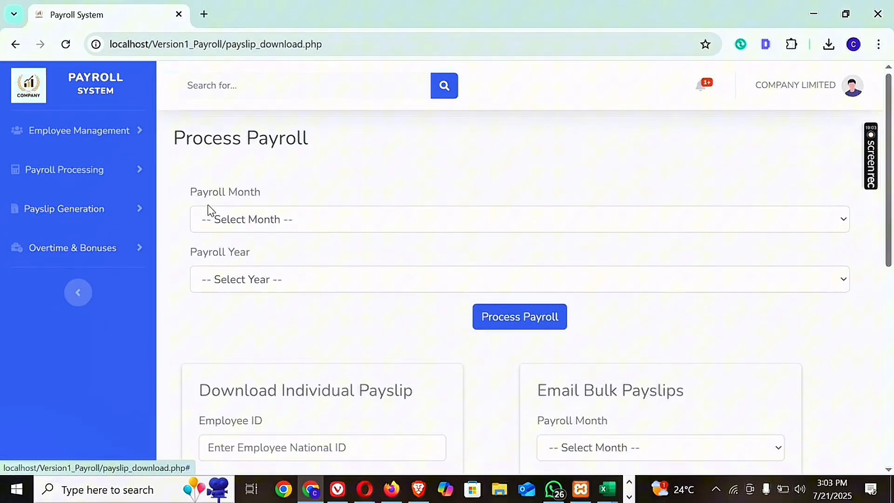
Process the payroll for July 2025.
{"action": "left_click", "coordinate": [242, 219]}
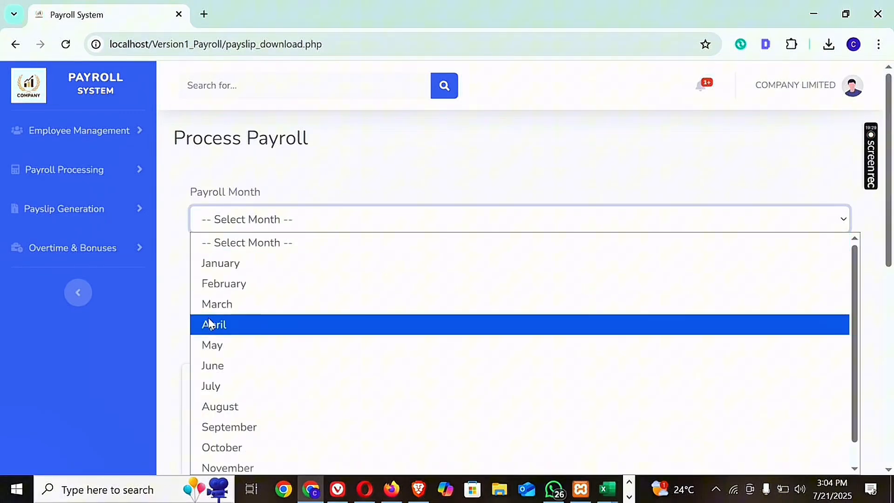
{"action": "left_click", "coordinate": [272, 229]}
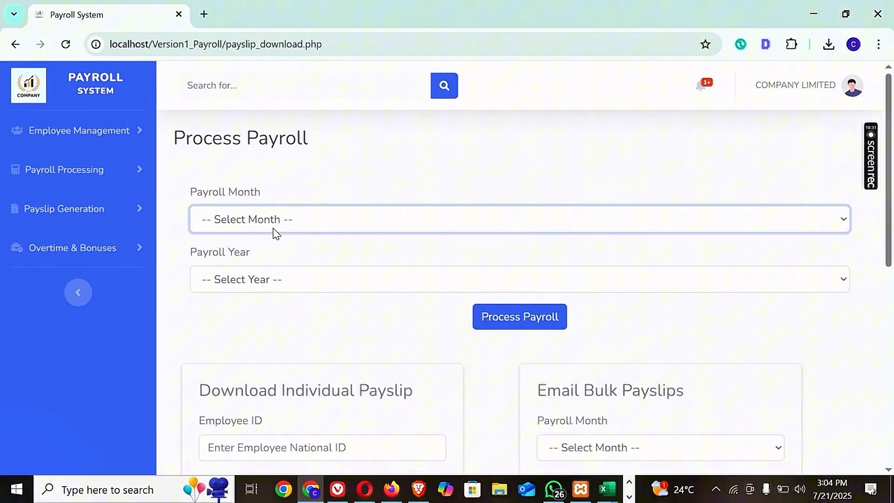
{"action": "left_click", "coordinate": [275, 232]}
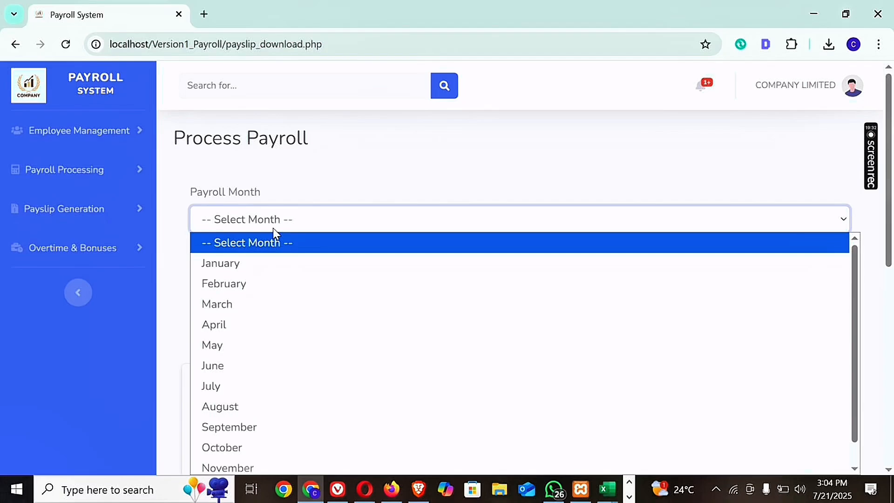
{"action": "left_click", "coordinate": [228, 389]}
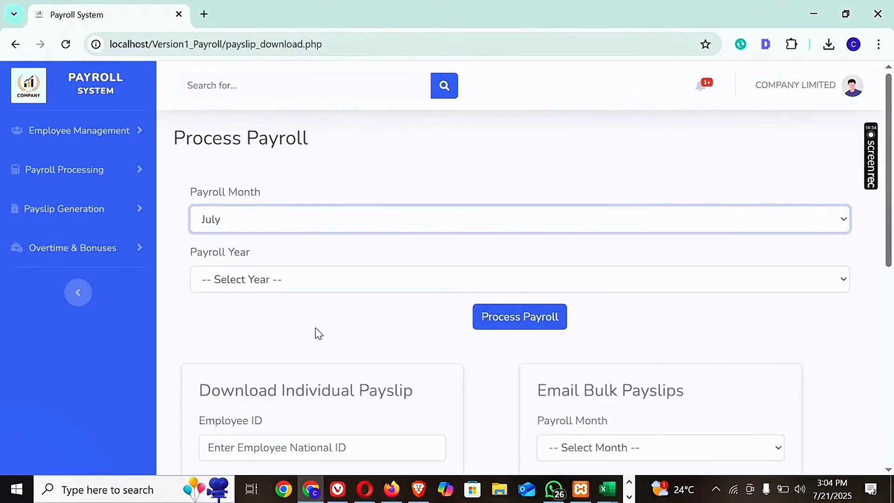
{"action": "left_click", "coordinate": [266, 282]}
{"action": "left_click", "coordinate": [232, 326]}
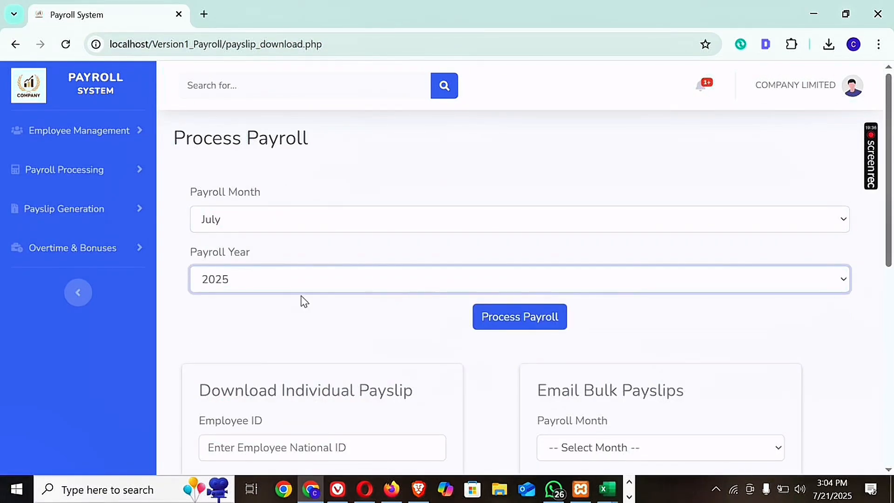
{"action": "left_click", "coordinate": [487, 321]}
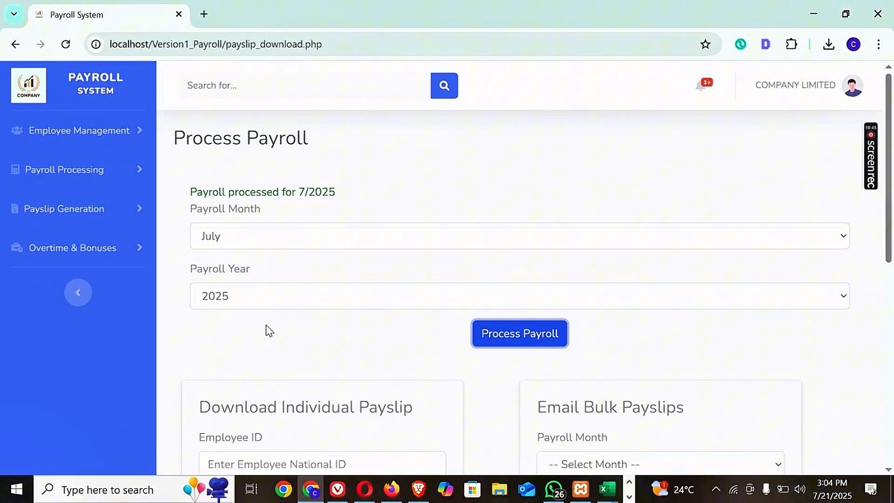
Try to process the same July 2025 payroll a second time, and reload the page.
{"action": "left_click", "coordinate": [492, 333]}
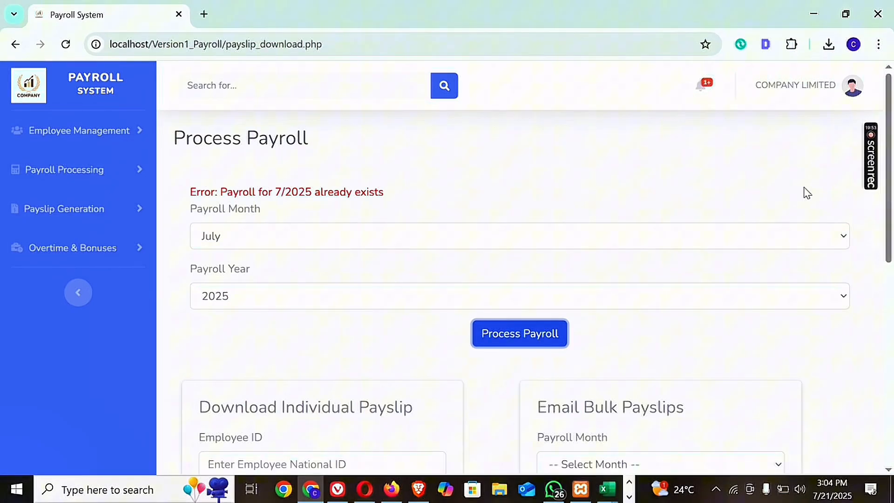
{"action": "left_click_drag", "start_coordinate": [891, 159], "coordinate": [890, 183]}
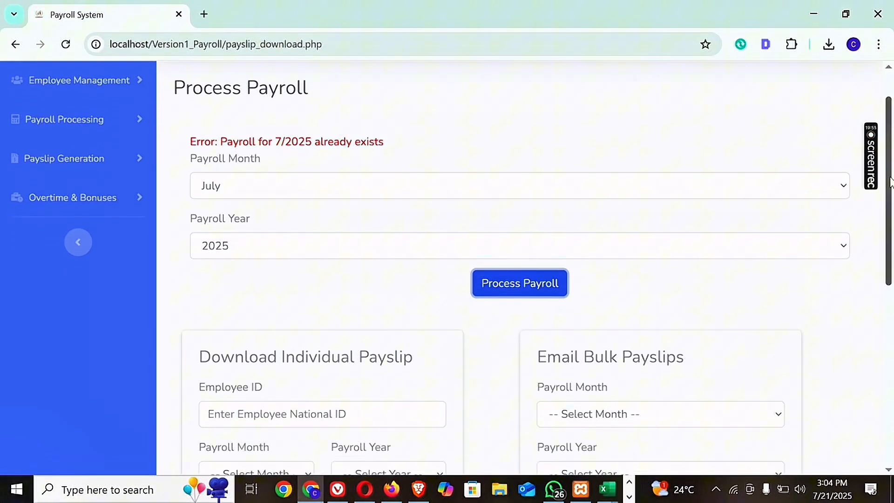
{"action": "left_click", "coordinate": [66, 45]}
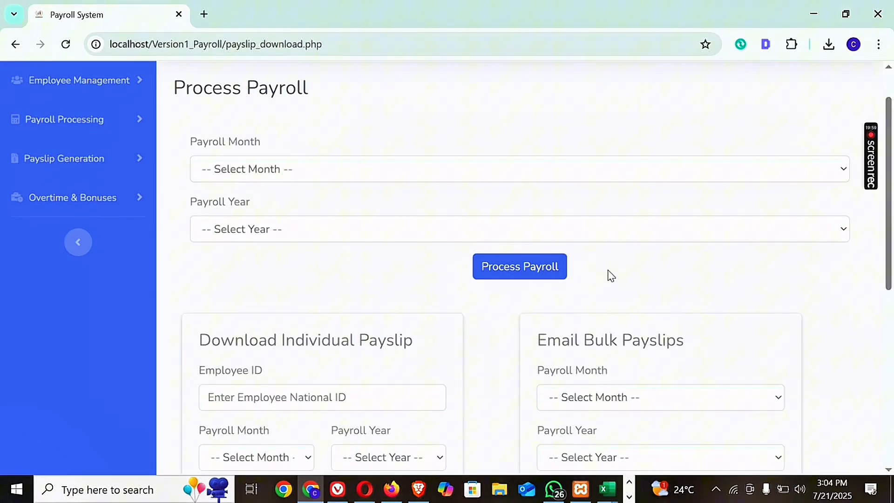
Enter the employee's national ID for an individual payslip, choose July 2025 as the payroll period and download the payslip.
{"action": "left_click_drag", "start_coordinate": [890, 139], "coordinate": [891, 185]}
{"action": "left_click", "coordinate": [332, 294]}
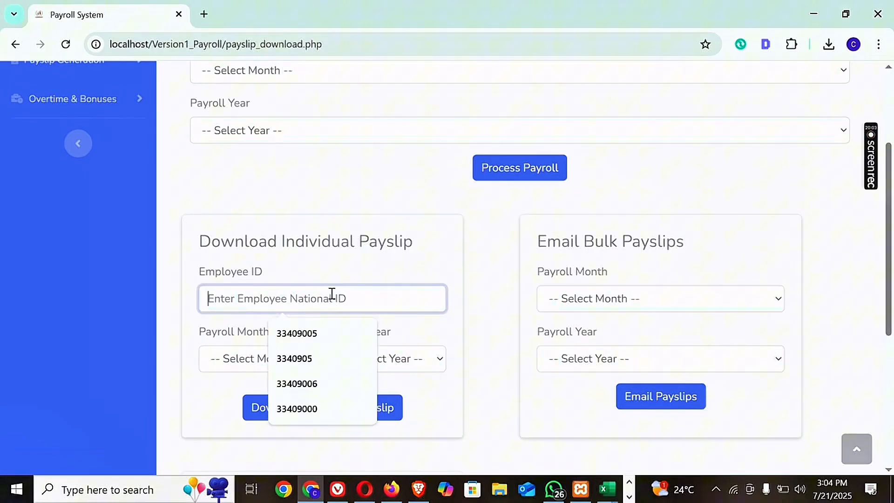
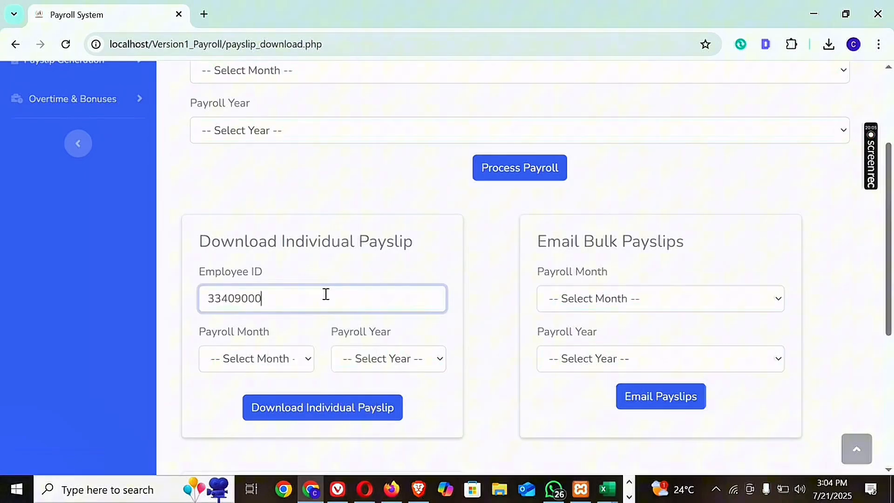
{"action": "left_click", "coordinate": [305, 364]}
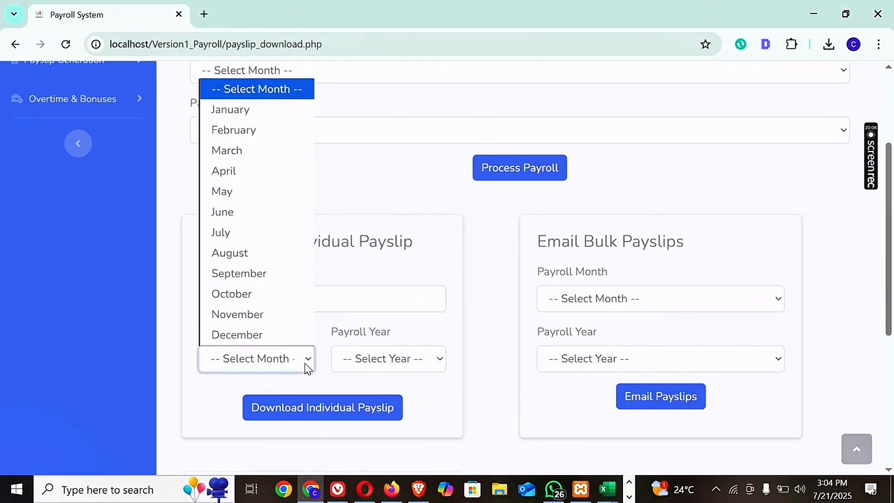
{"action": "left_click", "coordinate": [242, 229]}
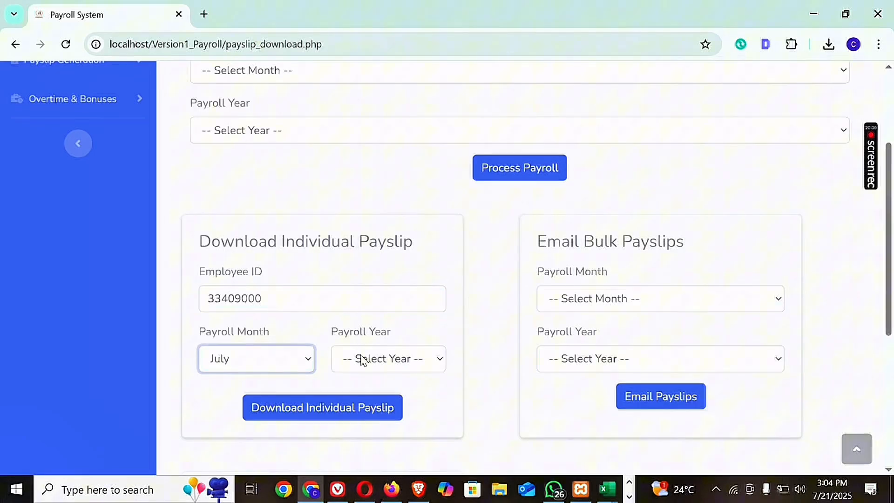
{"action": "left_click", "coordinate": [359, 359]}
{"action": "left_click", "coordinate": [360, 403]}
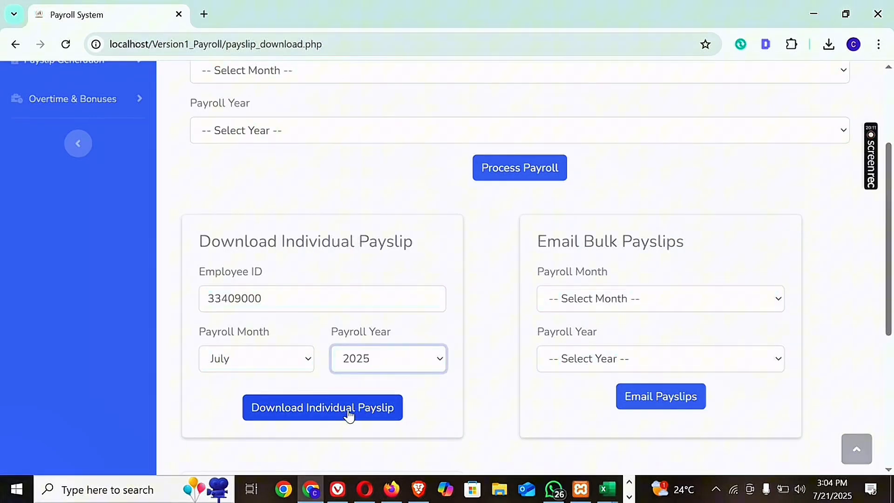
{"action": "left_click", "coordinate": [295, 413]}
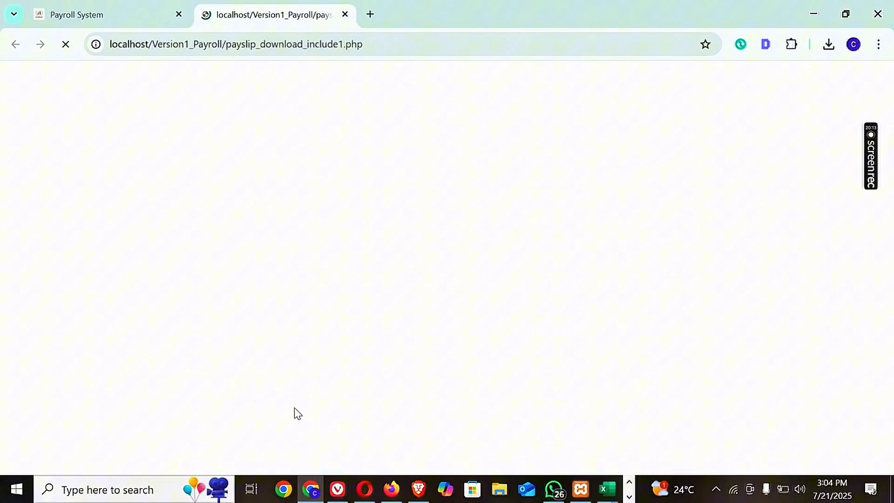
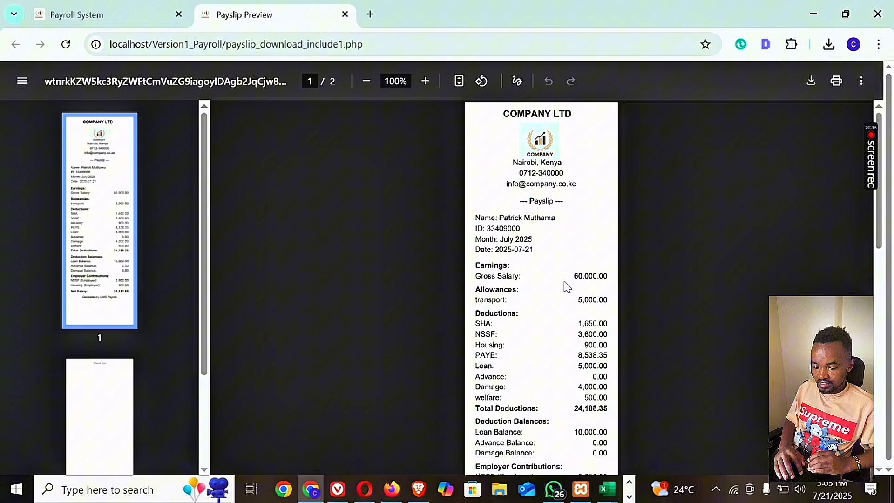
Examine the payslip's transport allowance, statutory deductions, loan, advance, damage and welfare entries, and the total deductions.
{"action": "left_click_drag", "start_coordinate": [578, 299], "coordinate": [605, 300]}
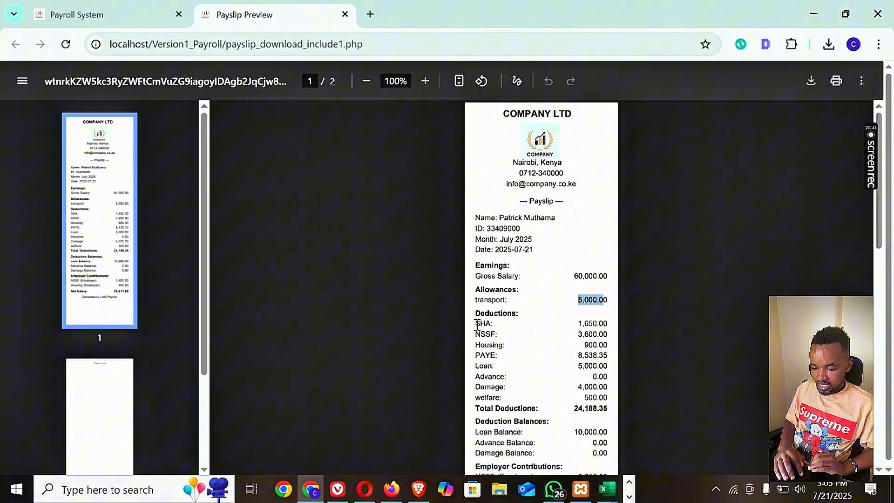
{"action": "left_click_drag", "start_coordinate": [475, 325], "coordinate": [494, 358]}
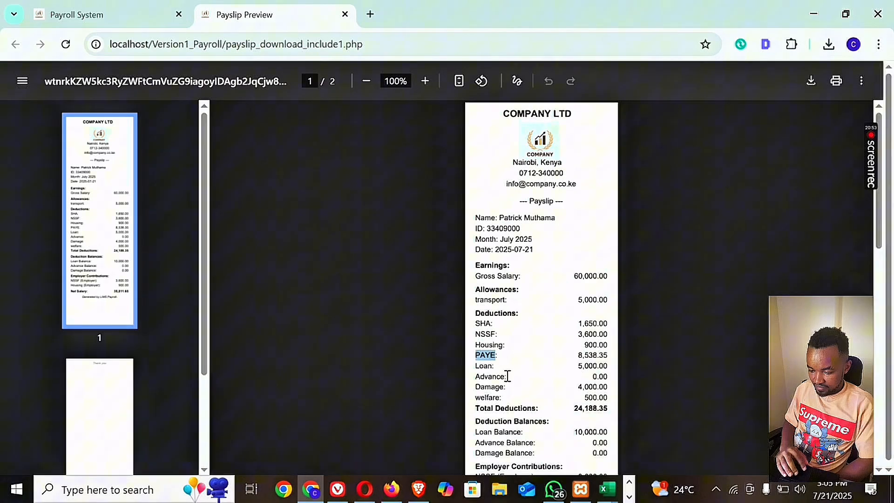
{"action": "left_click_drag", "start_coordinate": [507, 376], "coordinate": [490, 377]}
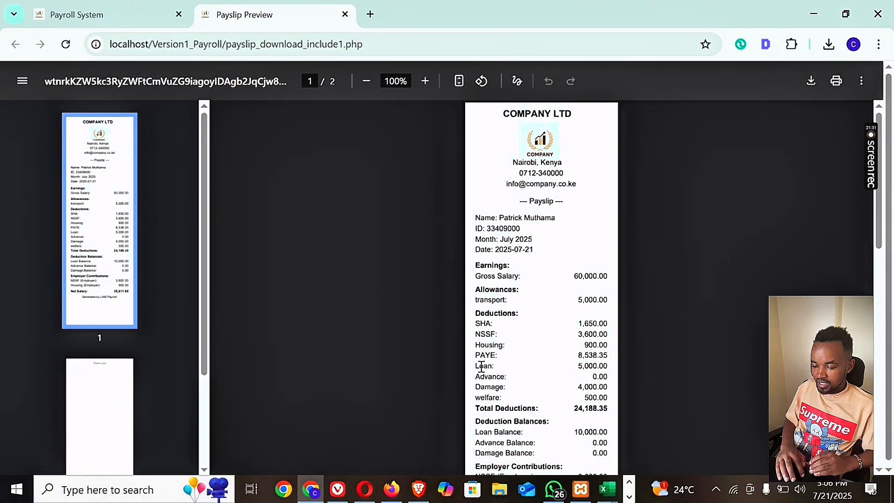
{"action": "left_click_drag", "start_coordinate": [475, 367], "coordinate": [605, 362]}
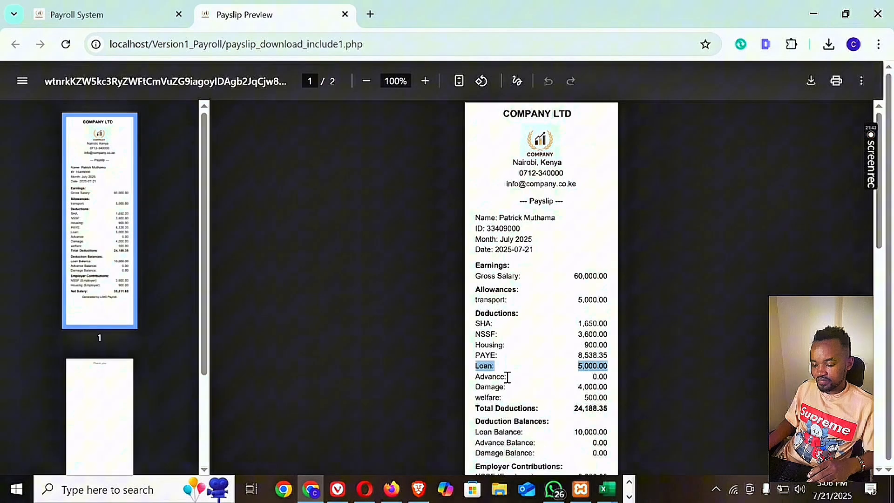
{"action": "left_click_drag", "start_coordinate": [476, 376], "coordinate": [513, 376]}
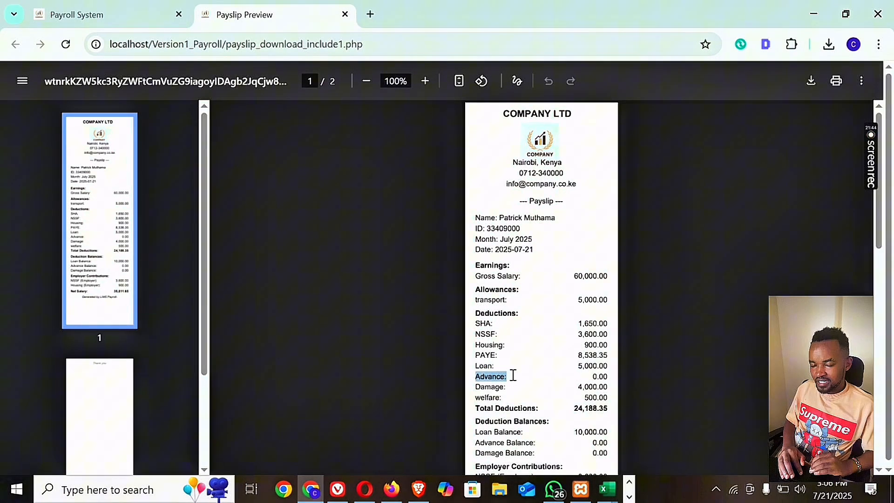
{"action": "left_click", "coordinate": [480, 389]}
{"action": "left_click_drag", "start_coordinate": [479, 389], "coordinate": [506, 390]}
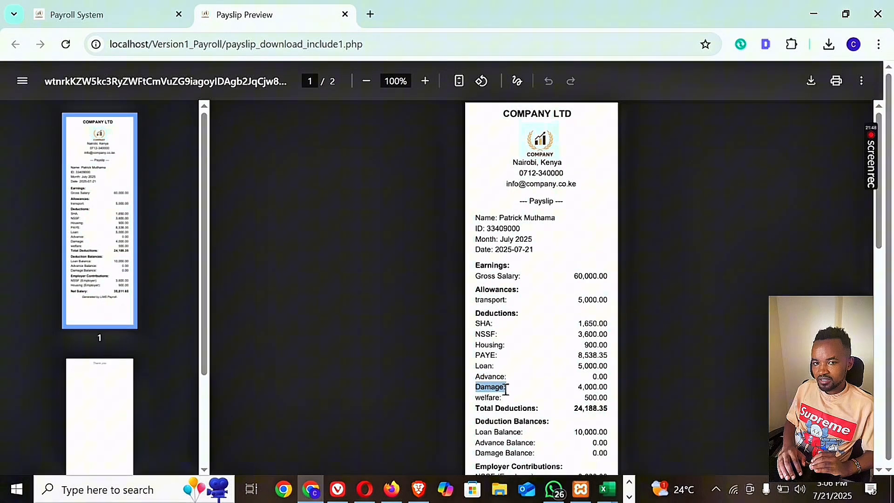
{"action": "left_click_drag", "start_coordinate": [579, 387], "coordinate": [601, 390]}
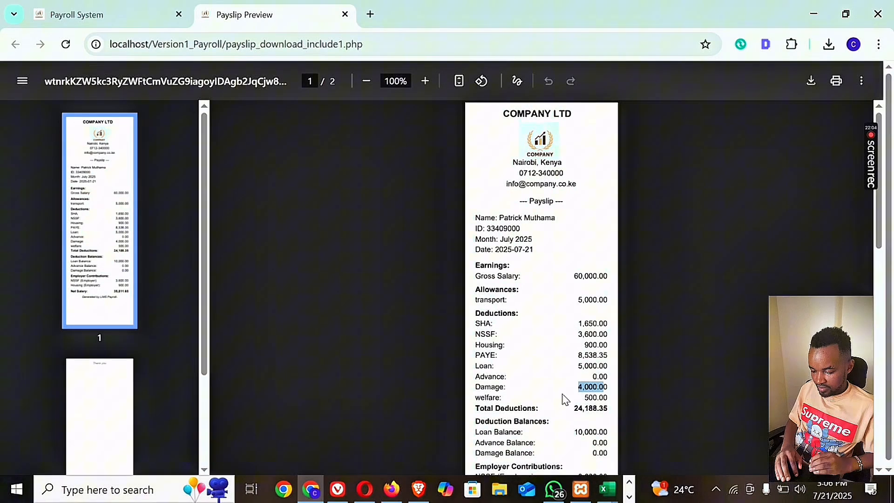
{"action": "left_click_drag", "start_coordinate": [580, 396], "coordinate": [587, 397]}
{"action": "left_click", "coordinate": [599, 392]}
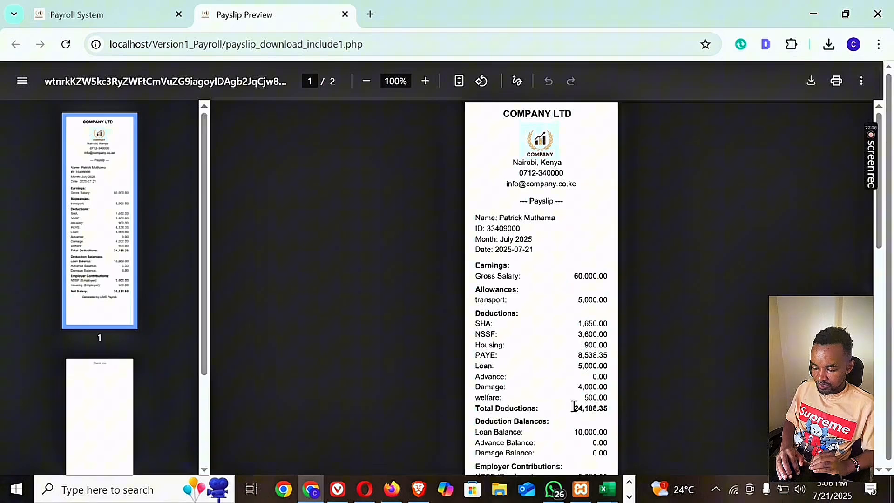
{"action": "left_click_drag", "start_coordinate": [574, 408], "coordinate": [605, 409]}
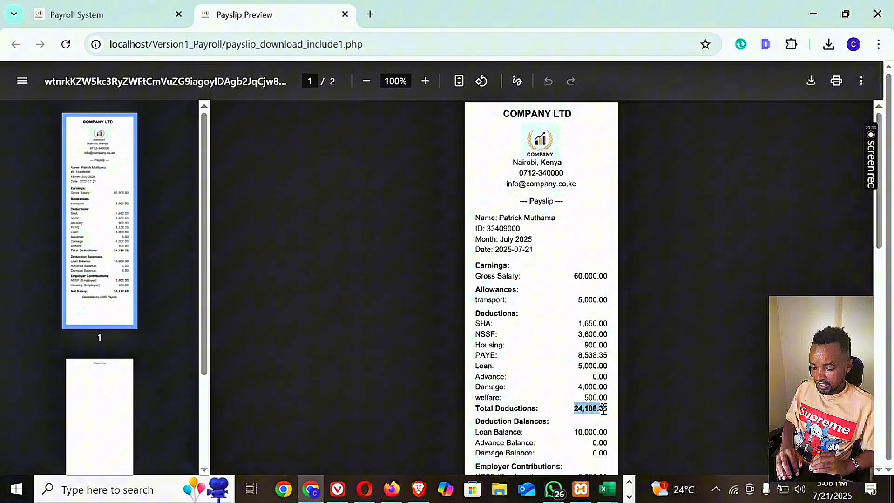
{"action": "left_click", "coordinate": [605, 410]}
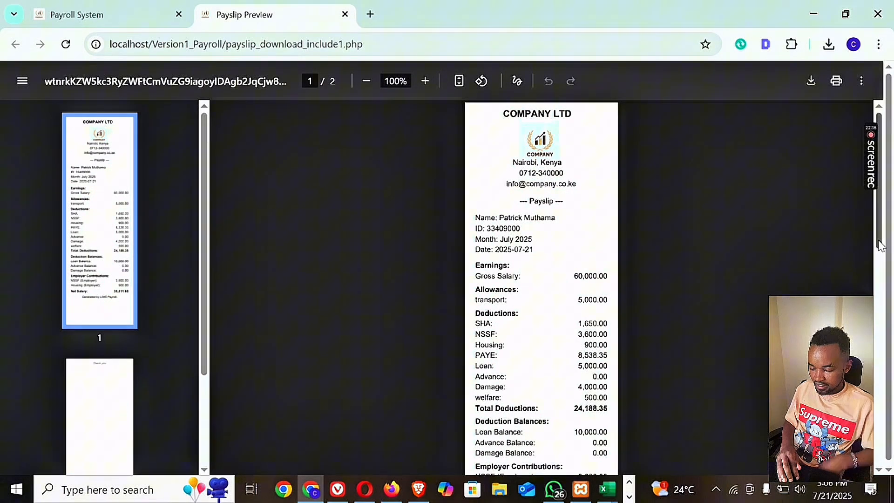
Examine the payslip's deduction balances, employer NSSF and housing contributions, and net salary.
{"action": "scroll", "coordinate": [611, 365], "scroll_direction": "down", "scroll_amount": 1}
{"action": "left_click_drag", "start_coordinate": [574, 376], "coordinate": [599, 376]}
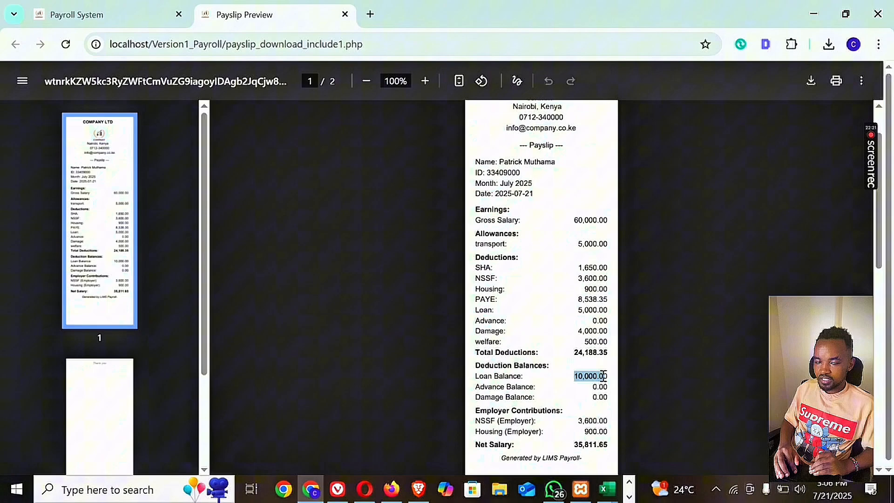
{"action": "left_click", "coordinate": [533, 390]}
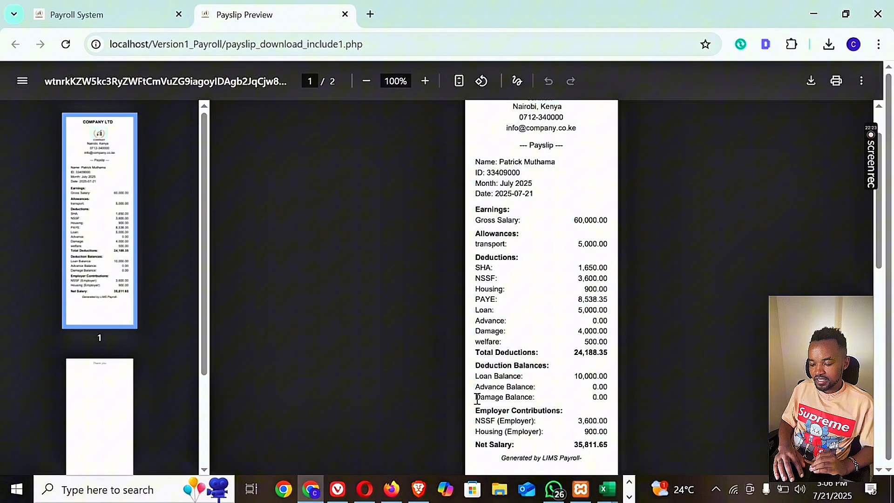
{"action": "left_click_drag", "start_coordinate": [475, 397], "coordinate": [520, 403]}
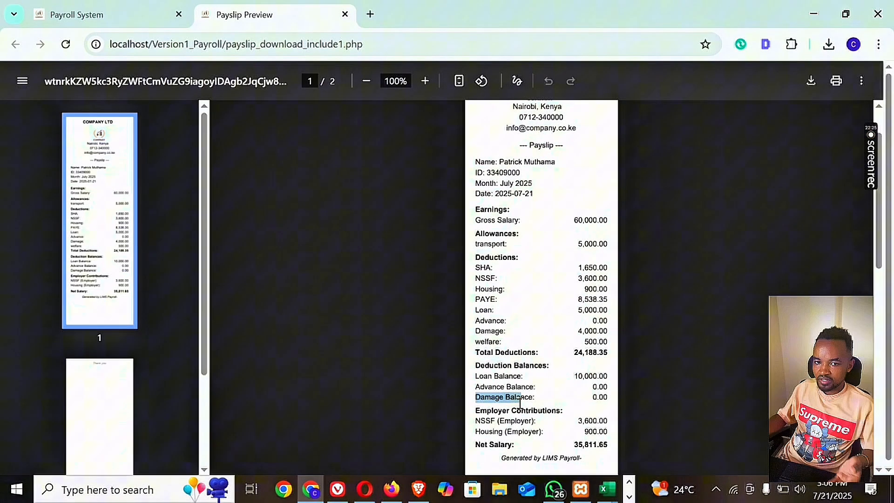
{"action": "left_click", "coordinate": [588, 399]}
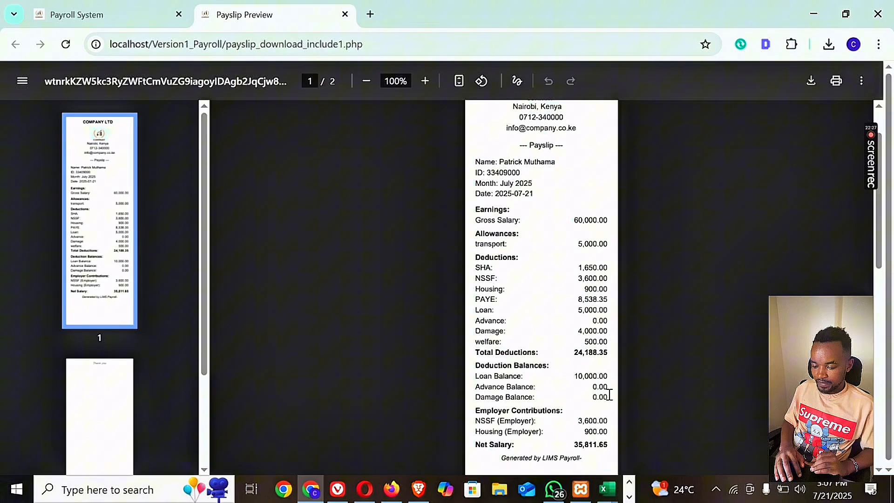
{"action": "scroll", "coordinate": [591, 398], "scroll_direction": "down", "scroll_amount": 1}
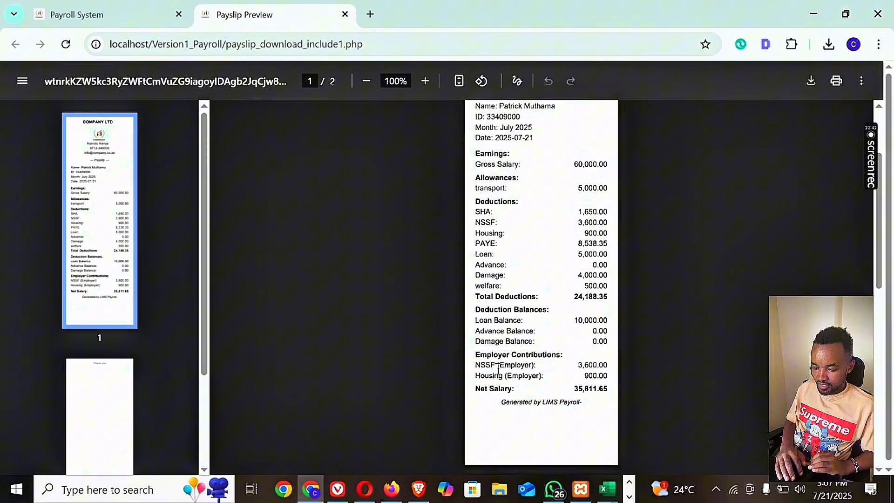
{"action": "mouse_move", "coordinate": [594, 368]}
{"action": "left_mouse_down"}
{"action": "mouse_move", "coordinate": [606, 368]}
{"action": "mouse_move", "coordinate": [587, 377]}
{"action": "mouse_move", "coordinate": [601, 379]}
{"action": "left_mouse_up"}
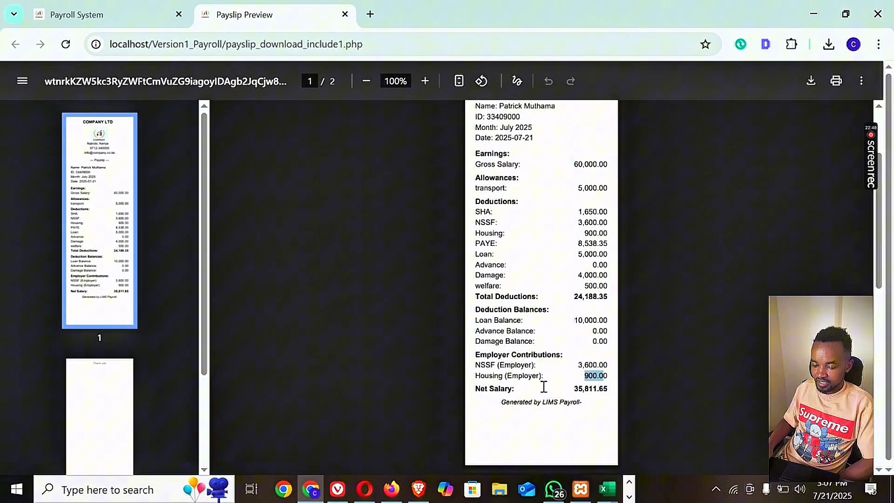
{"action": "scroll", "coordinate": [543, 387], "scroll_direction": "down", "scroll_amount": 1}
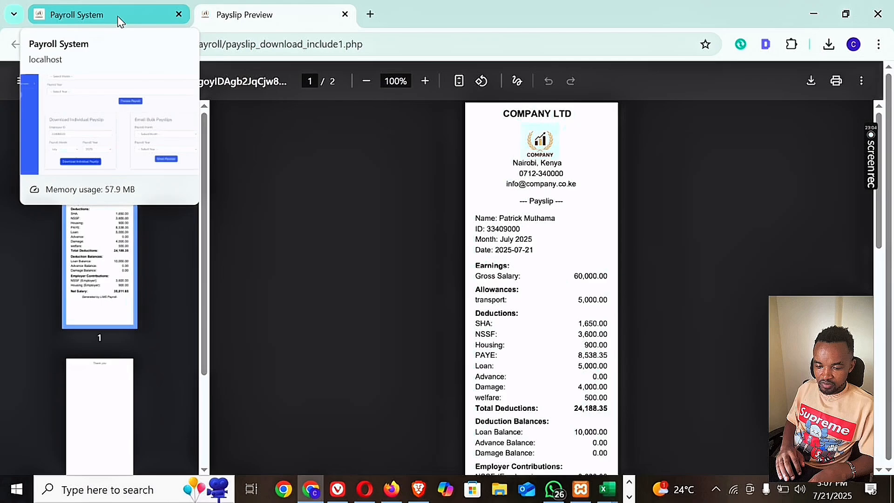
Return to the payroll page and reload it to clear the individual payslip form.
{"action": "left_click", "coordinate": [118, 16]}
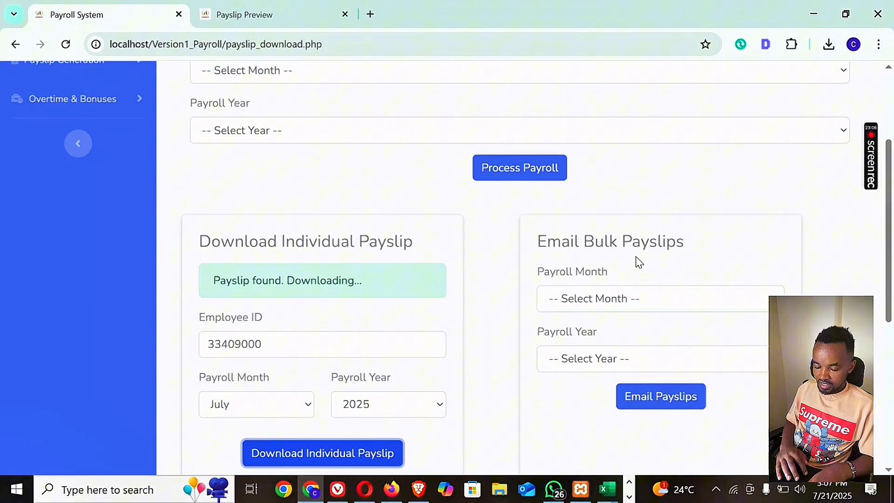
{"action": "left_click", "coordinate": [261, 345]}
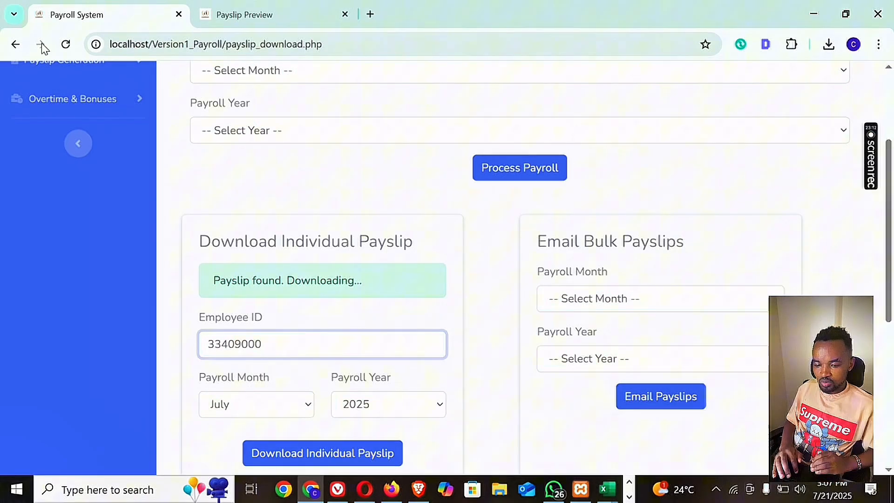
{"action": "left_click", "coordinate": [64, 46]}
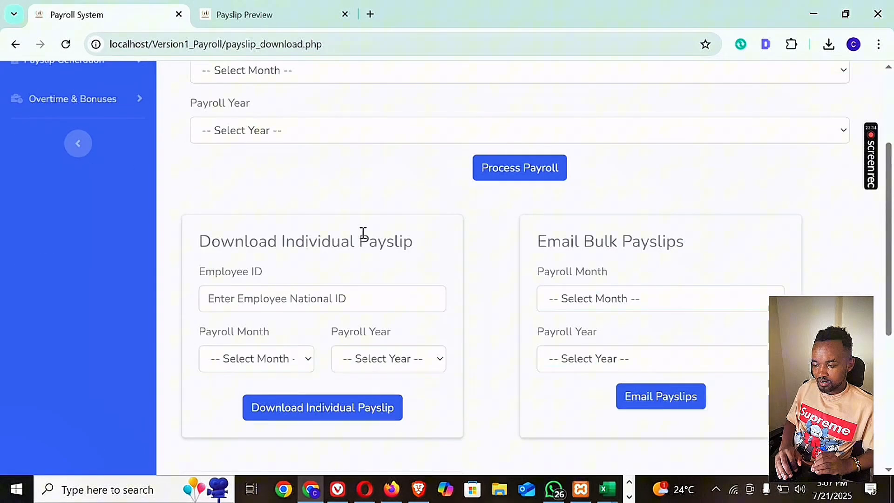
{"action": "scroll", "coordinate": [365, 161], "scroll_direction": "down", "scroll_amount": 1}
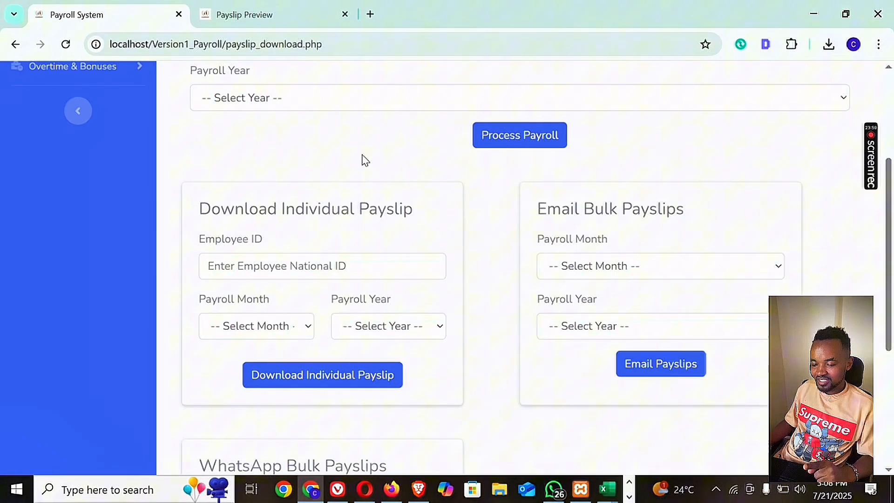
Switch to phpMyAdmin in Opera and examine the e-mail field of the employee's record in the employees table.
{"action": "left_click", "coordinate": [576, 270]}
{"action": "left_click", "coordinate": [576, 273]}
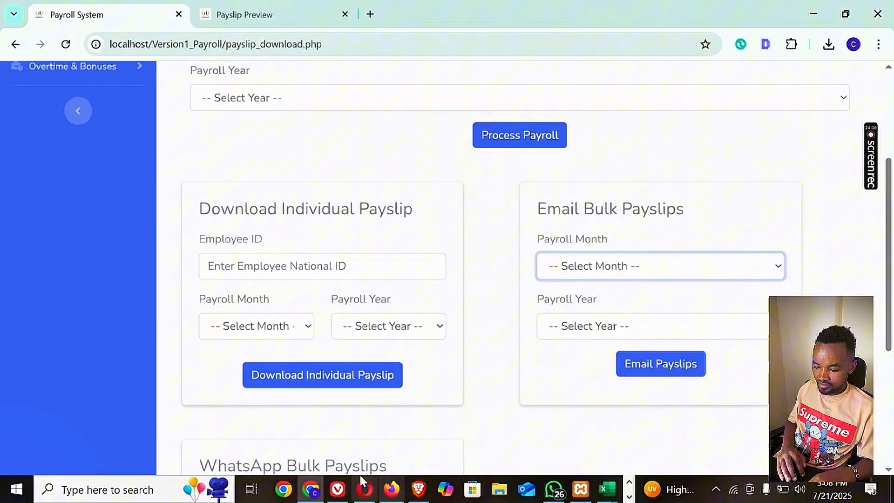
{"action": "left_click", "coordinate": [366, 494]}
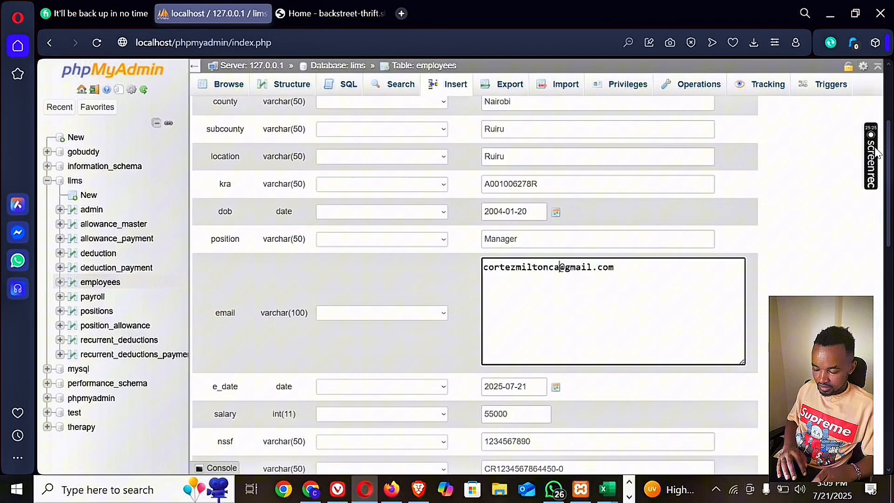
{"action": "left_click_drag", "start_coordinate": [888, 200], "coordinate": [887, 373]}
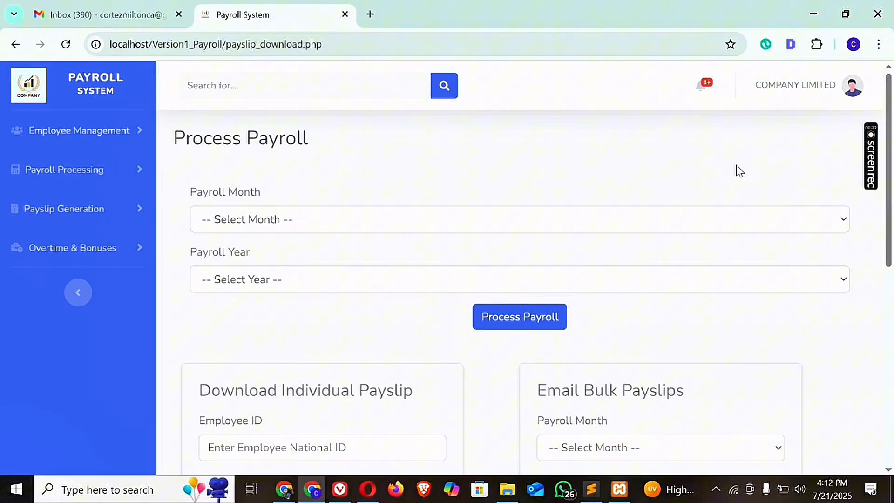
Try to email the bulk payslips for May 2025, and reload the payroll page.
{"action": "scroll", "coordinate": [554, 277], "scroll_direction": "down", "scroll_amount": 3}
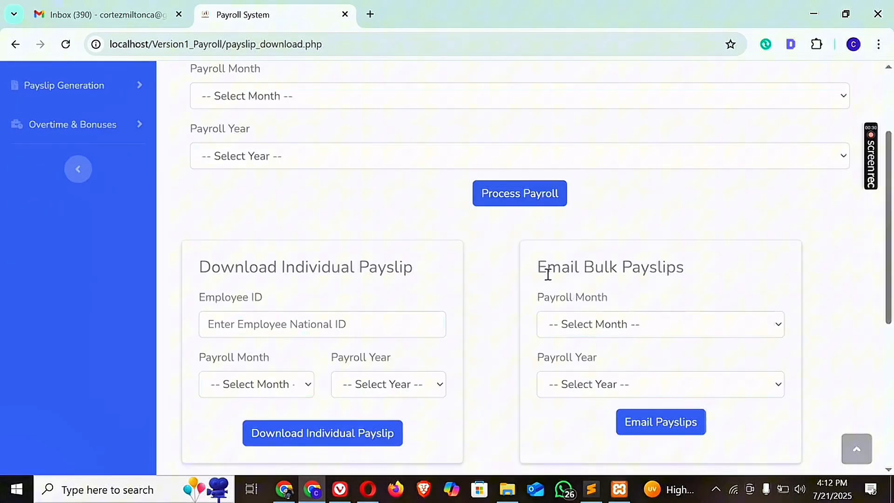
{"action": "right_click", "coordinate": [622, 279]}
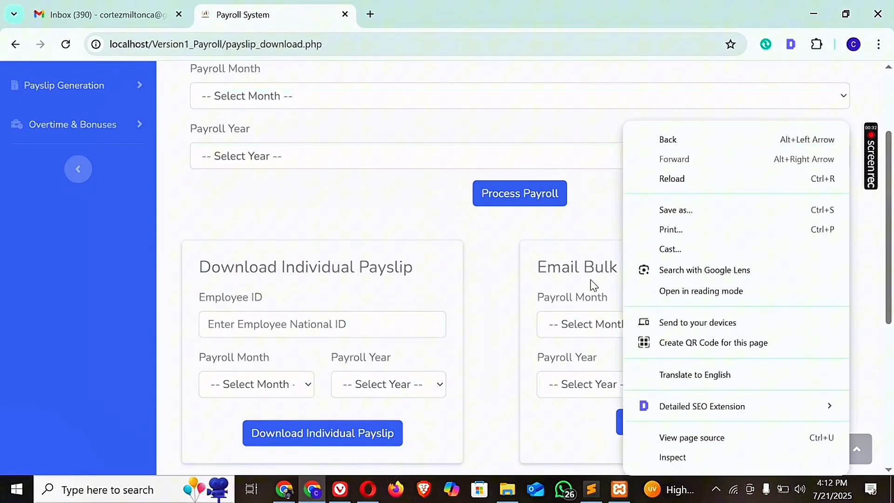
{"action": "left_click", "coordinate": [594, 285]}
{"action": "left_click_drag", "start_coordinate": [677, 271], "coordinate": [580, 268]}
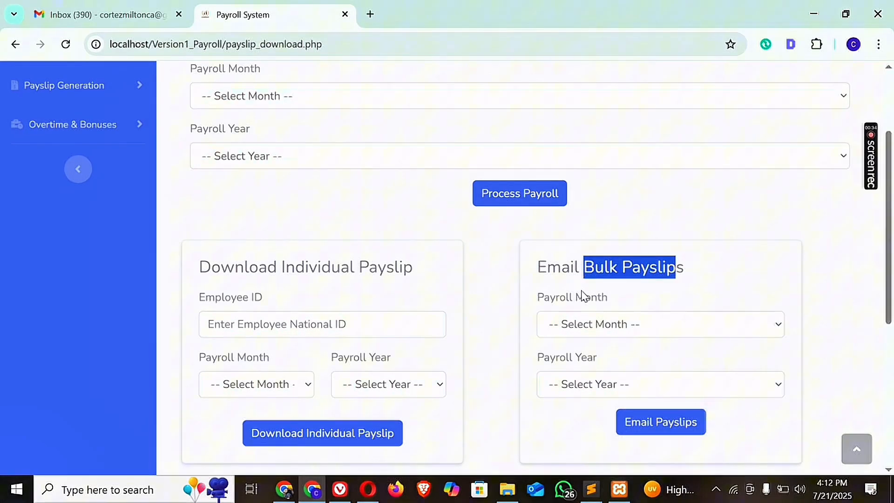
{"action": "left_click", "coordinate": [573, 327]}
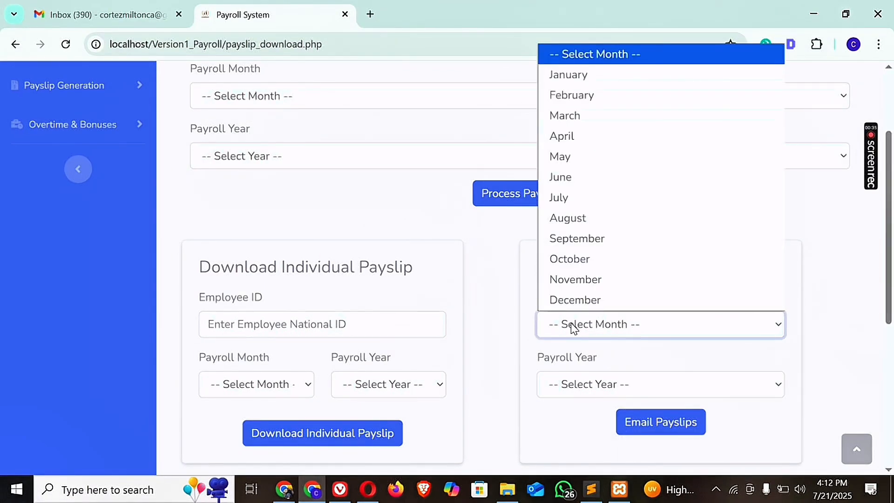
{"action": "left_click", "coordinate": [574, 156]}
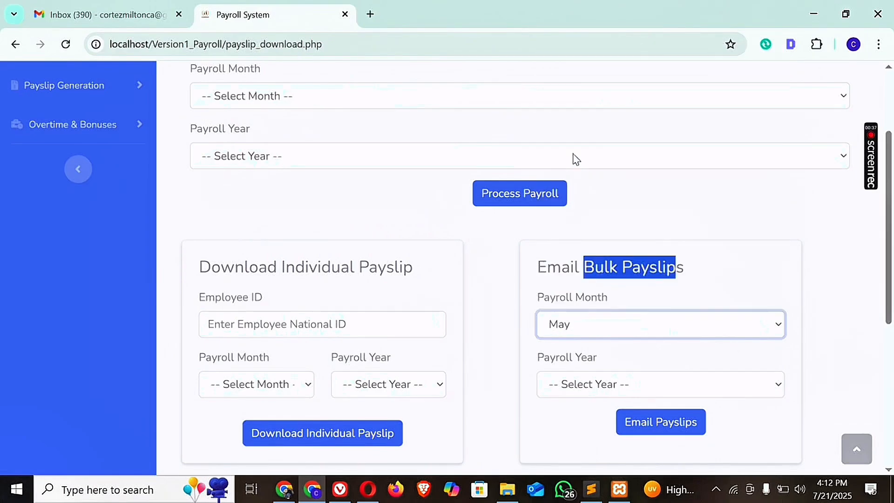
{"action": "left_click", "coordinate": [562, 383]}
{"action": "left_click", "coordinate": [553, 429]}
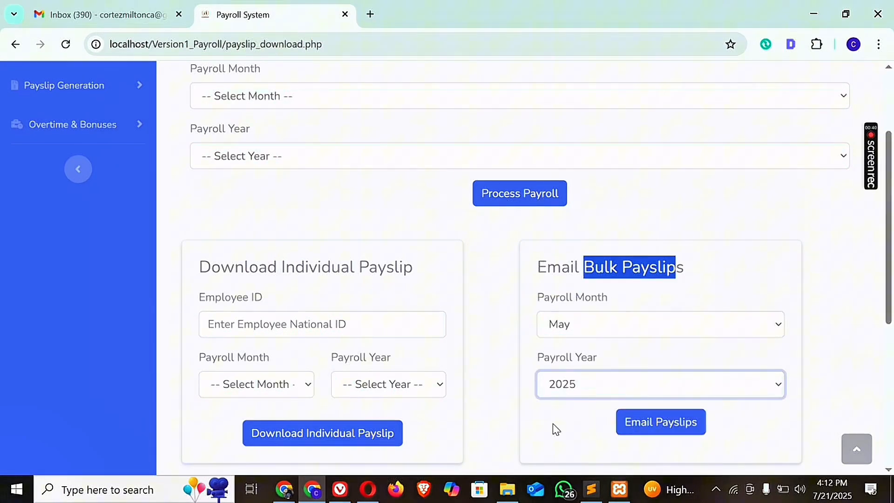
{"action": "left_click", "coordinate": [797, 348]}
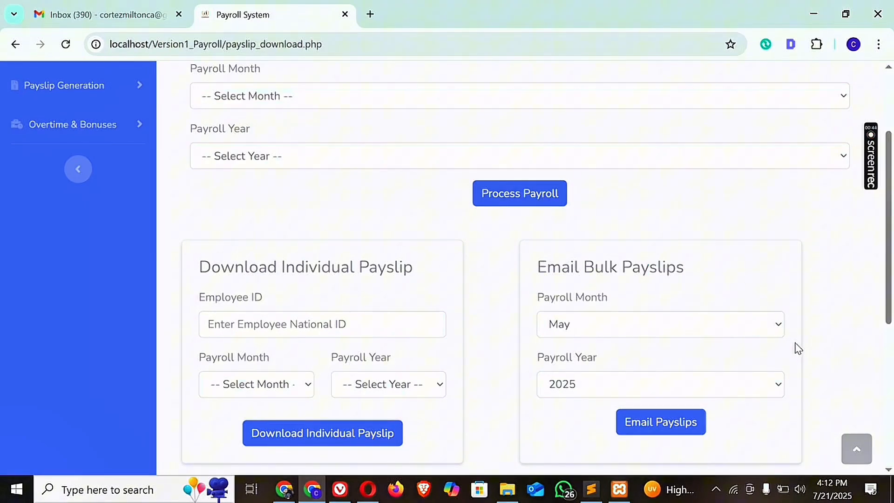
{"action": "left_click", "coordinate": [665, 422]}
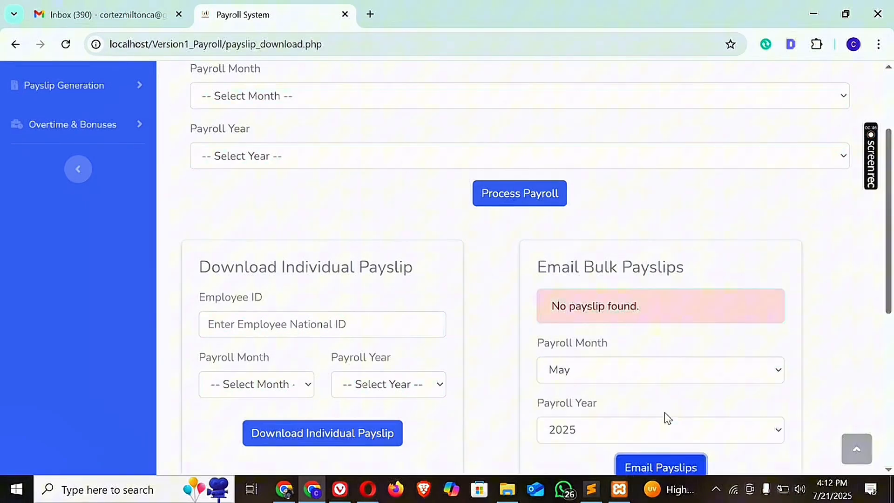
{"action": "left_click", "coordinate": [65, 45]}
Email the bulk payslips for payroll month July and year 2025, checking the Gmail inbox before sending.
{"action": "left_click", "coordinate": [594, 321]}
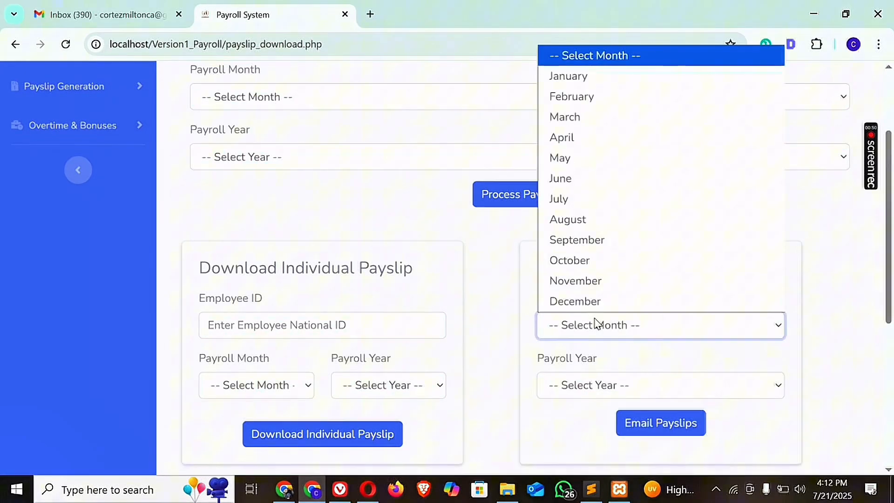
{"action": "left_click", "coordinate": [590, 204]}
{"action": "left_click", "coordinate": [600, 385]}
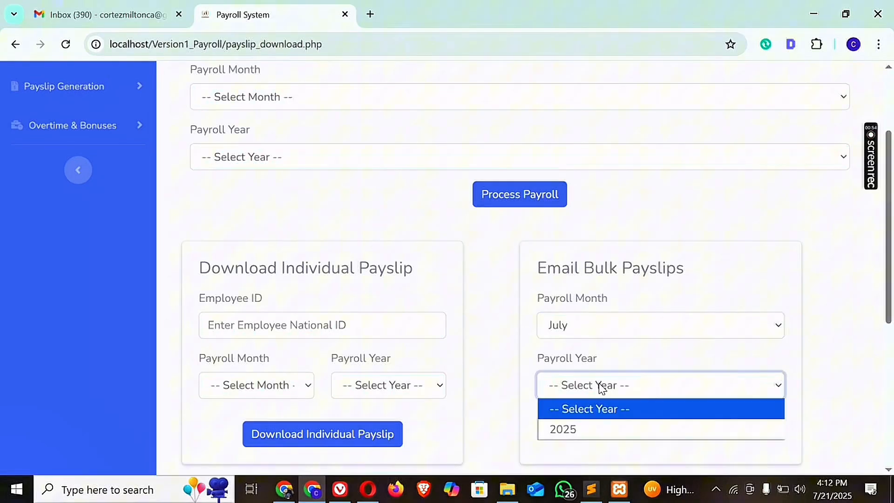
{"action": "left_click", "coordinate": [573, 425]}
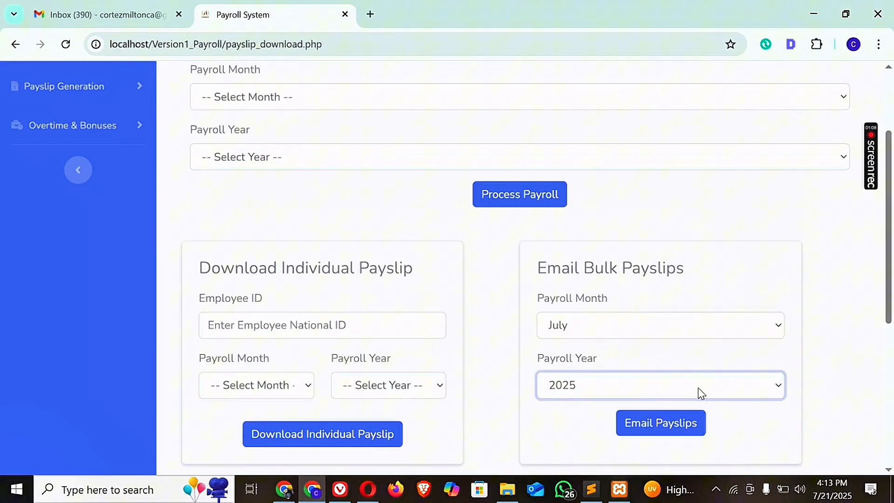
{"action": "left_click", "coordinate": [105, 15]}
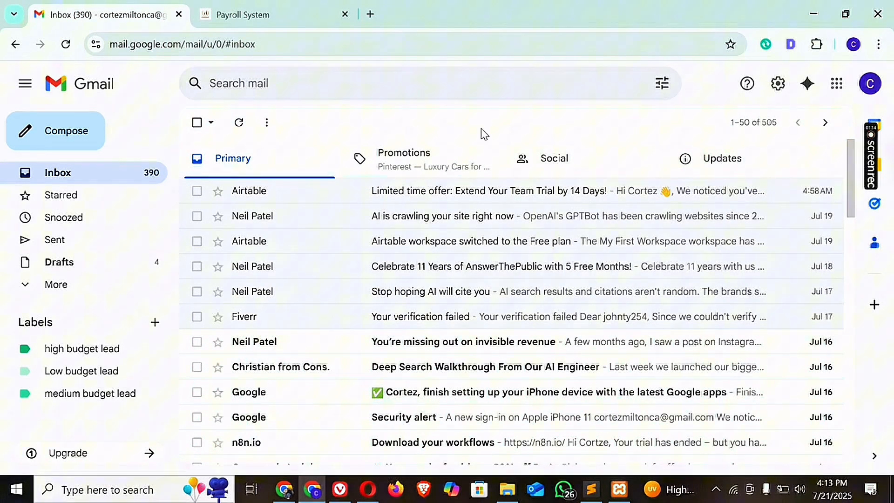
{"action": "left_click", "coordinate": [250, 15]}
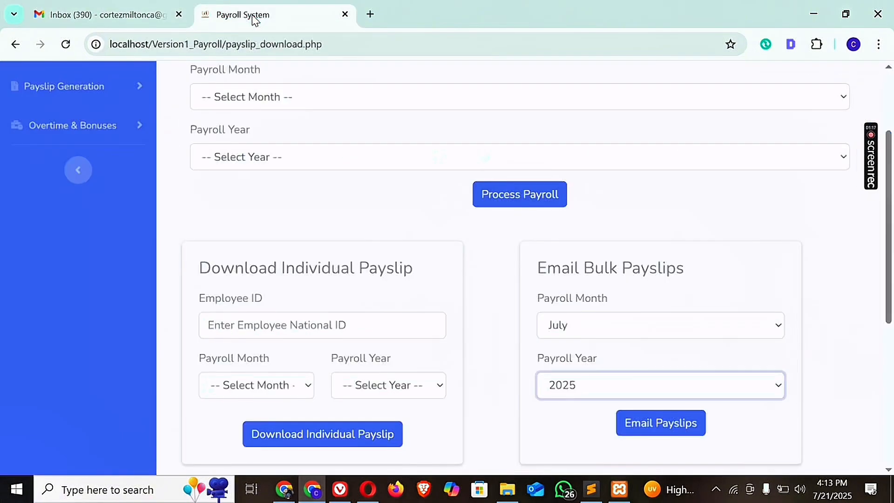
{"action": "left_click", "coordinate": [646, 427]}
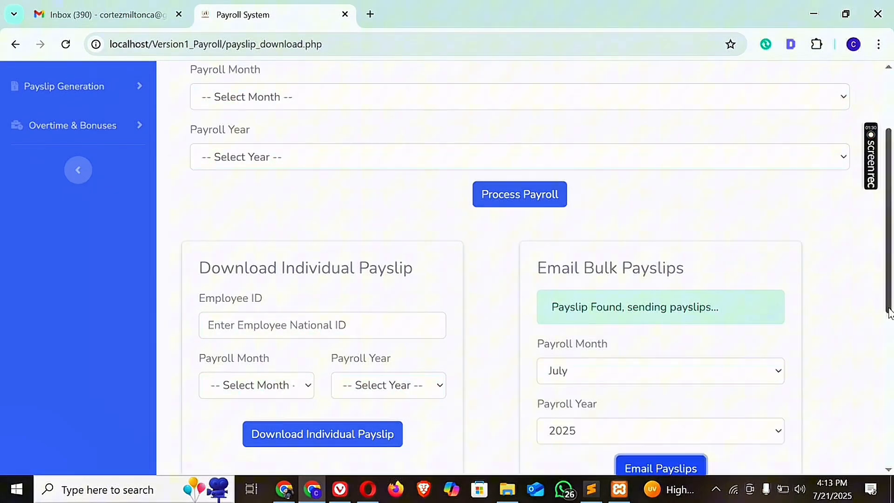
{"action": "left_click_drag", "start_coordinate": [889, 312], "coordinate": [890, 315]}
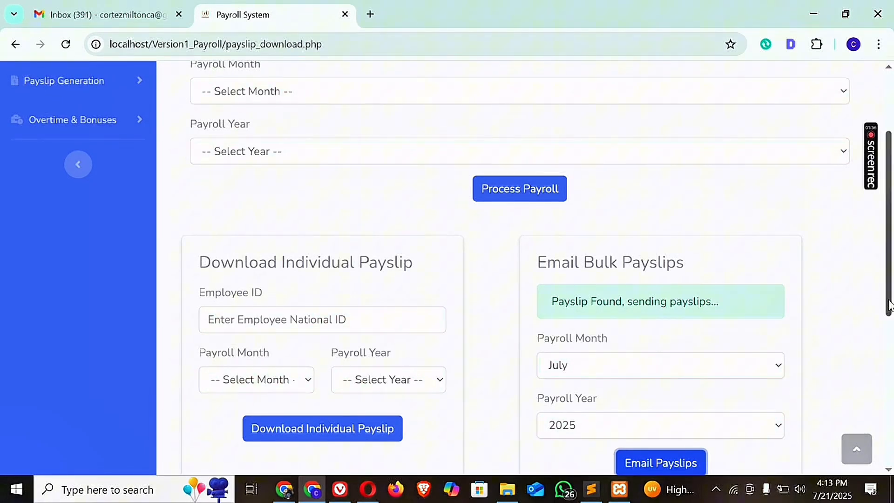
{"action": "mouse_move", "coordinate": [890, 306]}
{"action": "left_mouse_down"}
{"action": "mouse_move", "coordinate": [890, 317]}
{"action": "mouse_move", "coordinate": [888, 300]}
{"action": "left_mouse_up"}
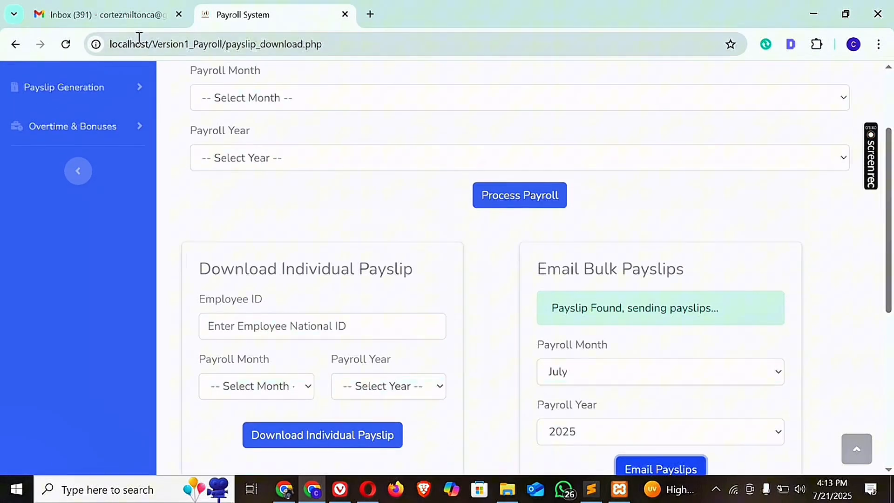
Switch to Gmail, open the July 2025 payslip e-mail from the payroll sender and find its attachment.
{"action": "left_click", "coordinate": [128, 20]}
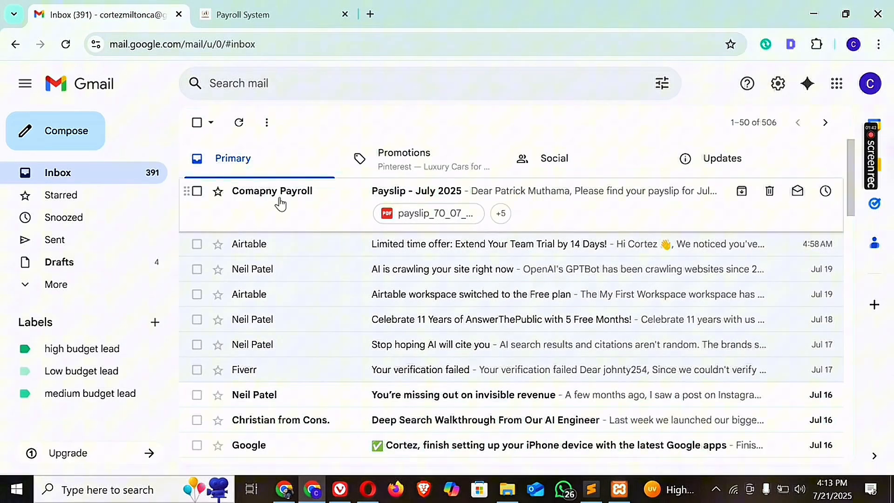
{"action": "left_click", "coordinate": [541, 212]}
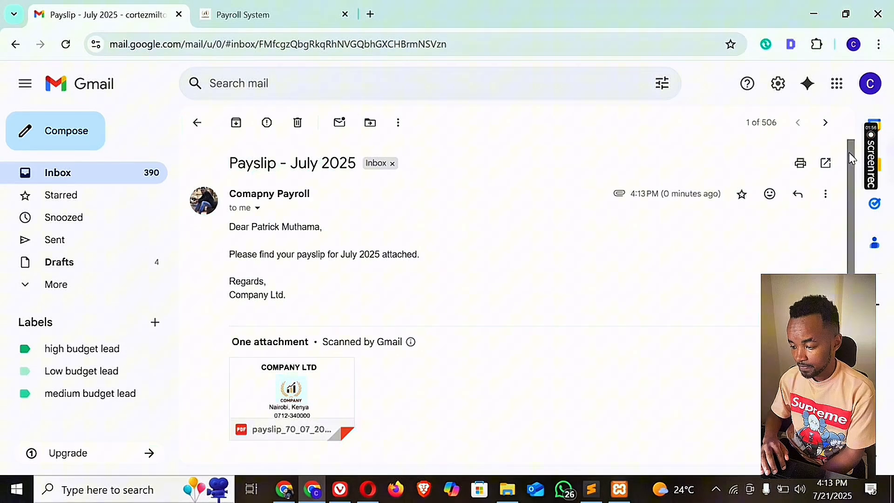
{"action": "scroll", "coordinate": [851, 182], "scroll_direction": "down", "scroll_amount": 2}
{"action": "mouse_move", "coordinate": [432, 290]}
{"action": "mouse_move", "coordinate": [313, 317]}
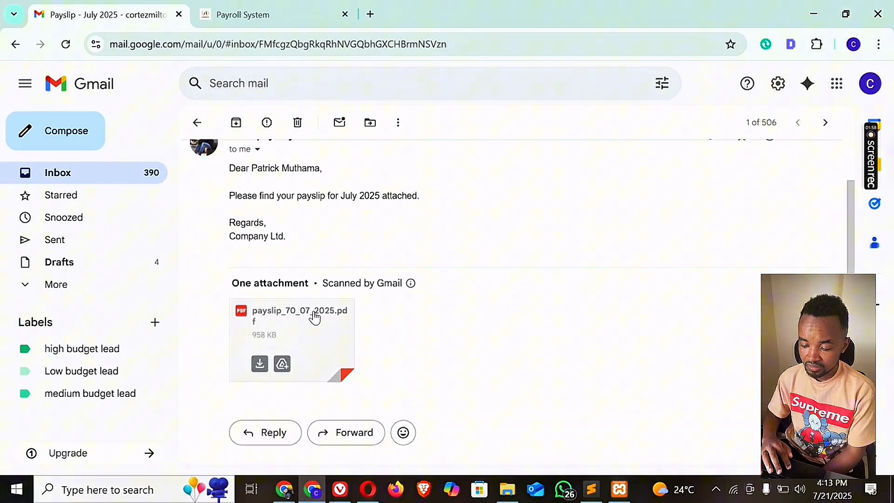
Open the attached payslip_70_07_2025.pdf and examine its deductions, balances, employer contributions and net salary.
{"action": "left_click", "coordinate": [283, 336]}
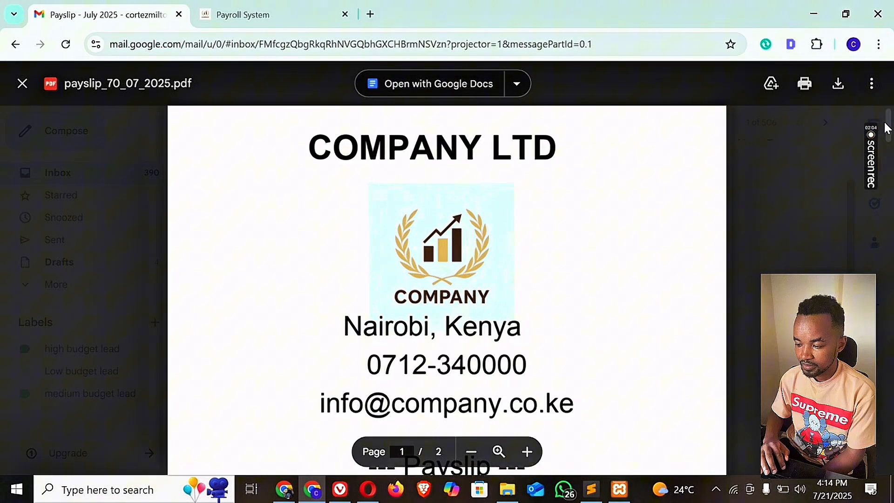
{"action": "scroll", "coordinate": [887, 131], "scroll_direction": "down", "scroll_amount": 2}
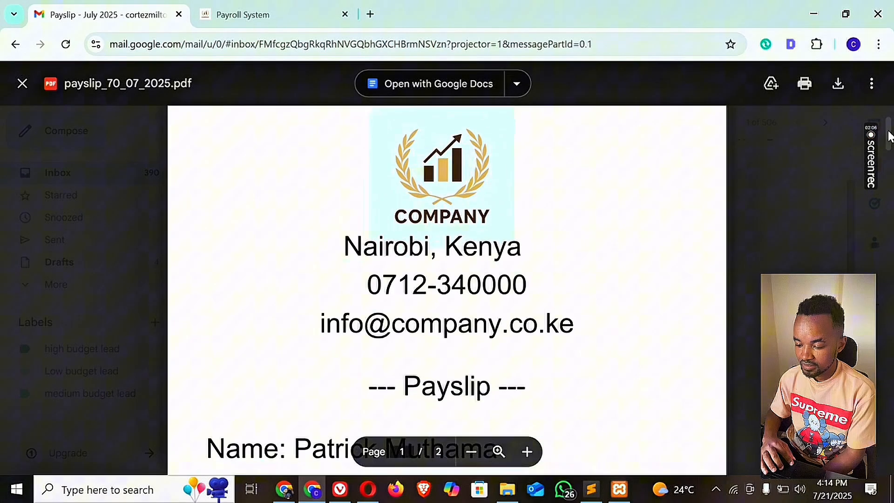
{"action": "left_click_drag", "start_coordinate": [890, 135], "coordinate": [888, 269]}
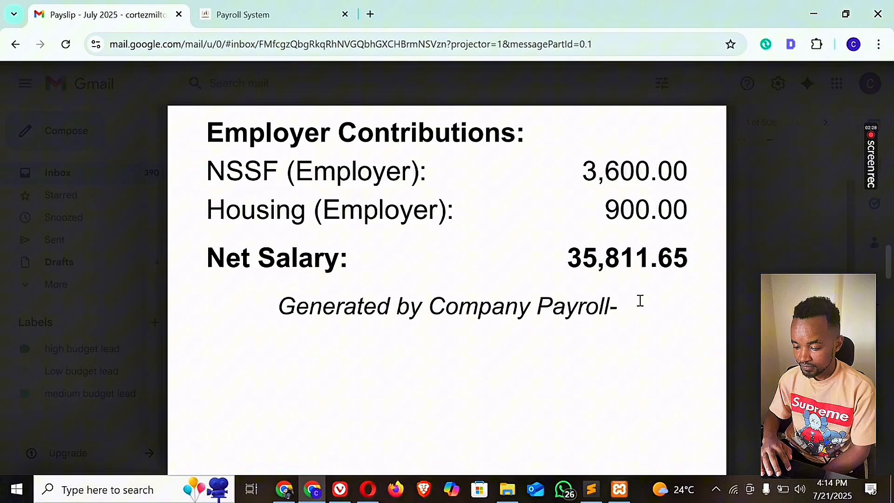
{"action": "left_click", "coordinate": [889, 240]}
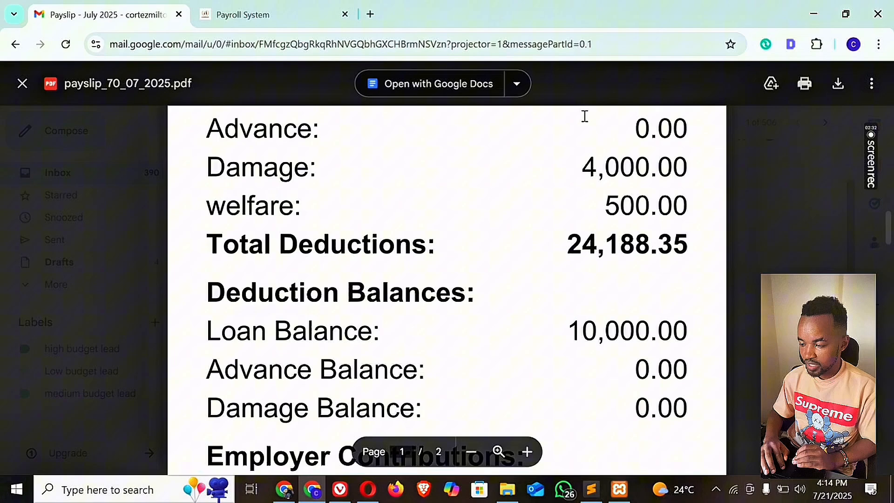
Return to the payroll system and open the Earnings Breakdown page under Payslip Generation.
{"action": "left_click", "coordinate": [233, 14]}
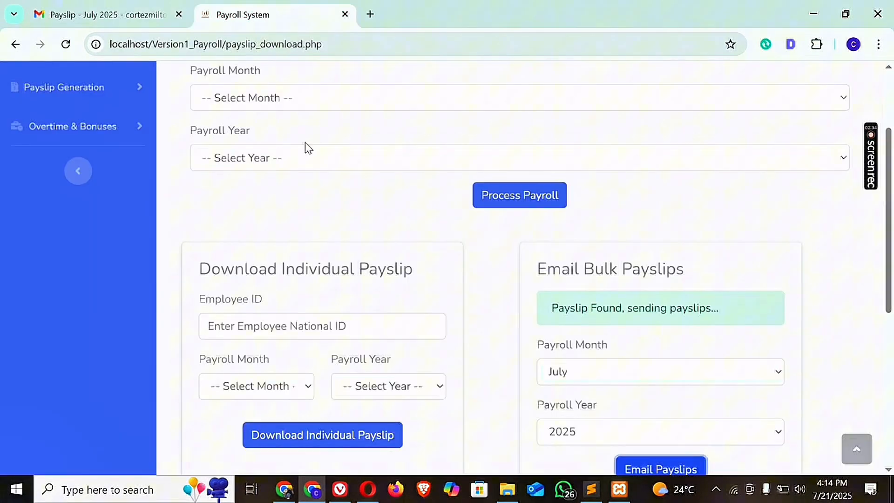
{"action": "left_click", "coordinate": [890, 99]}
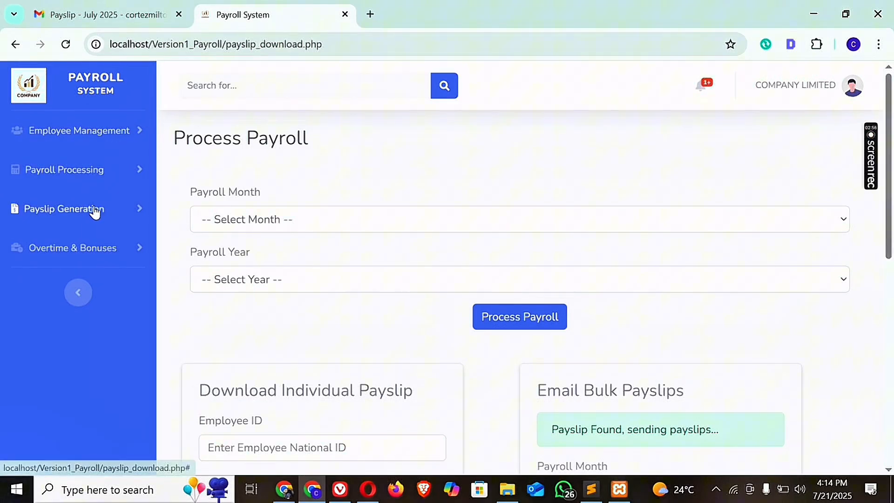
{"action": "left_click", "coordinate": [113, 210]}
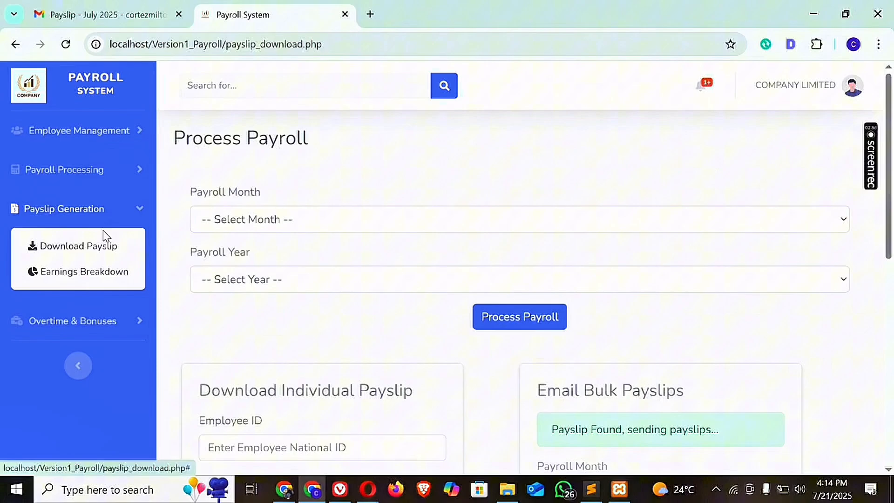
{"action": "left_click", "coordinate": [139, 213]}
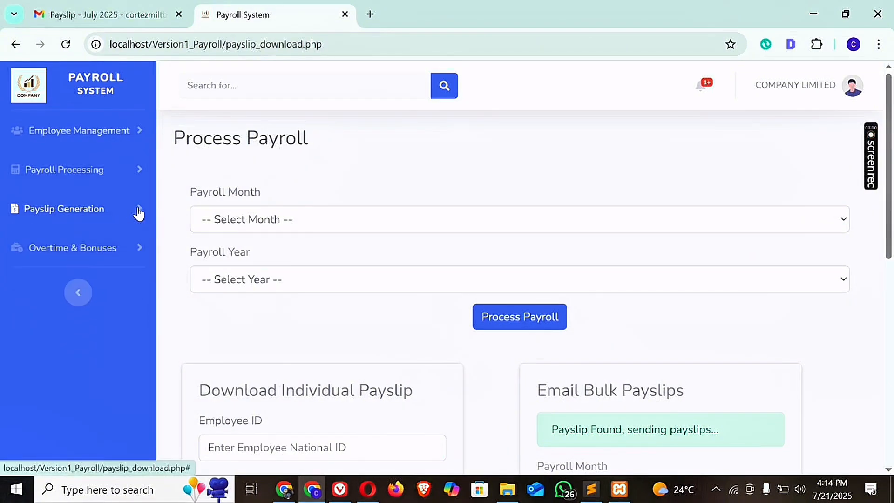
{"action": "left_click", "coordinate": [107, 214]}
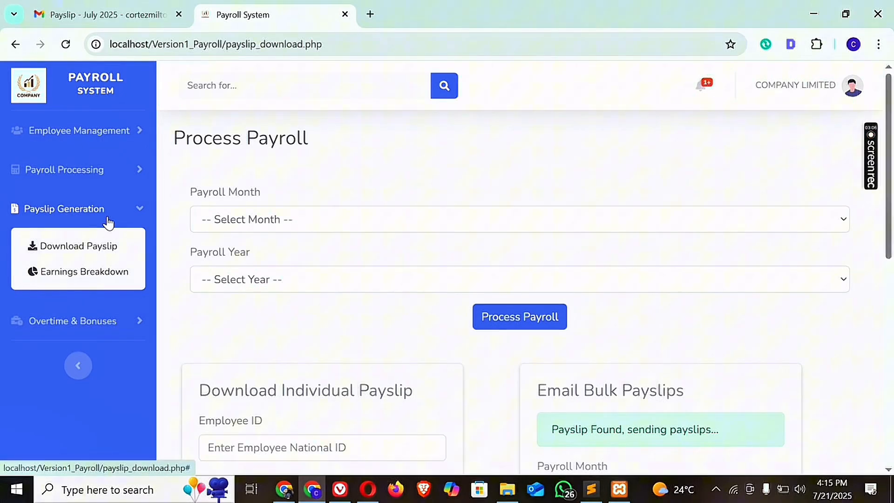
{"action": "left_click", "coordinate": [81, 271]}
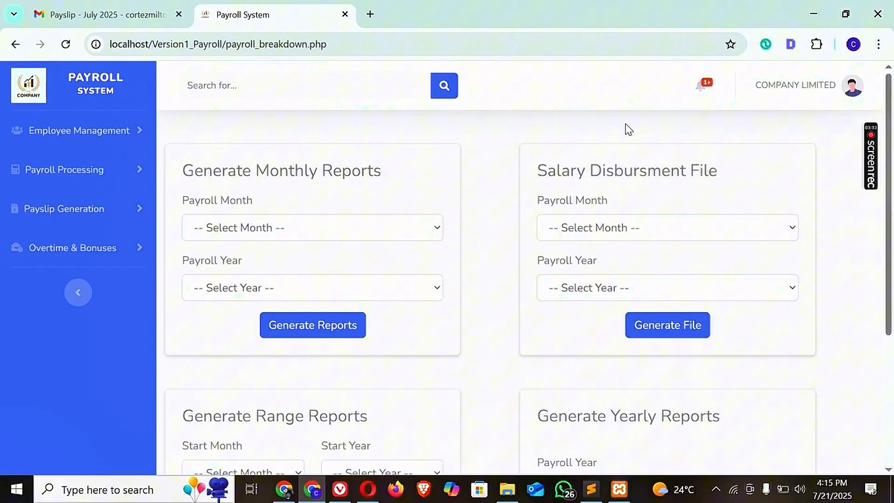
Generate the monthly payroll report for July 2025 and open it in Excel.
{"action": "left_click", "coordinate": [274, 229]}
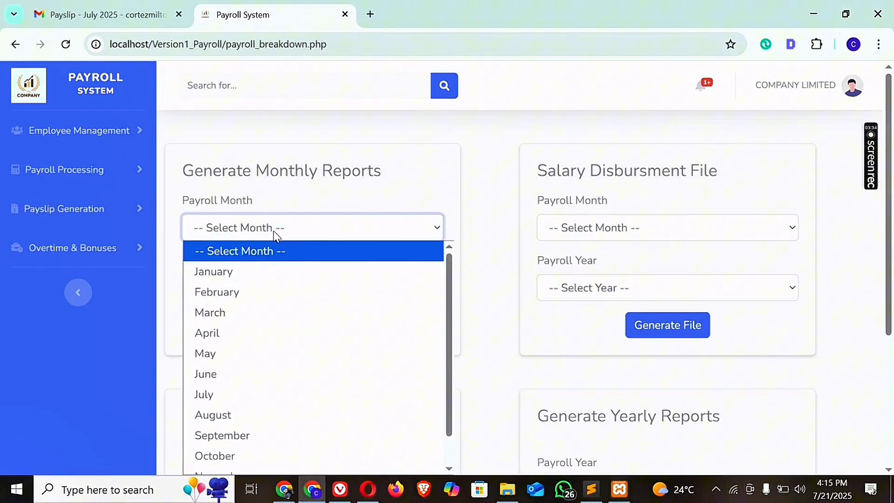
{"action": "left_click", "coordinate": [283, 231]}
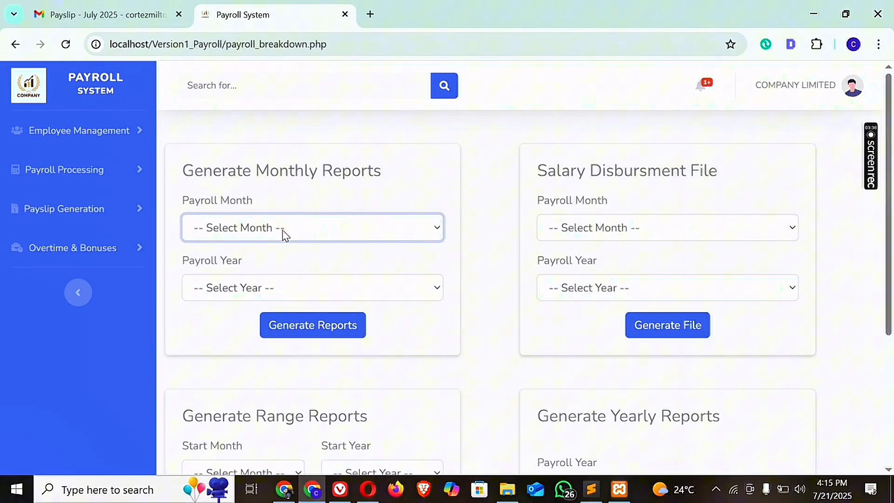
{"action": "left_click", "coordinate": [279, 235]}
{"action": "left_click", "coordinate": [220, 398]}
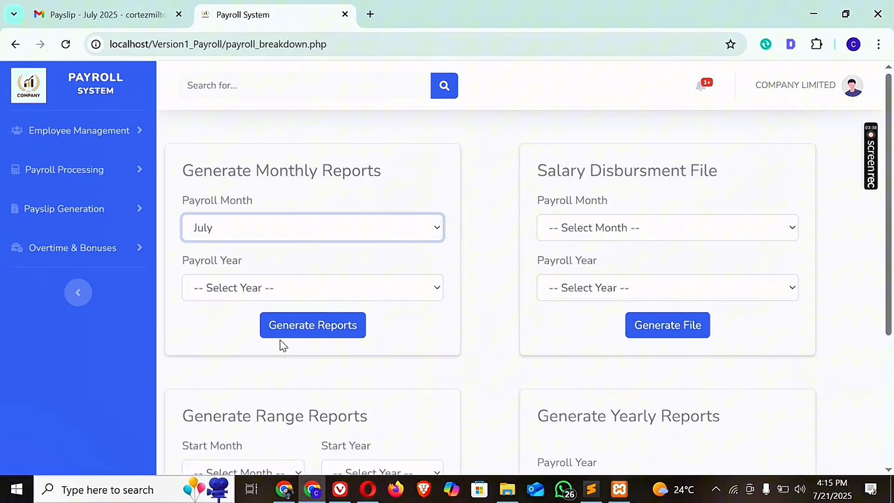
{"action": "left_click", "coordinate": [354, 294]}
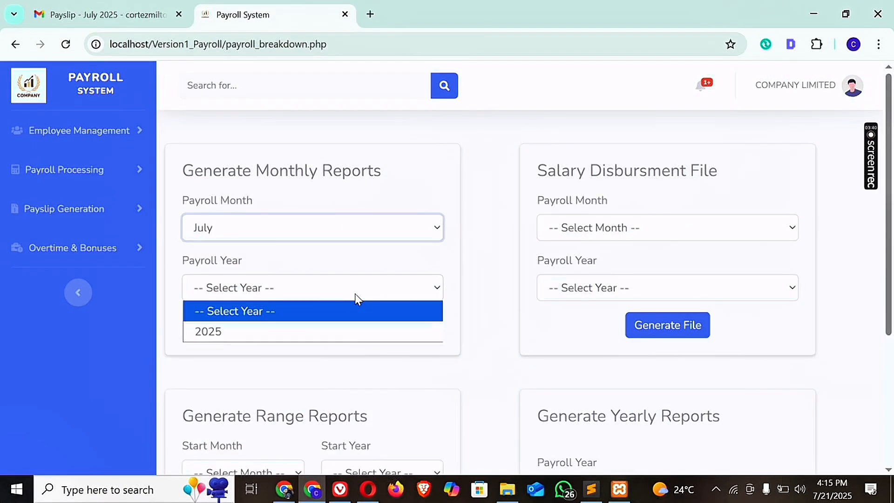
{"action": "left_click", "coordinate": [270, 328]}
{"action": "left_click", "coordinate": [286, 329]}
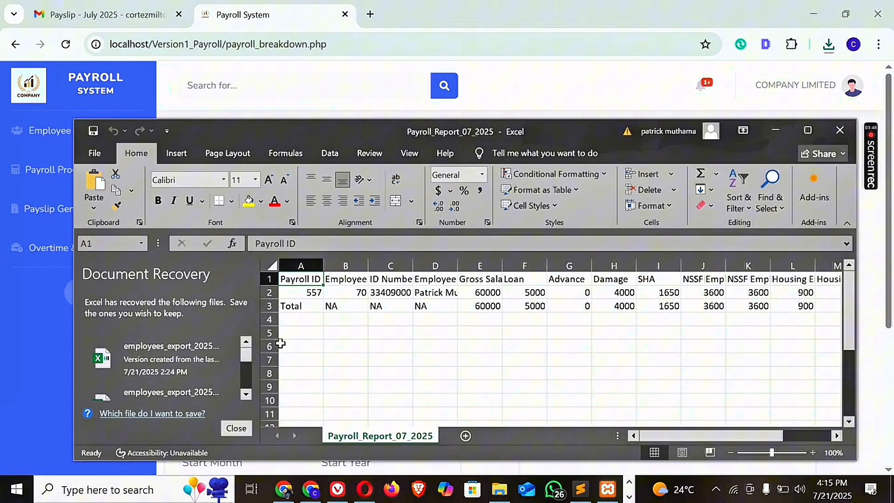
Remove the recovered files offered by Excel's Document Recovery and maximize the Payroll_Report_07_2025 window.
{"action": "left_click", "coordinate": [242, 426]}
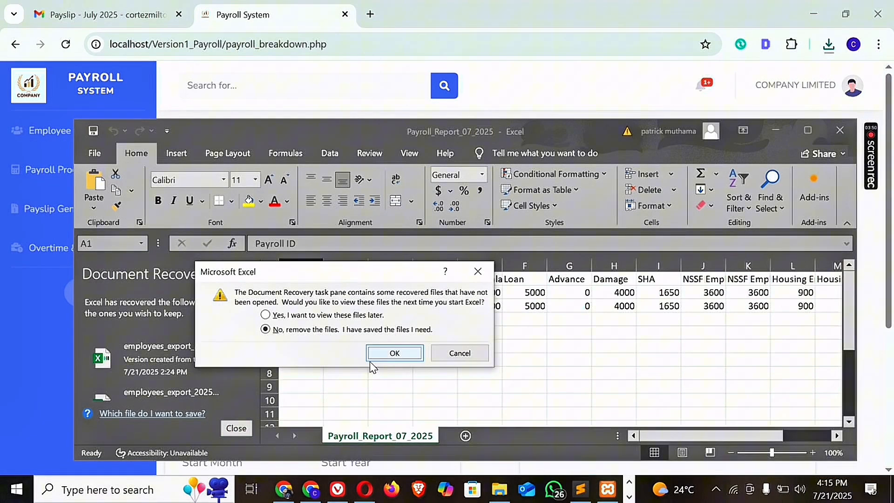
{"action": "left_click", "coordinate": [395, 353]}
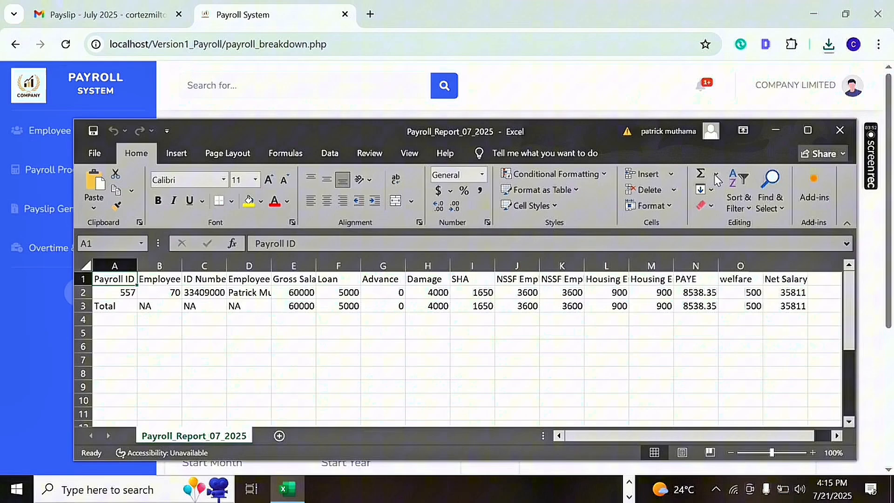
{"action": "left_click", "coordinate": [801, 132]}
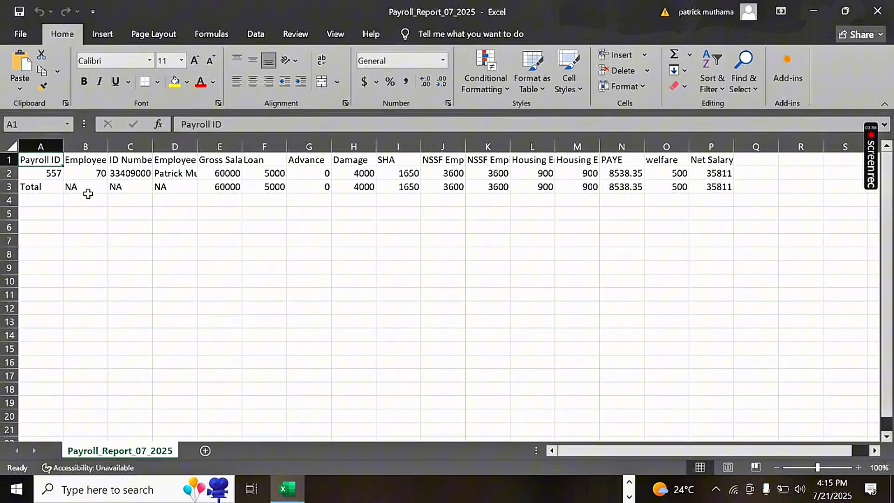
Examine the employee row, the total row and the column headings of the July 2025 payroll report.
{"action": "left_click", "coordinate": [7, 172]}
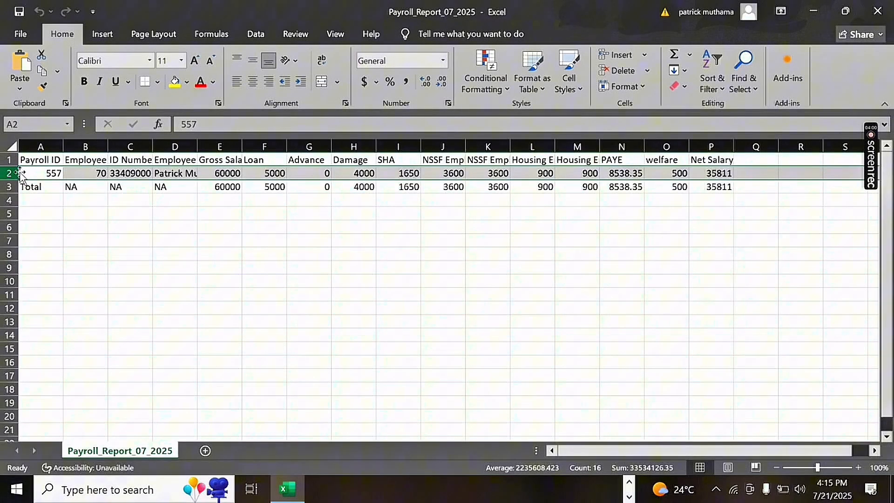
{"action": "left_click", "coordinate": [35, 175]}
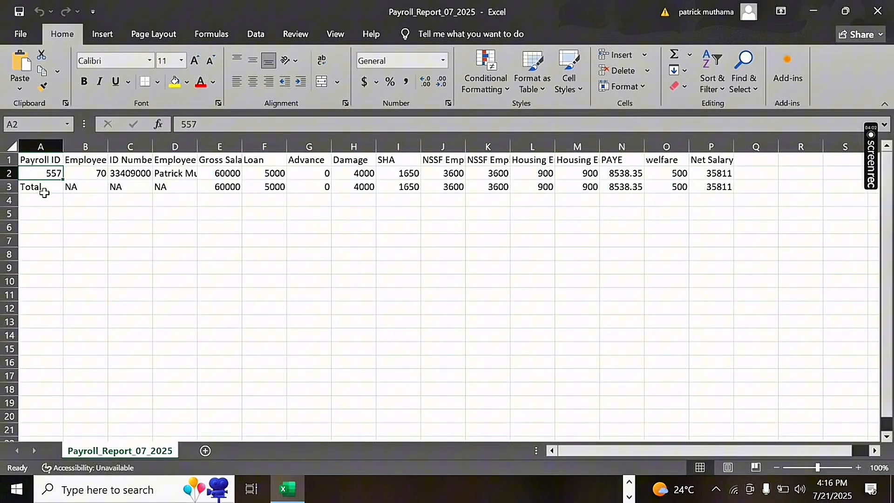
{"action": "left_click", "coordinate": [44, 199]}
{"action": "left_click", "coordinate": [48, 212]}
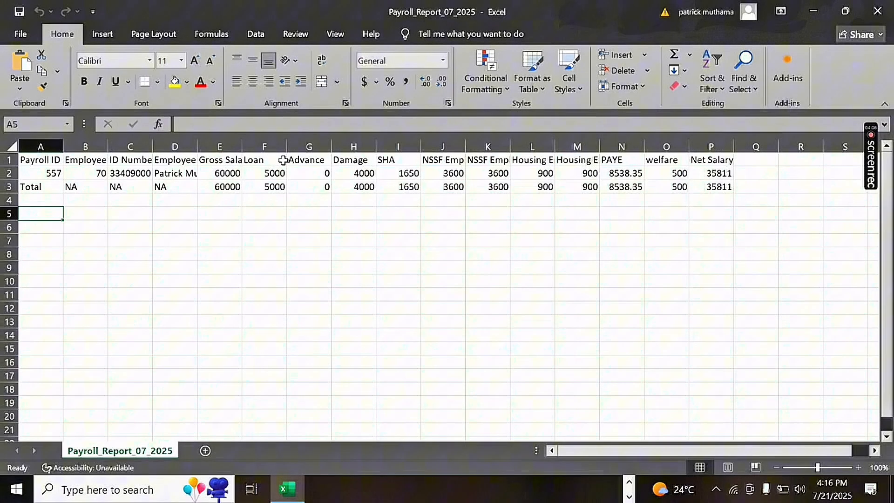
{"action": "left_click", "coordinate": [10, 186]}
{"action": "left_click", "coordinate": [10, 160]}
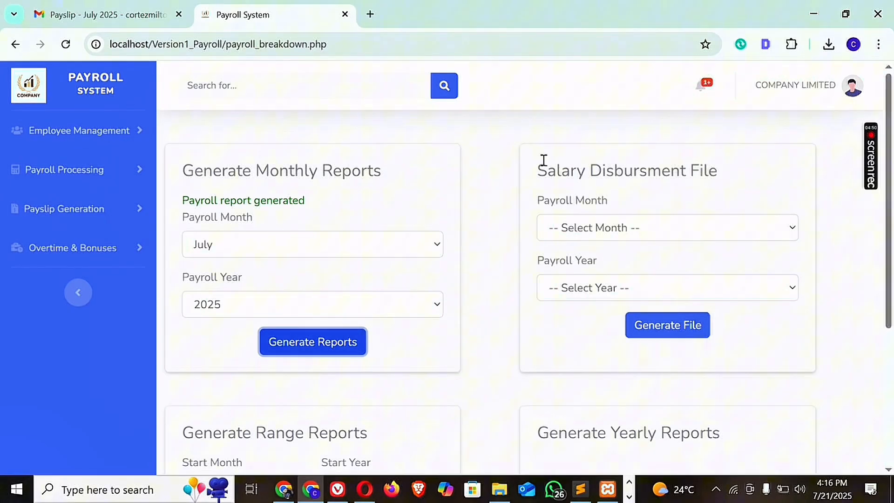
{"action": "left_click_drag", "start_coordinate": [537, 171], "coordinate": [720, 179]}
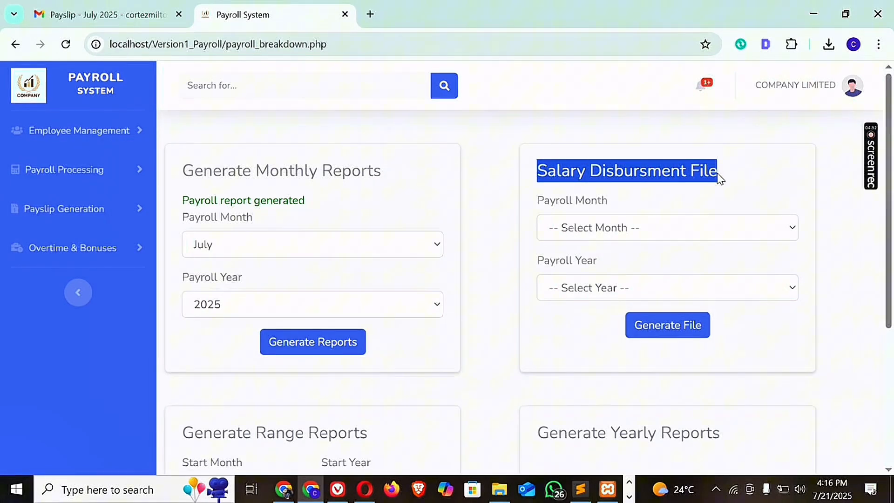
{"action": "left_click", "coordinate": [529, 220]}
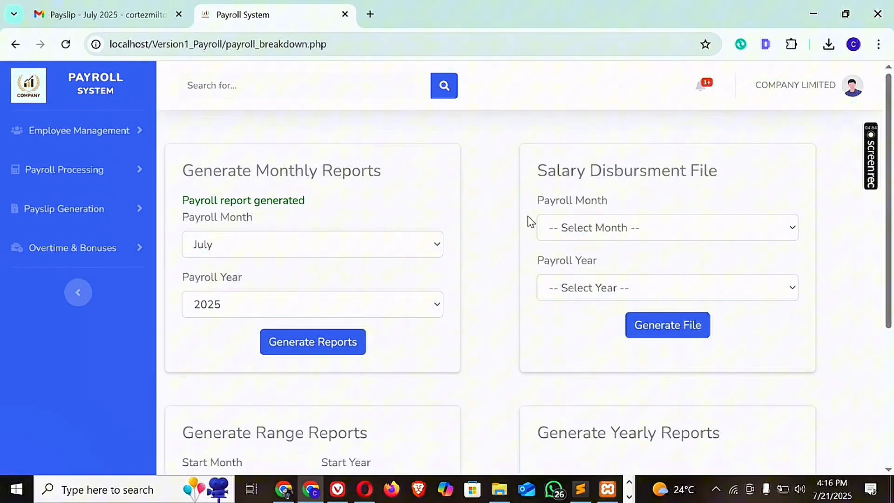
Generate the salary disbursement file for July 2025 and open the downloaded file in Excel.
{"action": "left_click", "coordinate": [559, 233]}
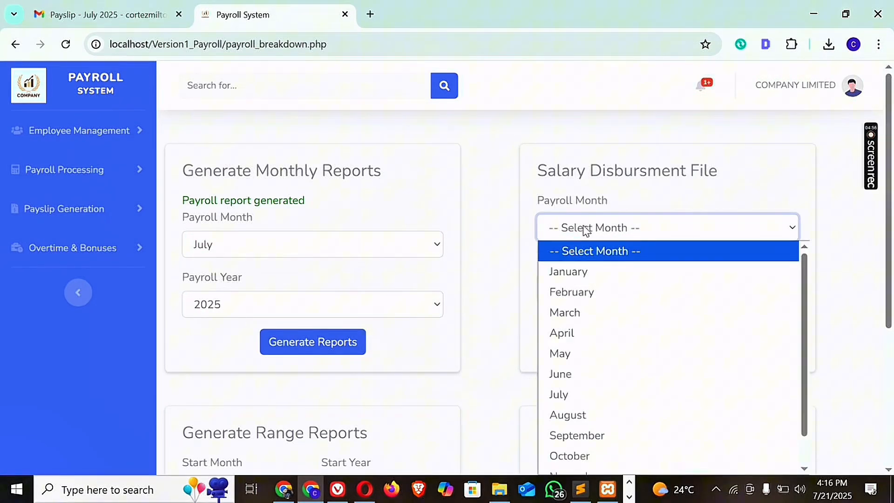
{"action": "left_click", "coordinate": [564, 395]}
{"action": "left_click", "coordinate": [619, 297]}
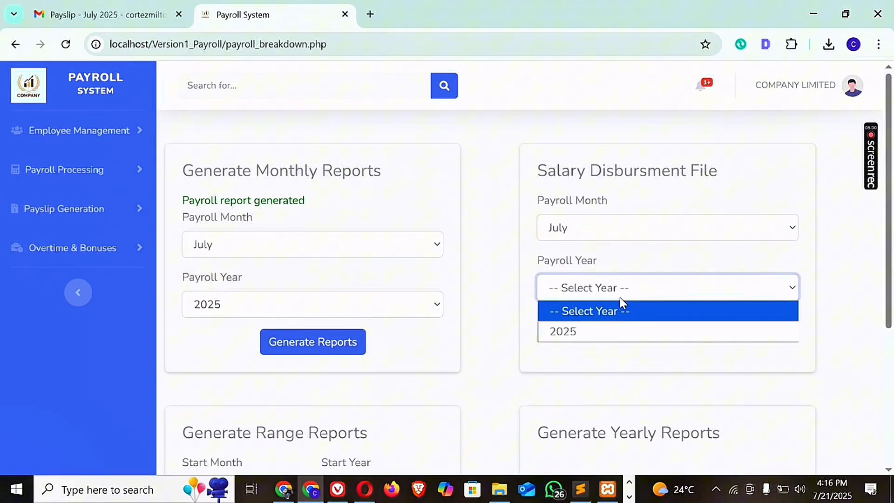
{"action": "left_click", "coordinate": [573, 331]}
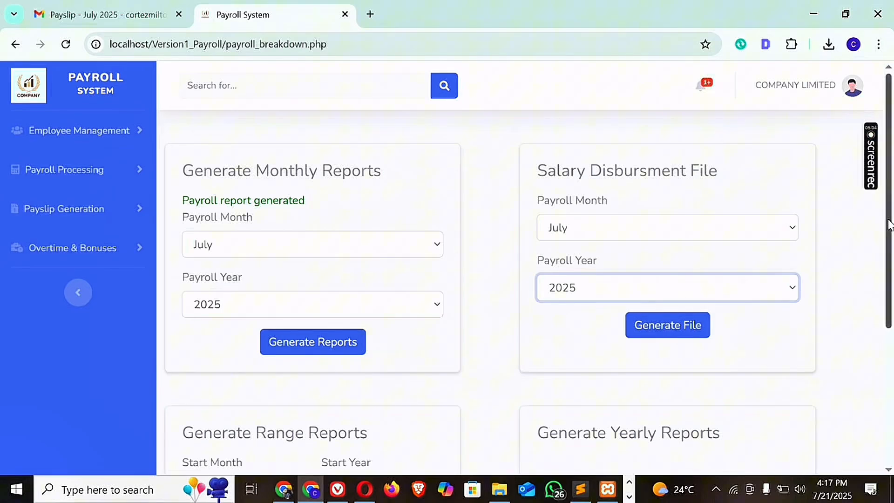
{"action": "left_click_drag", "start_coordinate": [888, 220], "coordinate": [888, 224]}
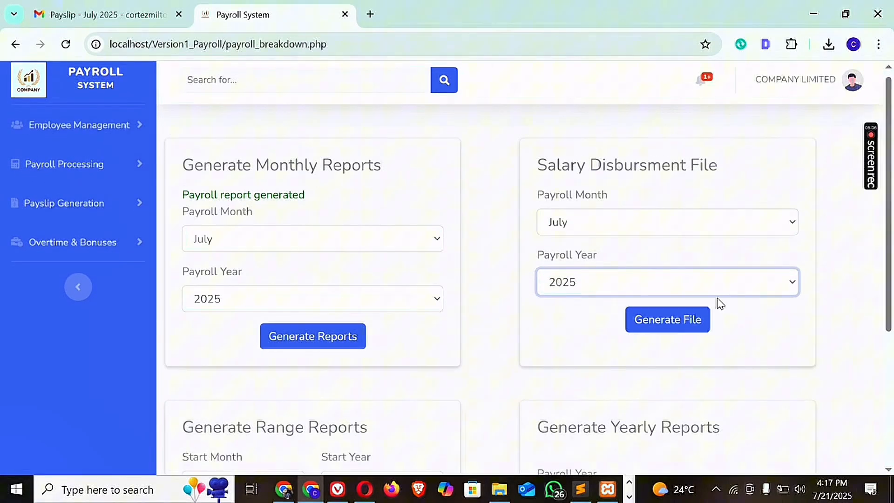
{"action": "left_click", "coordinate": [691, 320]}
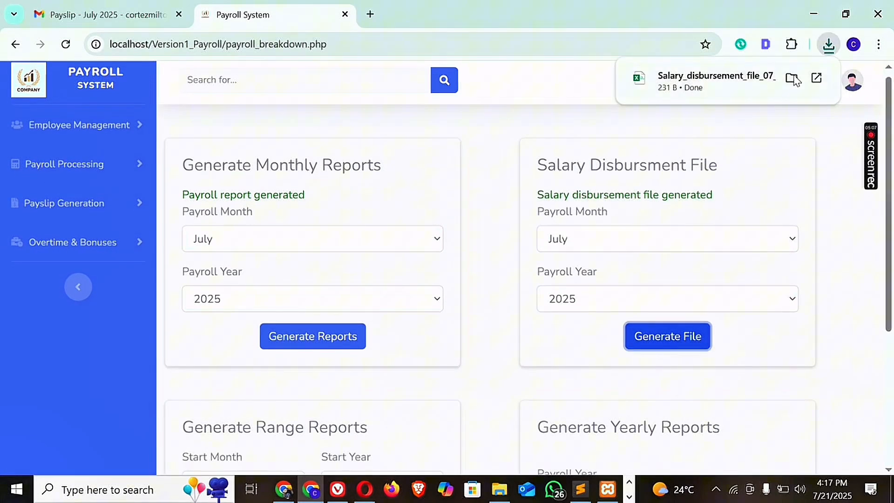
{"action": "left_click", "coordinate": [762, 81]}
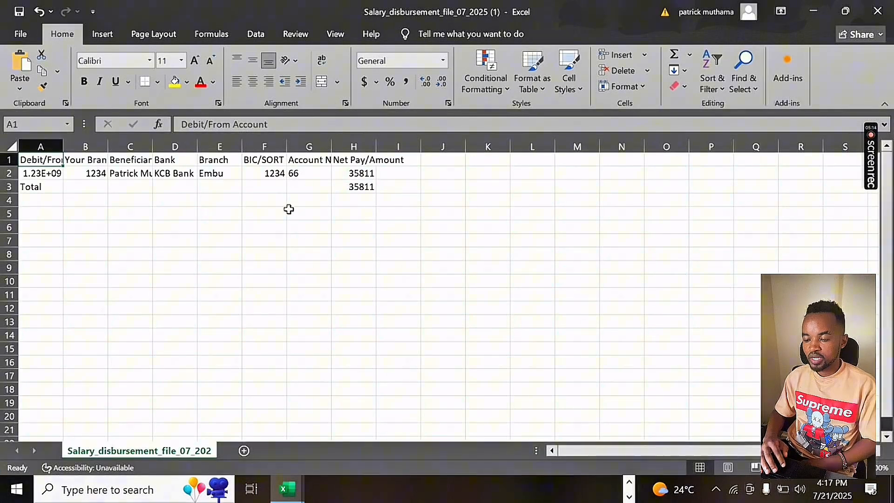
Widen the Debit/From Account and Your Branch BIC/SORT Code columns so their contents fit.
{"action": "left_click", "coordinate": [88, 145]}
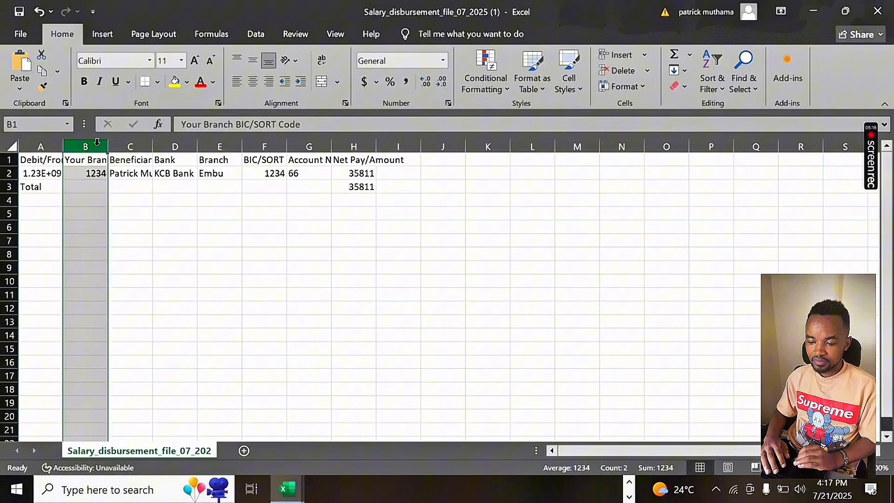
{"action": "left_click_drag", "start_coordinate": [107, 146], "coordinate": [162, 149]}
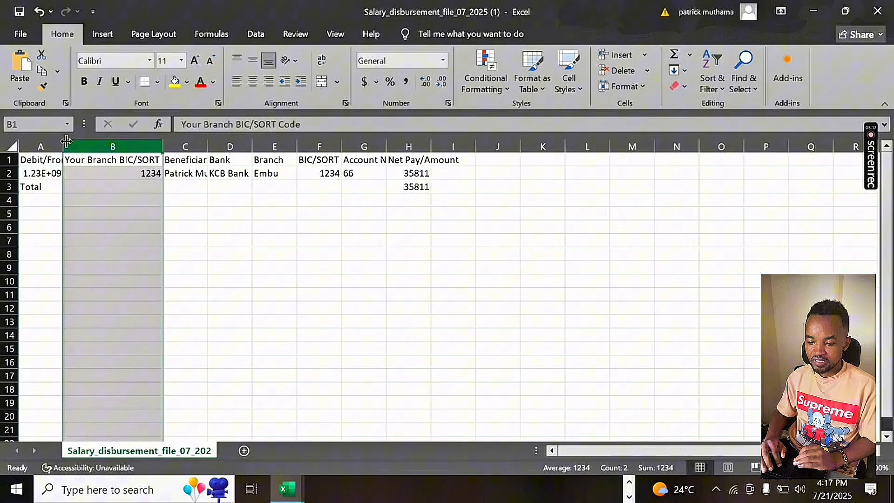
{"action": "left_click", "coordinate": [51, 145]}
{"action": "right_click", "coordinate": [62, 146]}
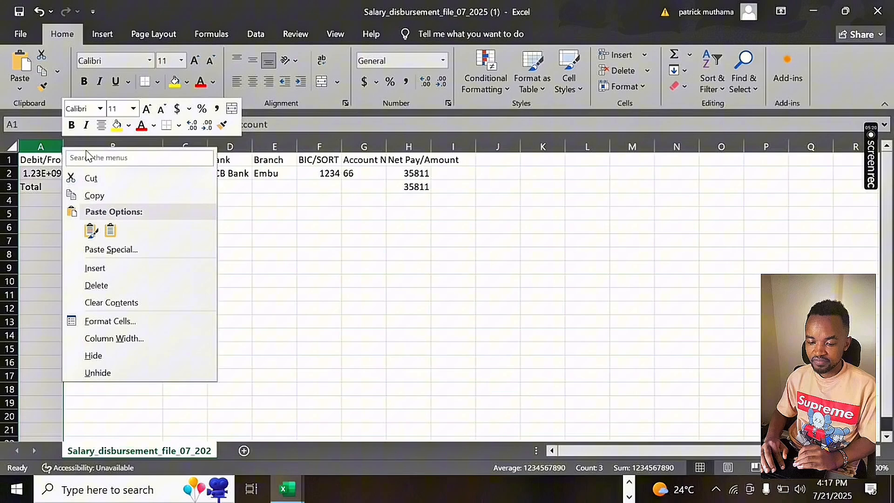
{"action": "left_click", "coordinate": [272, 215]}
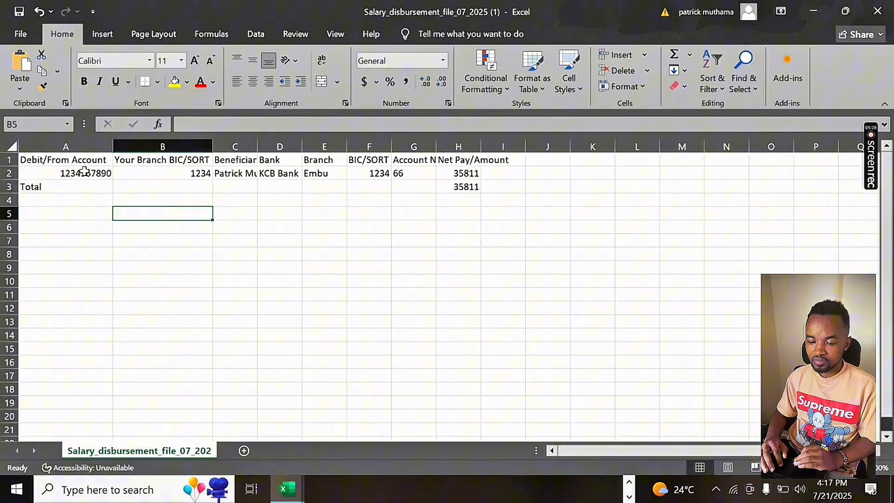
Review the employee's row and widen the Beneficiary Name and Bank columns.
{"action": "left_click", "coordinate": [9, 173]}
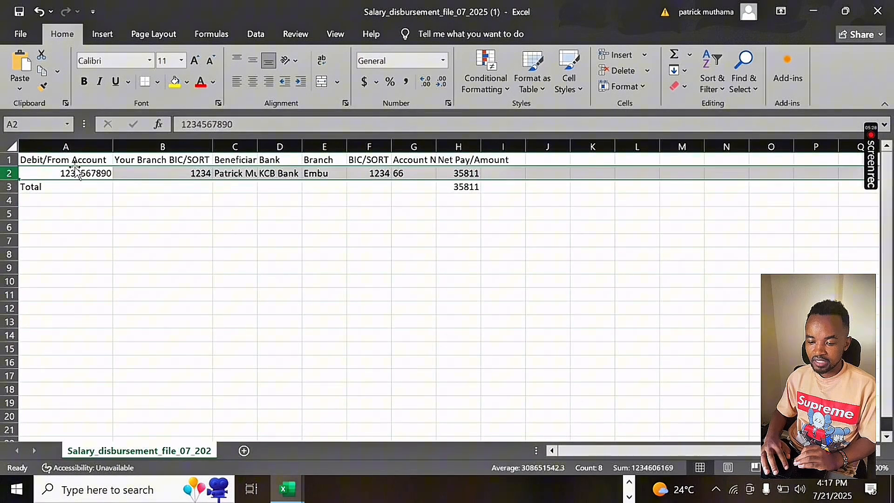
{"action": "left_click", "coordinate": [148, 176]}
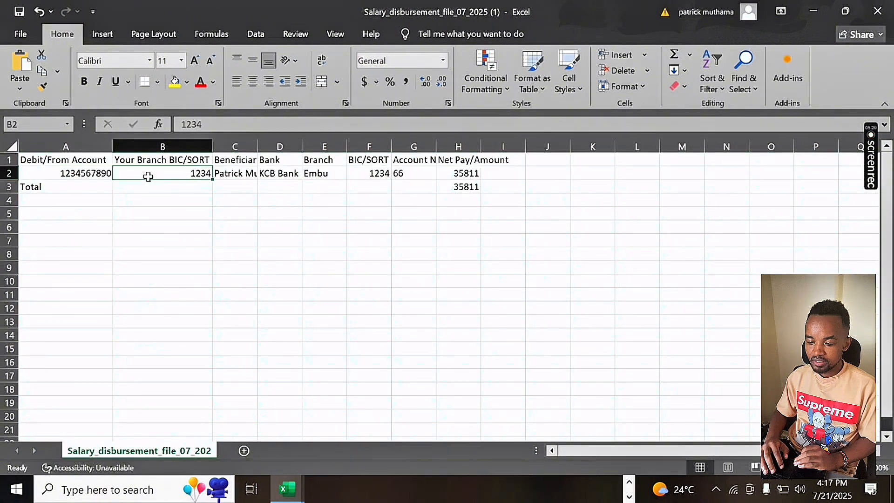
{"action": "left_click", "coordinate": [240, 147]}
{"action": "left_click_drag", "start_coordinate": [254, 147], "coordinate": [295, 147]}
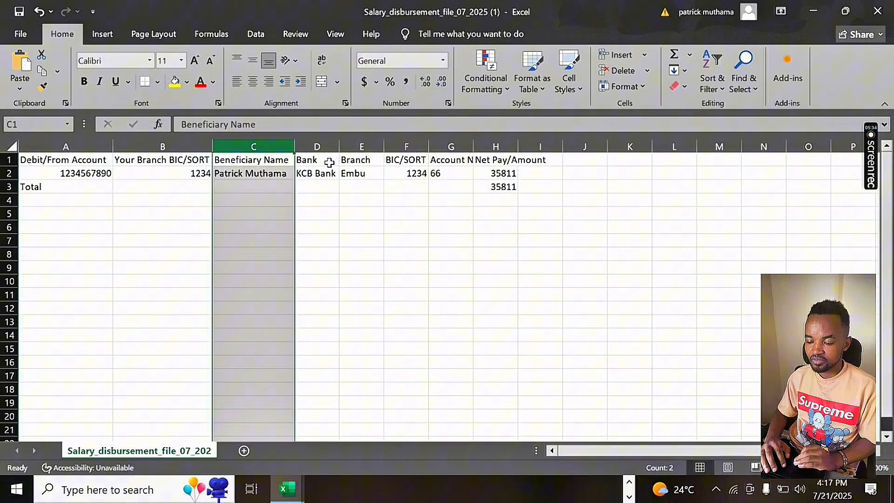
{"action": "left_click", "coordinate": [326, 148]}
{"action": "left_click_drag", "start_coordinate": [338, 147], "coordinate": [364, 147]}
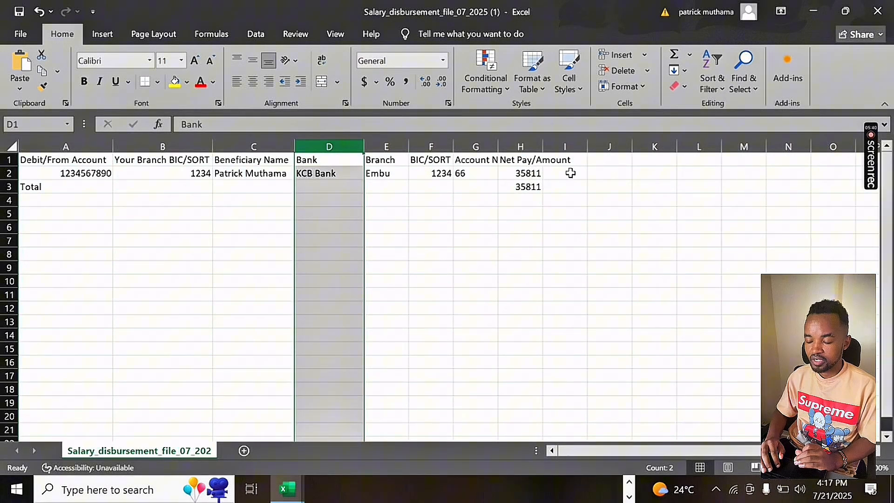
Widen the Net Pay/Amount column and the account and phone number column of the disbursement sheet.
{"action": "left_click", "coordinate": [536, 147]}
{"action": "left_click_drag", "start_coordinate": [541, 148], "coordinate": [589, 148]}
{"action": "left_click", "coordinate": [616, 188]}
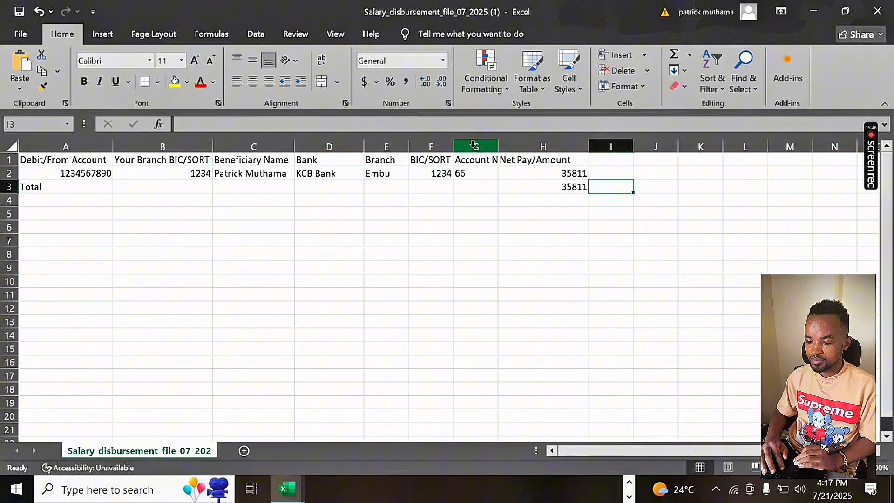
{"action": "left_click", "coordinate": [474, 157]}
{"action": "left_click", "coordinate": [552, 172]}
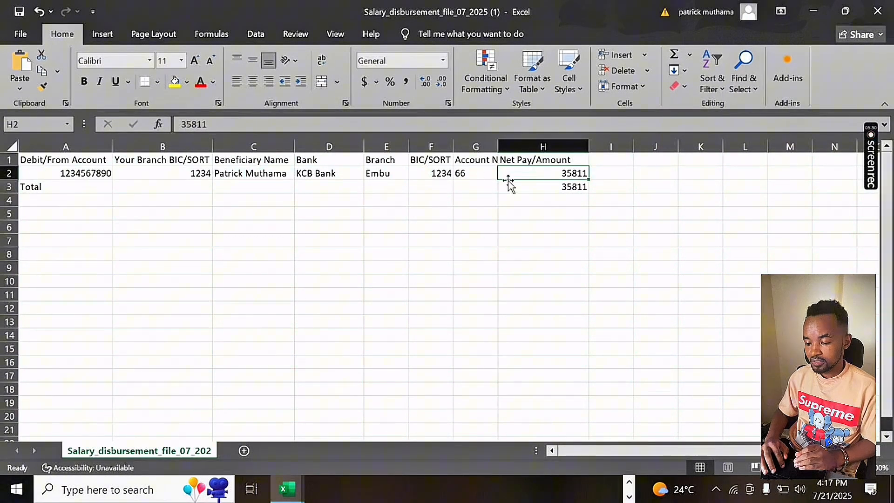
{"action": "left_click", "coordinate": [470, 146]}
{"action": "left_click_drag", "start_coordinate": [498, 147], "coordinate": [546, 151]}
{"action": "left_click", "coordinate": [568, 197]}
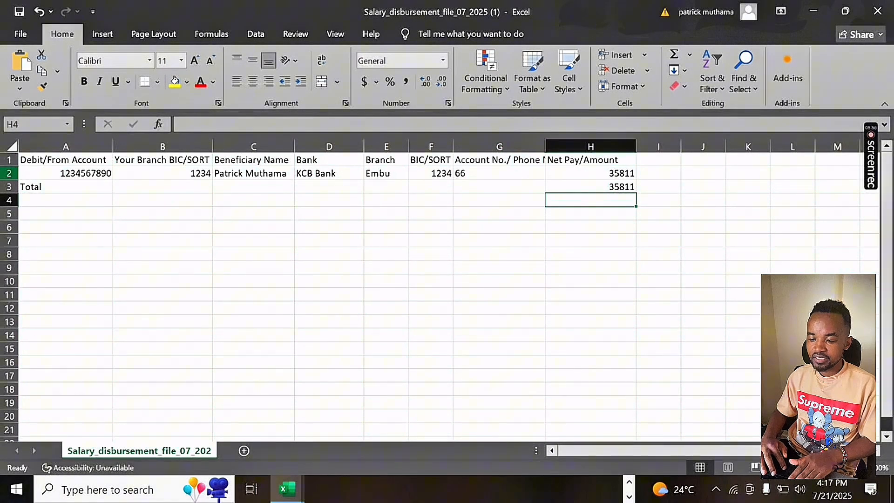
Examine the employee row, the debit account cell and the Total row of the salary disbursement file.
{"action": "left_click", "coordinate": [9, 174]}
{"action": "left_click", "coordinate": [66, 192]}
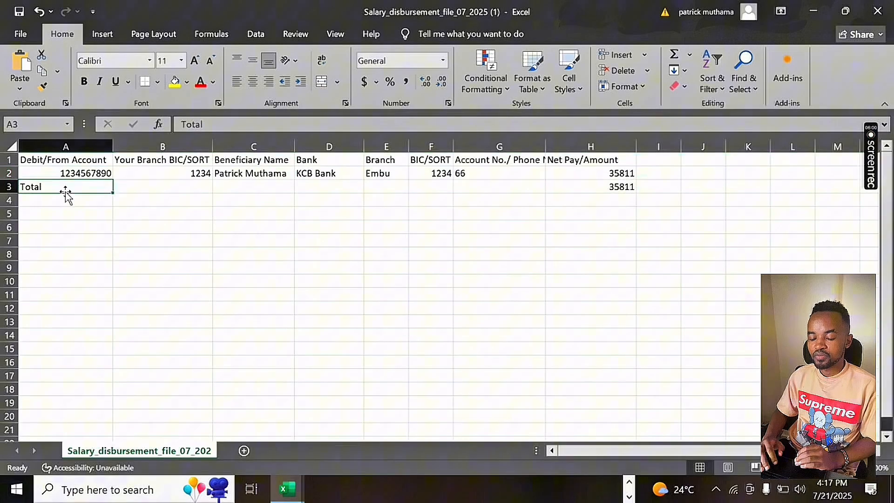
{"action": "left_click", "coordinate": [50, 177]}
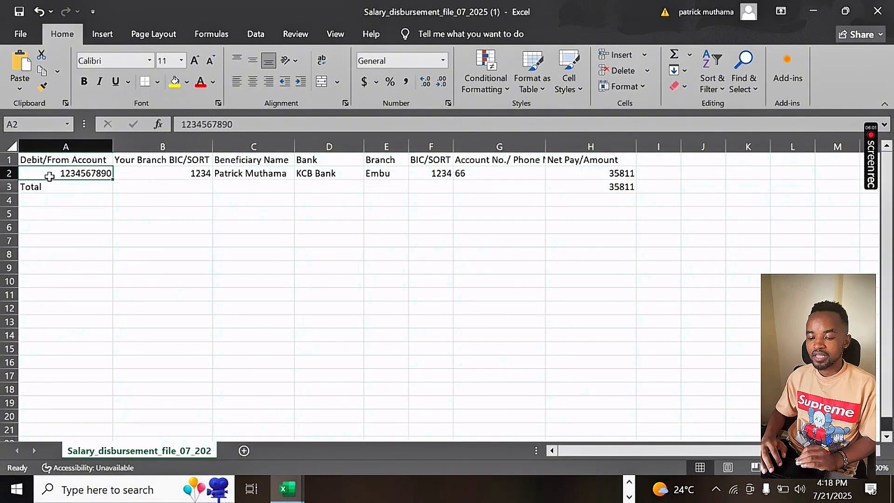
{"action": "left_click", "coordinate": [90, 189]}
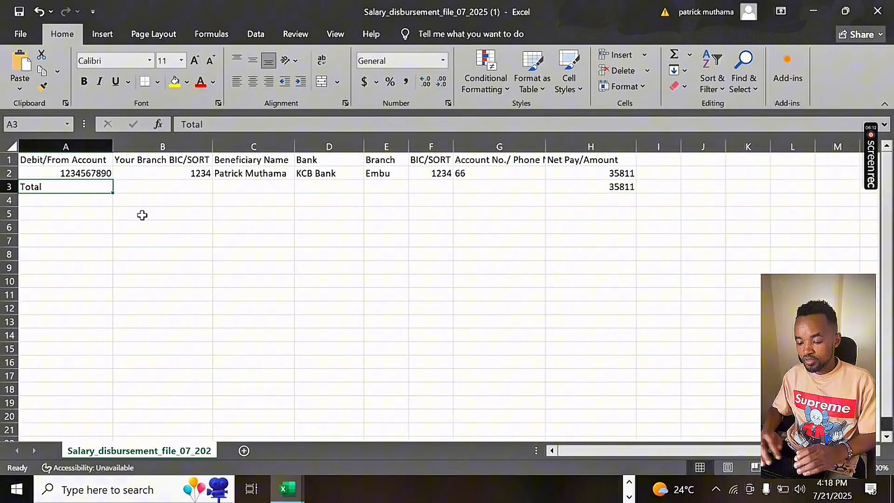
Switch back to the payroll system in the browser and review the range and yearly report forms.
{"action": "key", "text": "alt+Tab"}
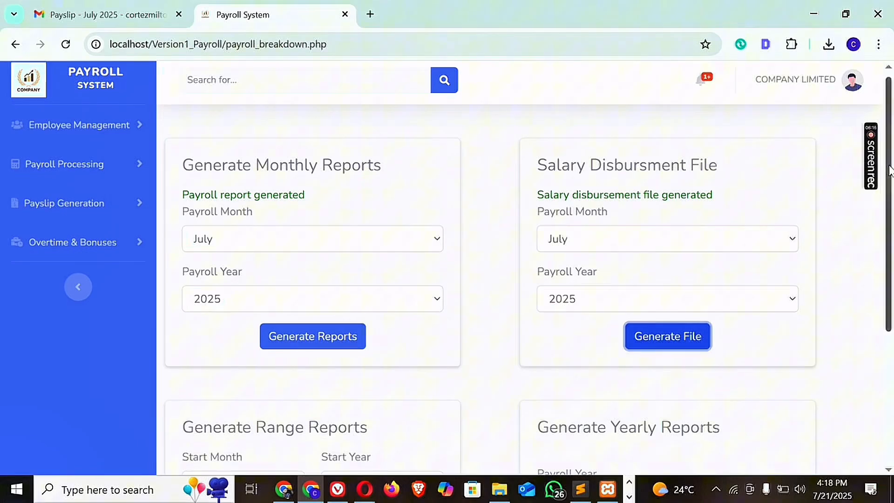
{"action": "left_click_drag", "start_coordinate": [888, 171], "coordinate": [889, 241]}
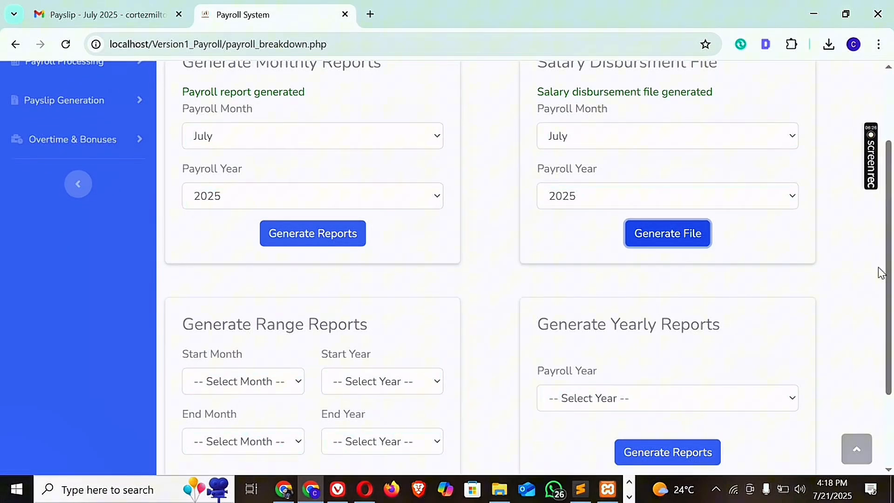
{"action": "left_click_drag", "start_coordinate": [889, 303], "coordinate": [891, 208]}
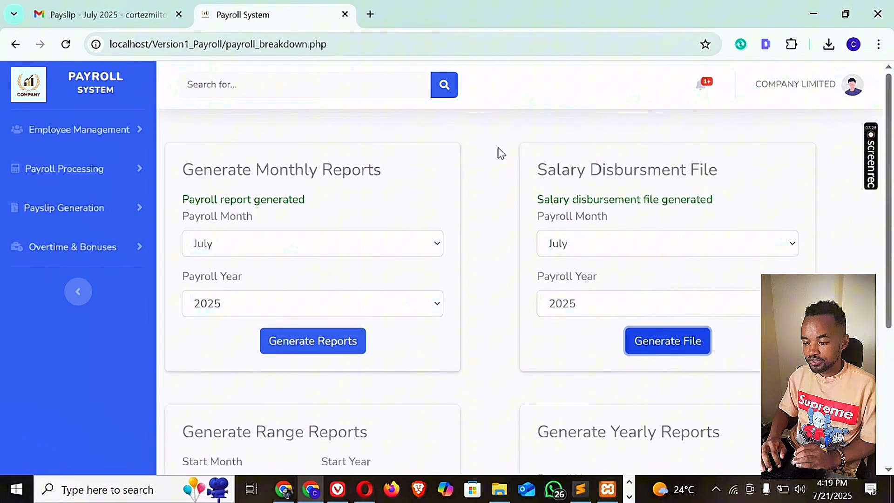
Open the Download Payslip page under Payslip Generation and highlight the Email Bulk Payslips heading.
{"action": "left_click", "coordinate": [89, 210]}
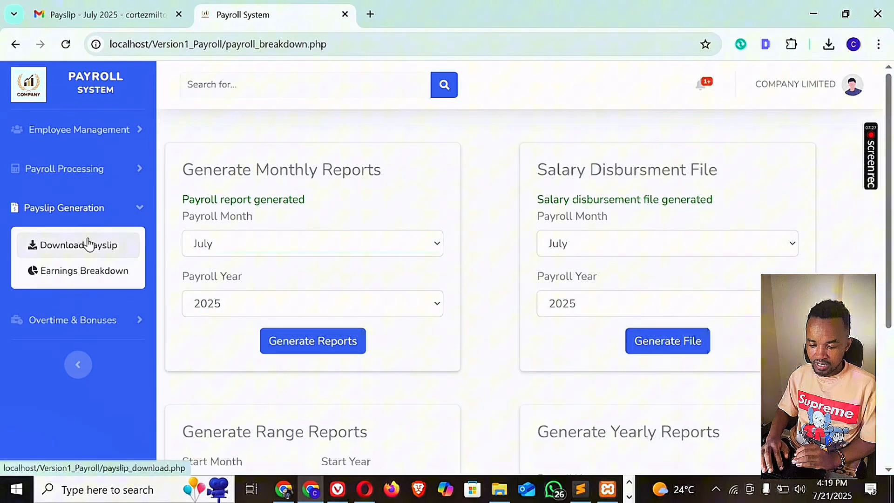
{"action": "left_click", "coordinate": [83, 252]}
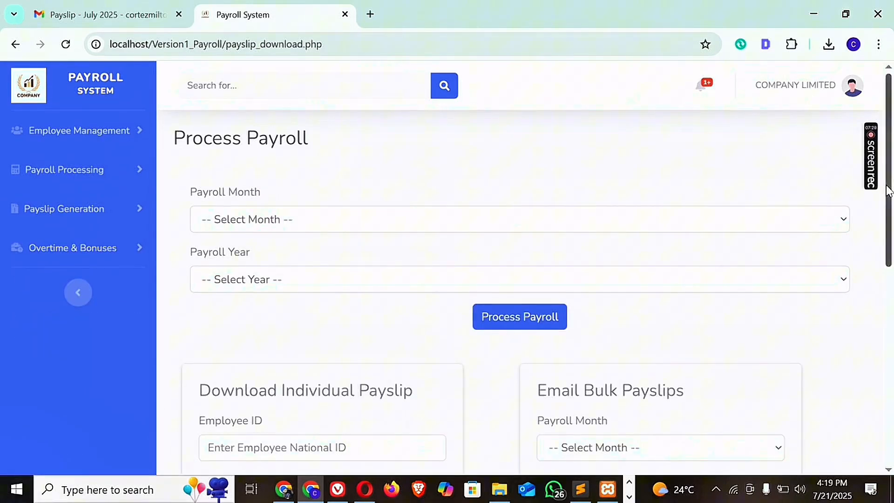
{"action": "scroll", "coordinate": [891, 263], "scroll_direction": "down", "scroll_amount": 3}
{"action": "left_click_drag", "start_coordinate": [892, 263], "coordinate": [890, 305]}
{"action": "left_click_drag", "start_coordinate": [680, 143], "coordinate": [519, 150]}
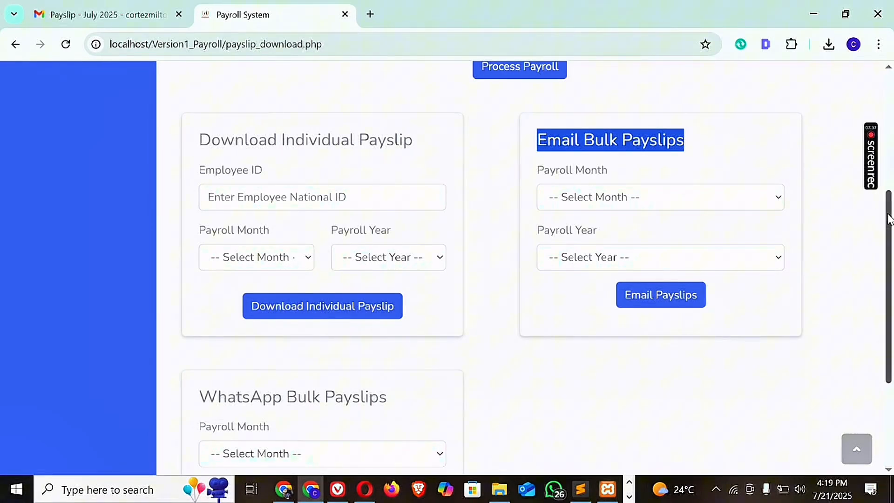
Examine the WhatsApp Bulk Payslips form and the other payslip options, highlighting part of the WhatsApp heading.
{"action": "left_click_drag", "start_coordinate": [889, 216], "coordinate": [891, 257]}
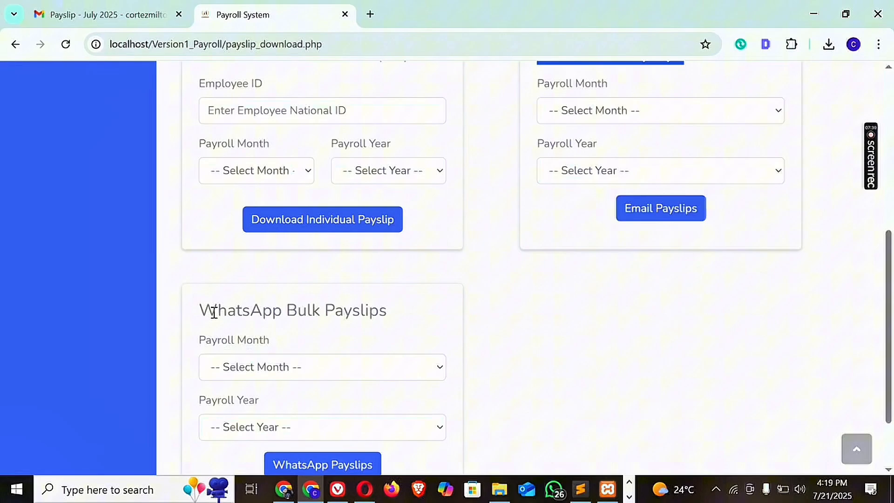
{"action": "left_click_drag", "start_coordinate": [203, 311], "coordinate": [226, 310]}
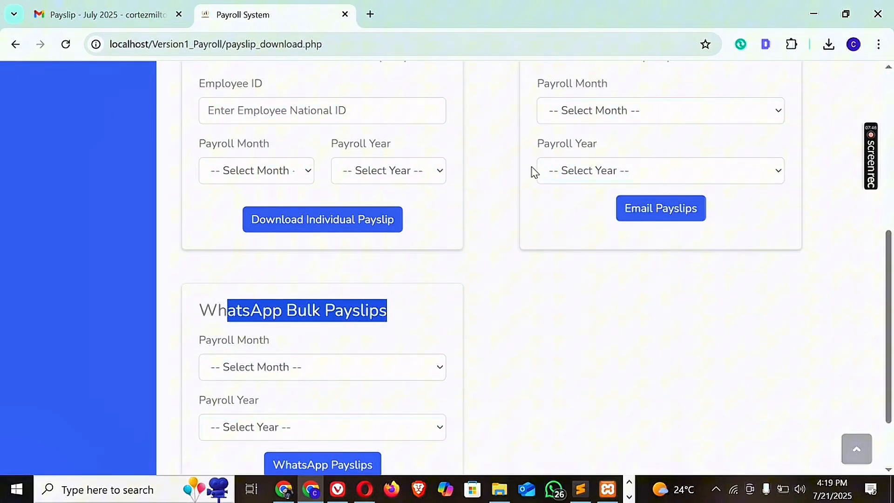
{"action": "scroll", "coordinate": [889, 211], "scroll_direction": "up", "scroll_amount": 7}
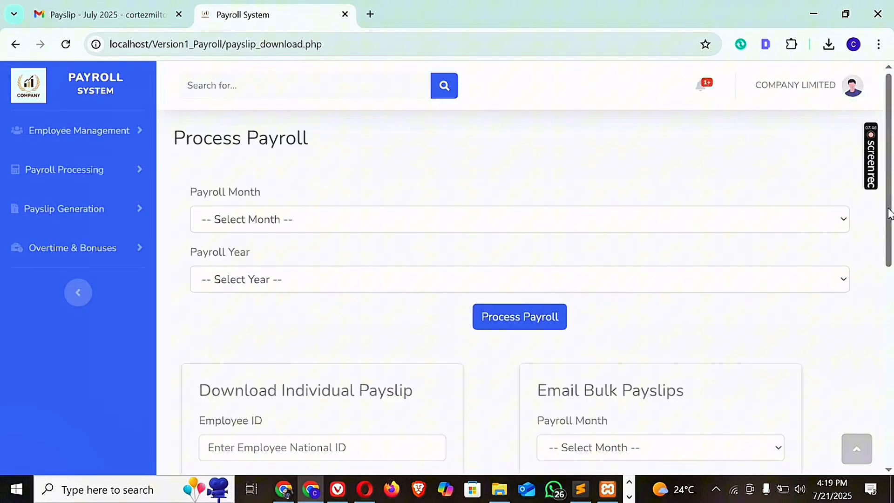
{"action": "scroll", "coordinate": [890, 205], "scroll_direction": "down", "scroll_amount": 1}
{"action": "left_click_drag", "start_coordinate": [890, 205], "coordinate": [886, 357]}
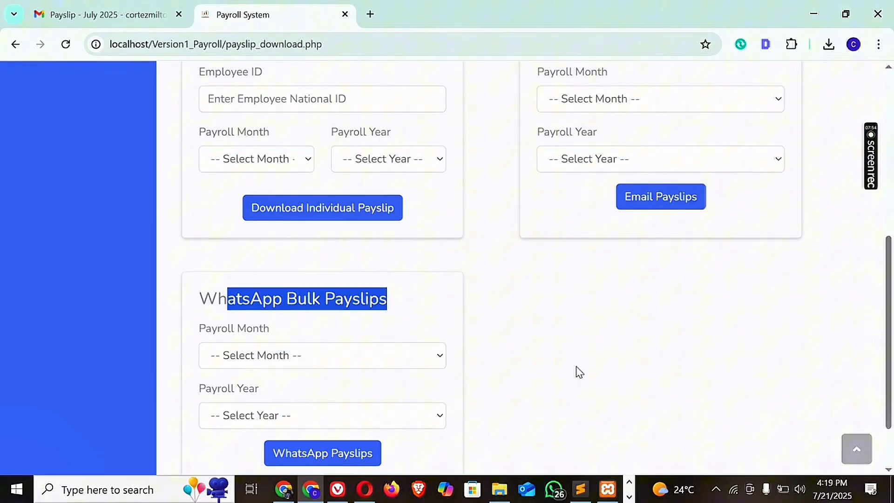
{"action": "left_click", "coordinate": [415, 309]}
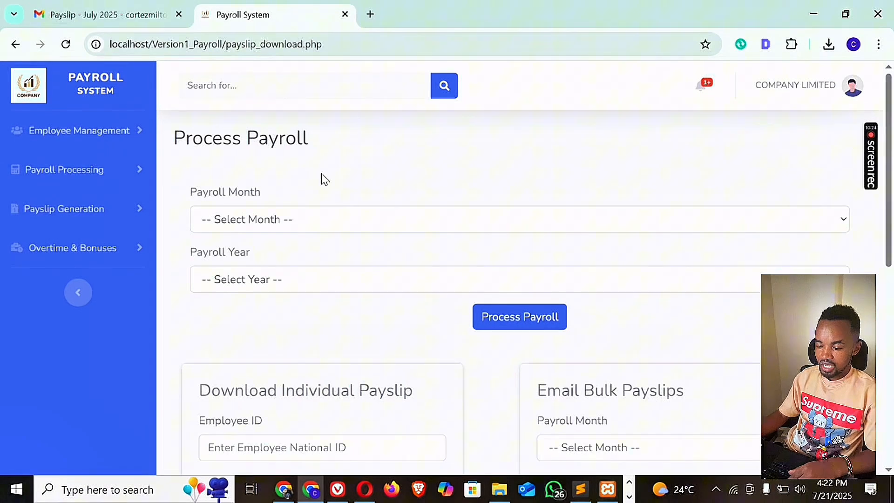
Log out of the payroll system from the company account and confirm ending the session.
{"action": "left_click", "coordinate": [853, 85]}
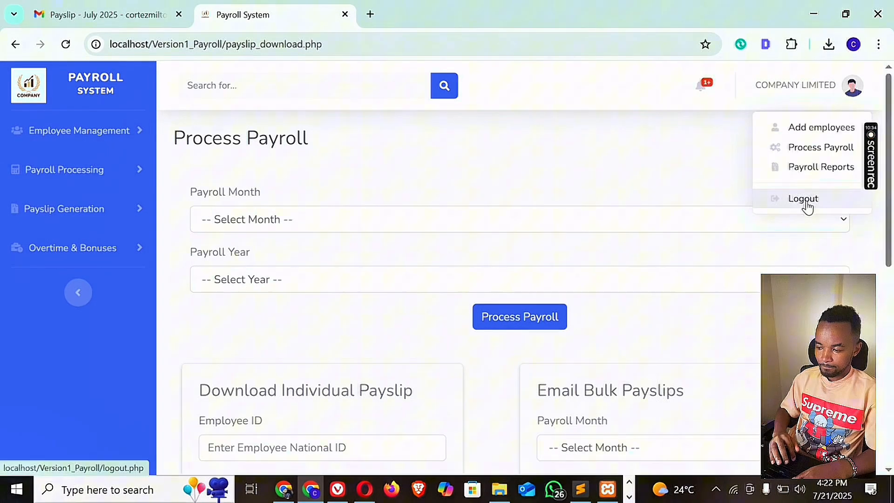
{"action": "left_click", "coordinate": [804, 200]}
{"action": "left_click", "coordinate": [596, 215]}
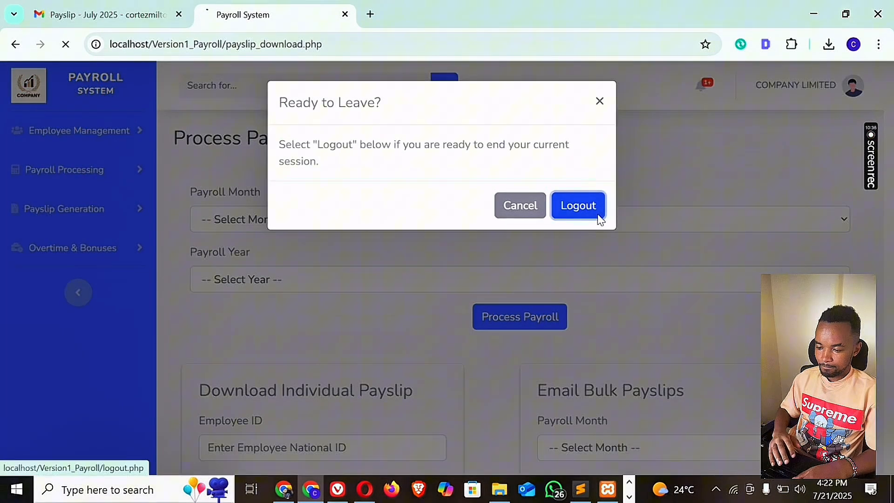